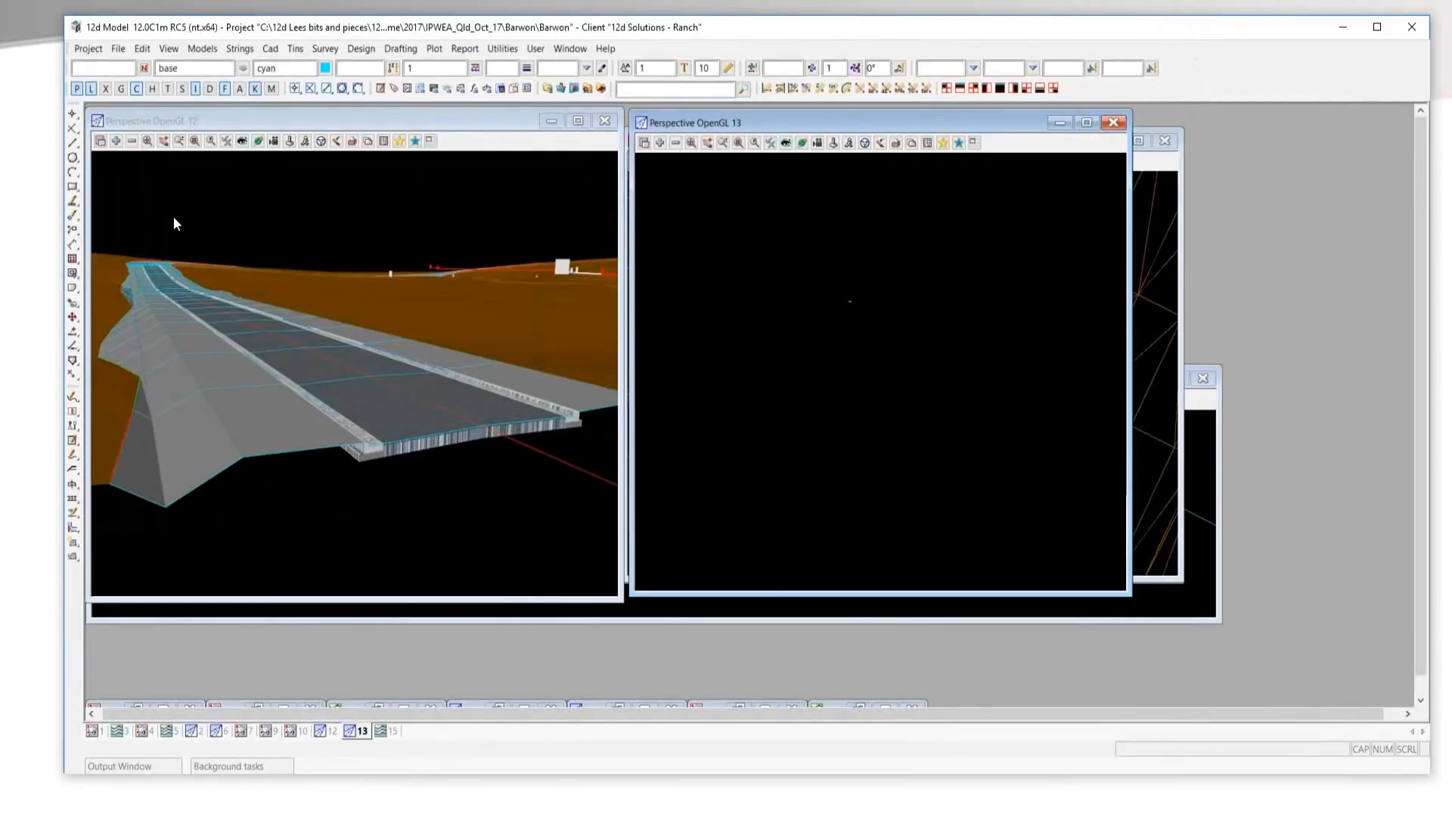
Set up an IFC export that takes its data from perspective view 12.
left_click(132, 141)
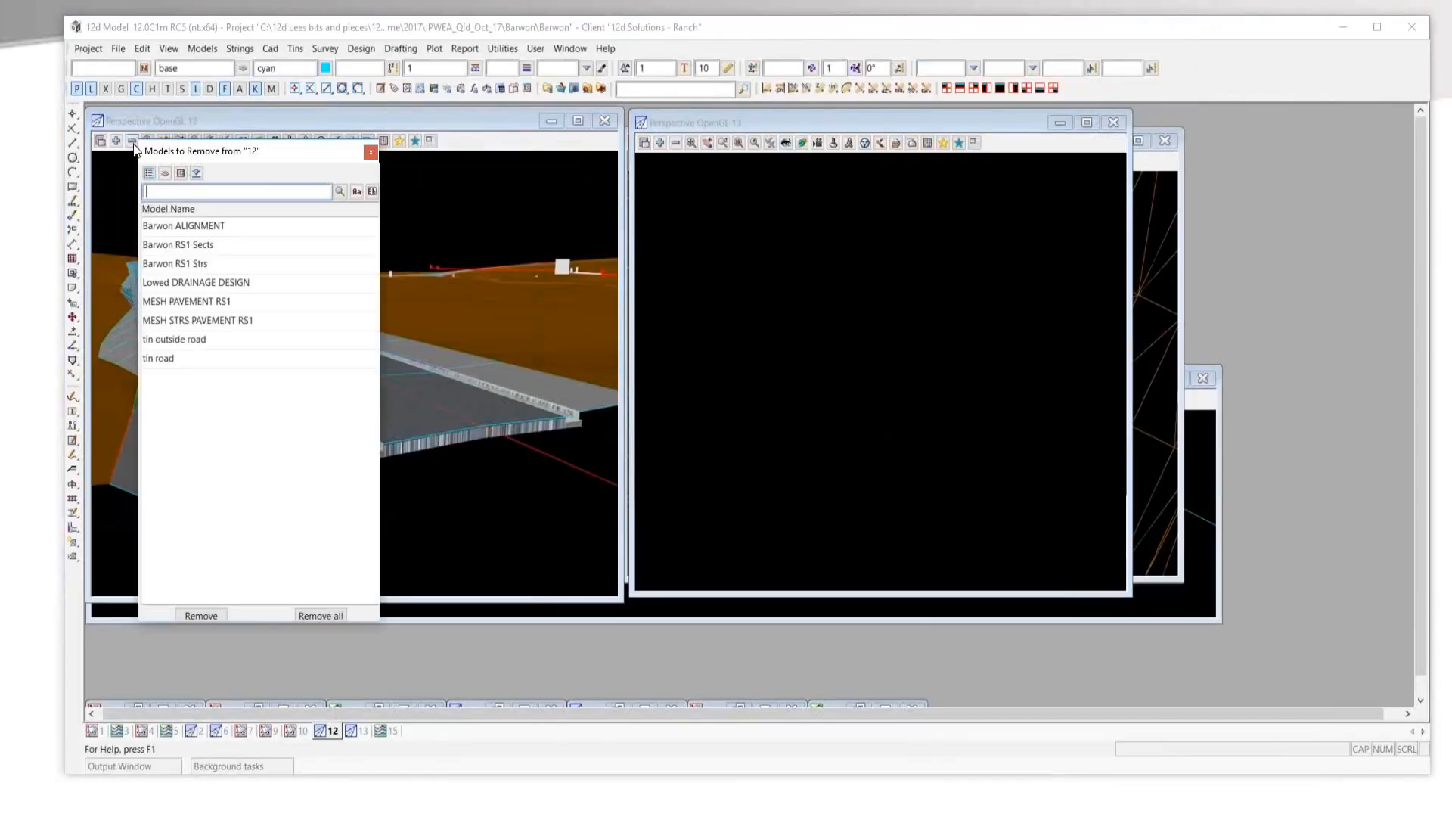
left_click(371, 152)
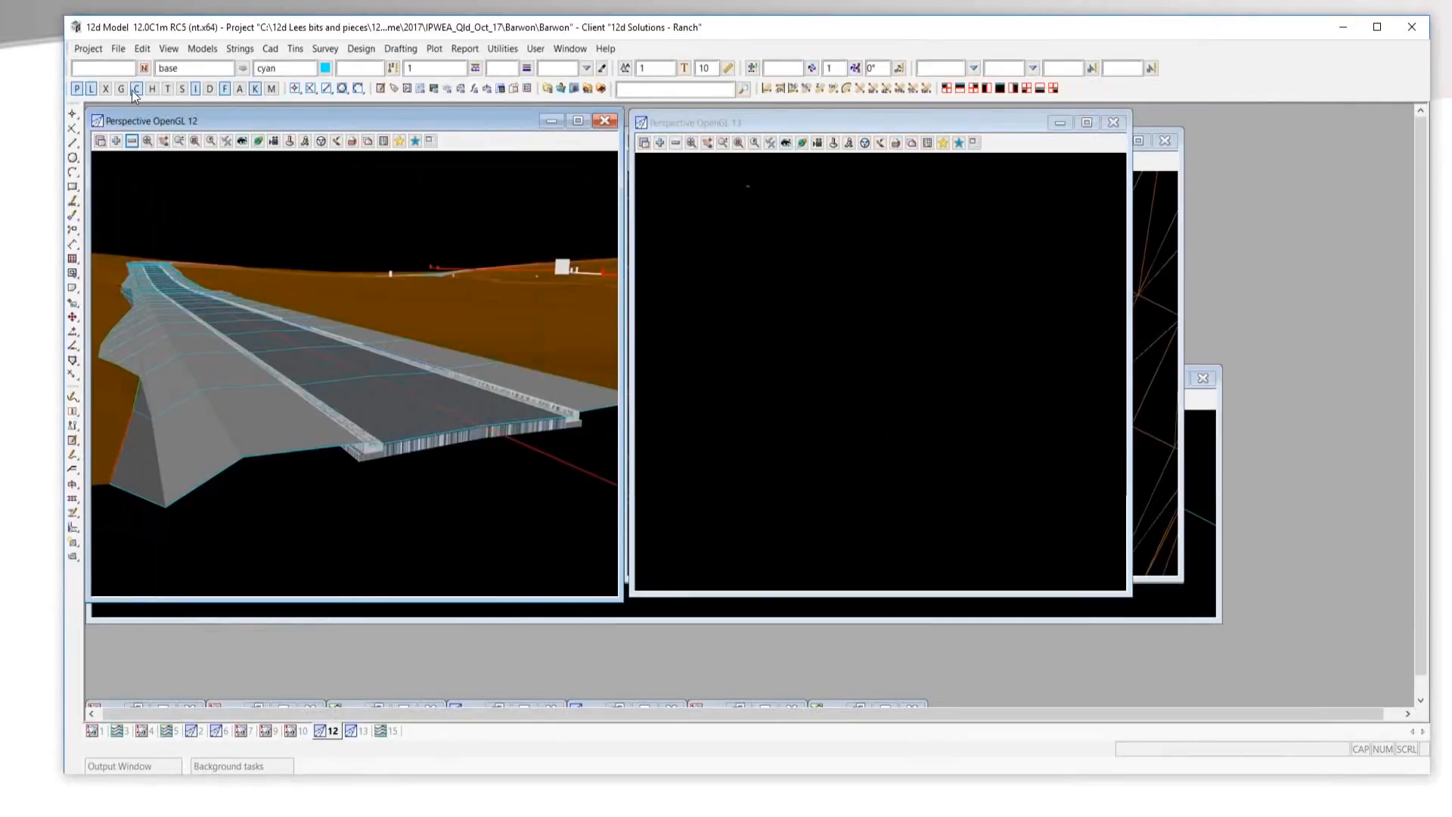
left_click(120, 49)
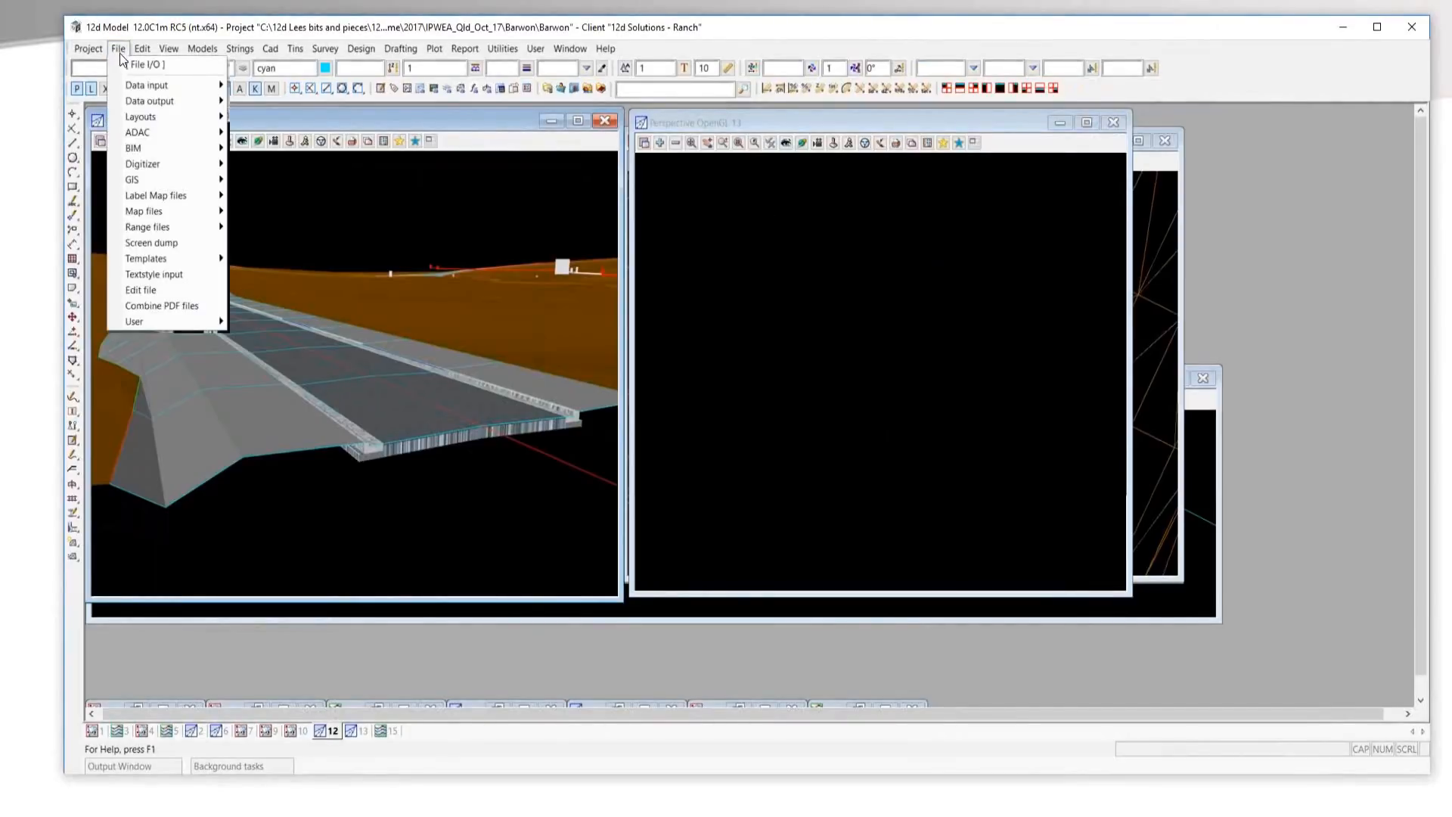
mouse_move(163, 148)
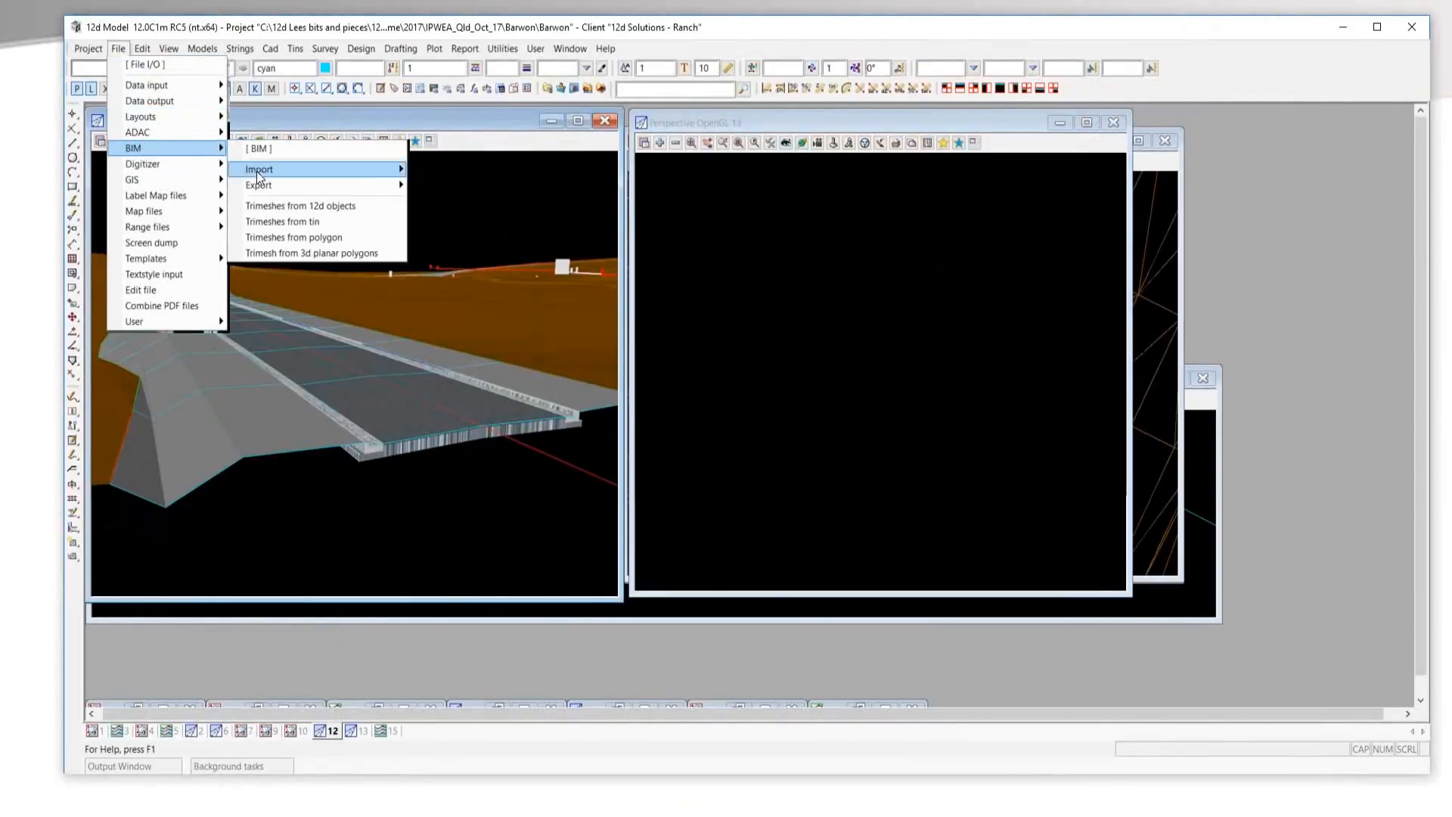
mouse_move(460, 210)
left_click(570, 229)
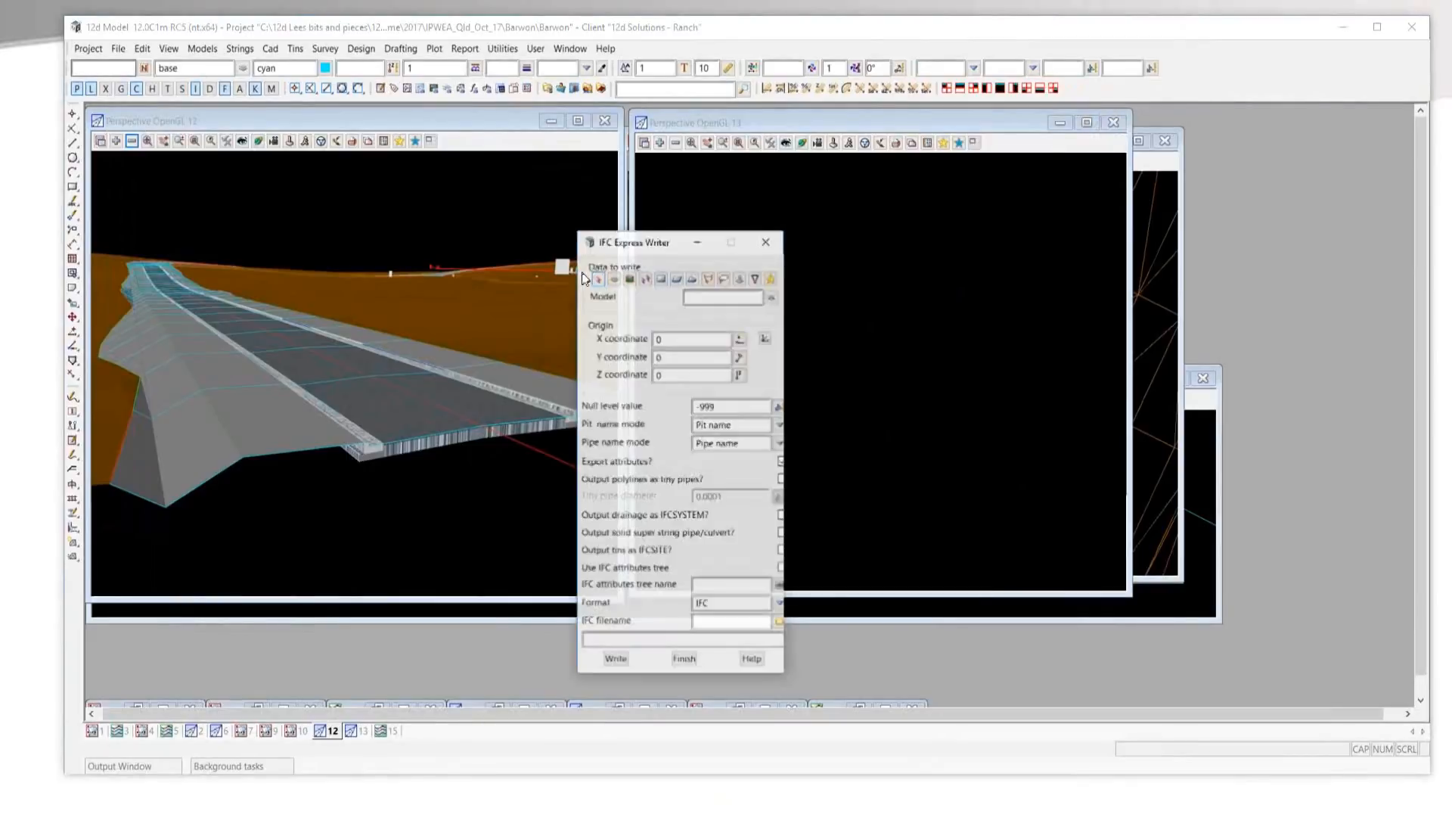
left_click_drag(611, 244, 385, 190)
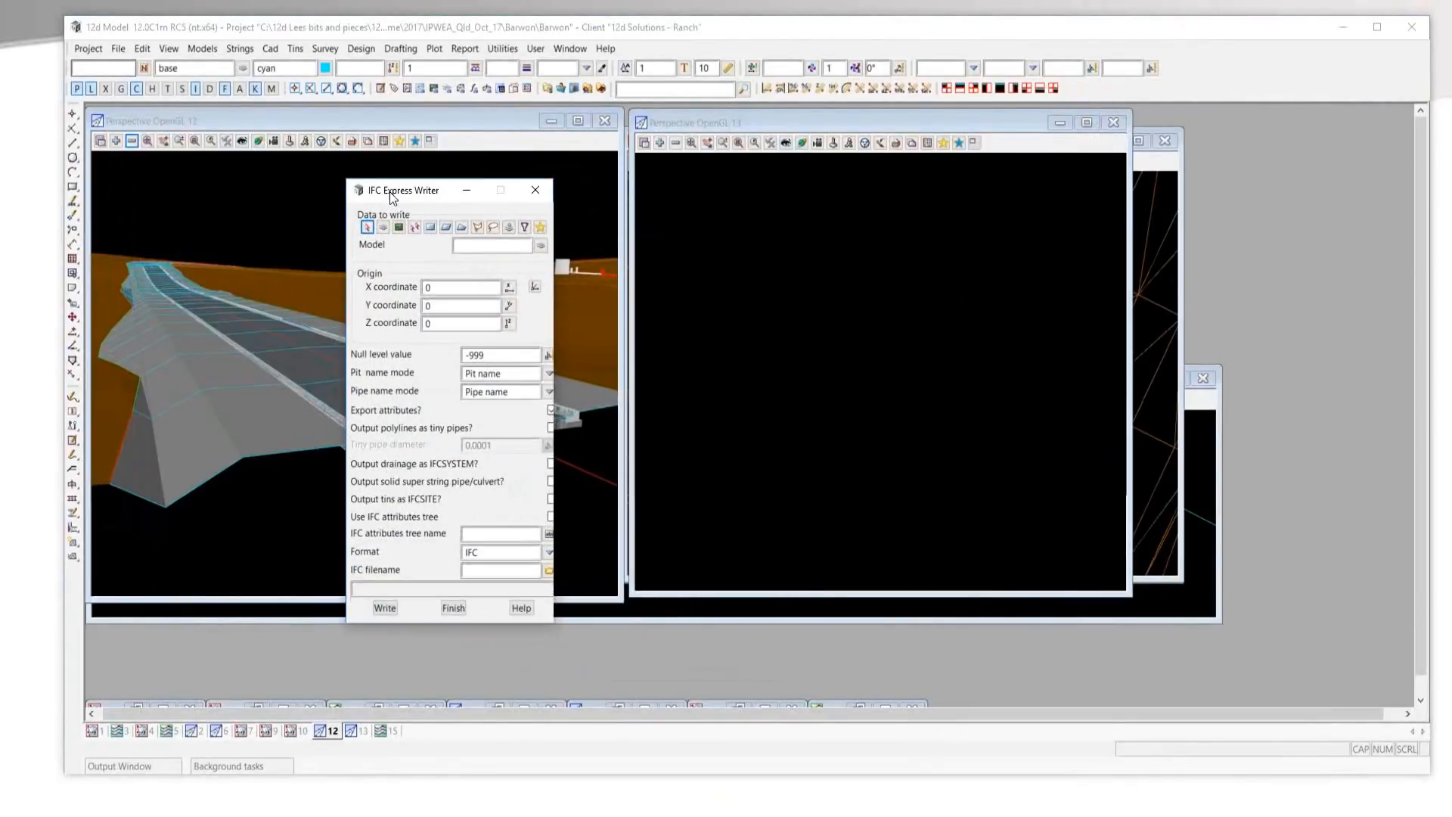
left_click(402, 225)
left_click(469, 244)
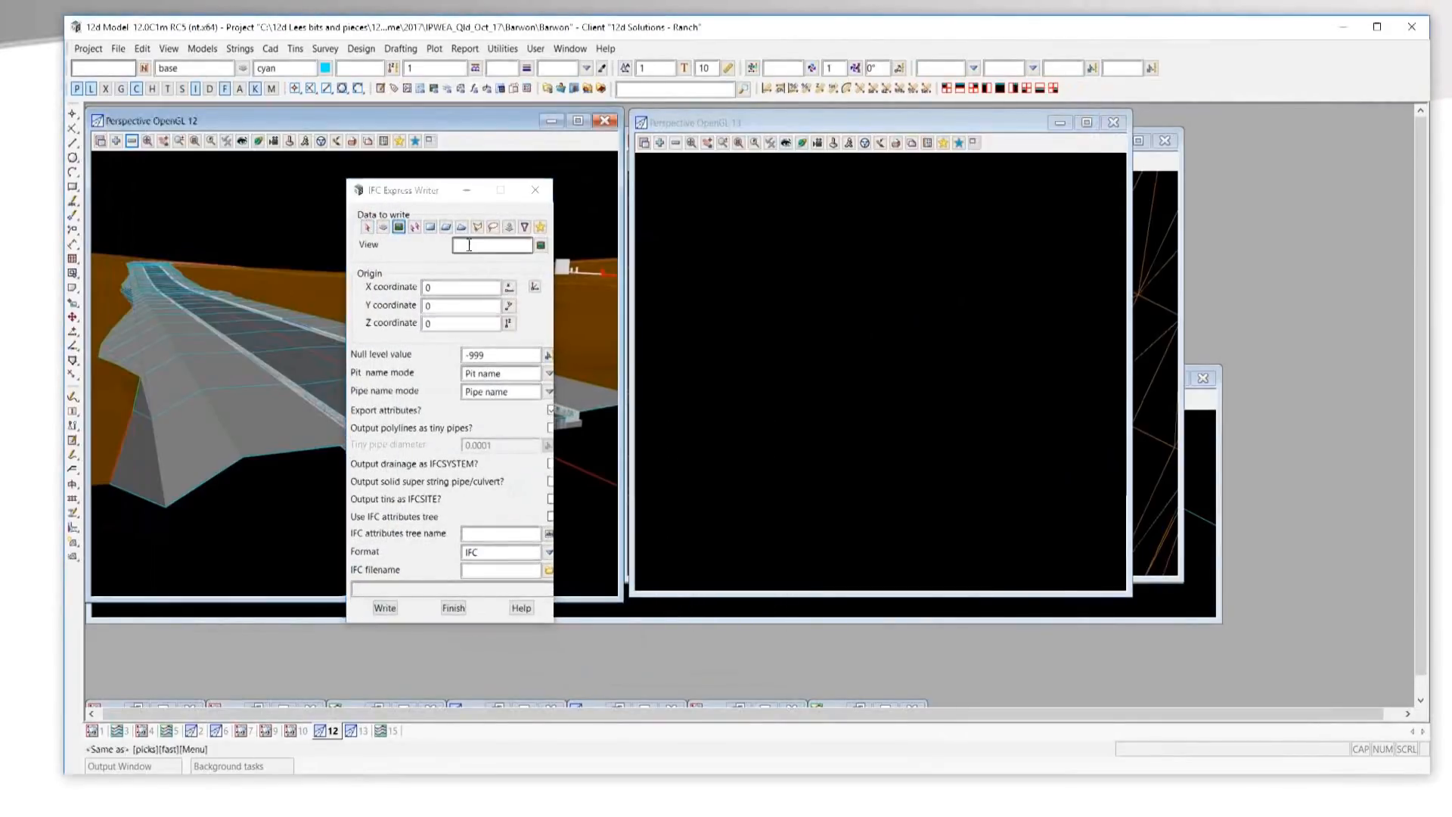
left_click(330, 345)
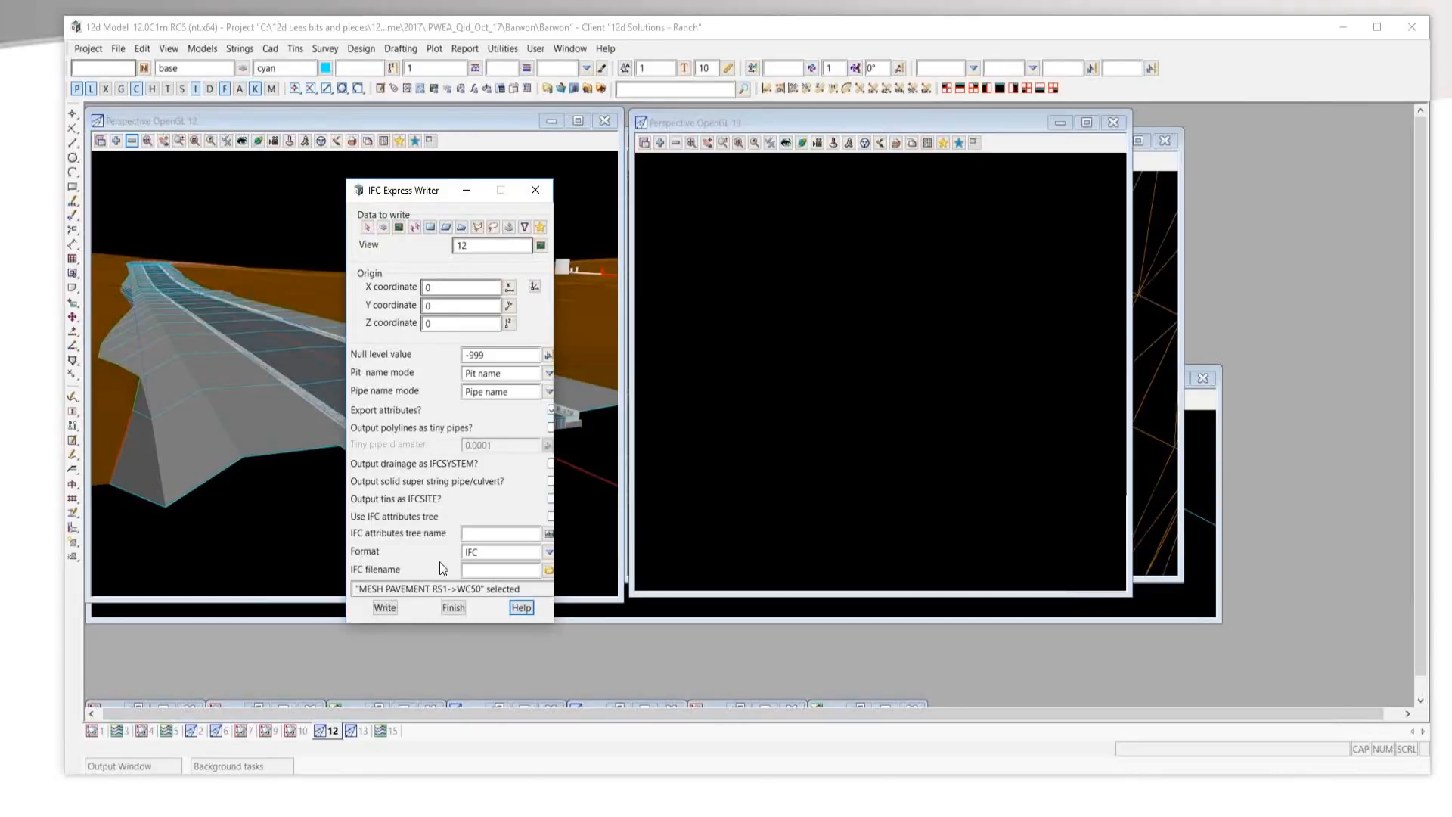
Name the IFC output file Webinar and write it.
left_click(485, 569)
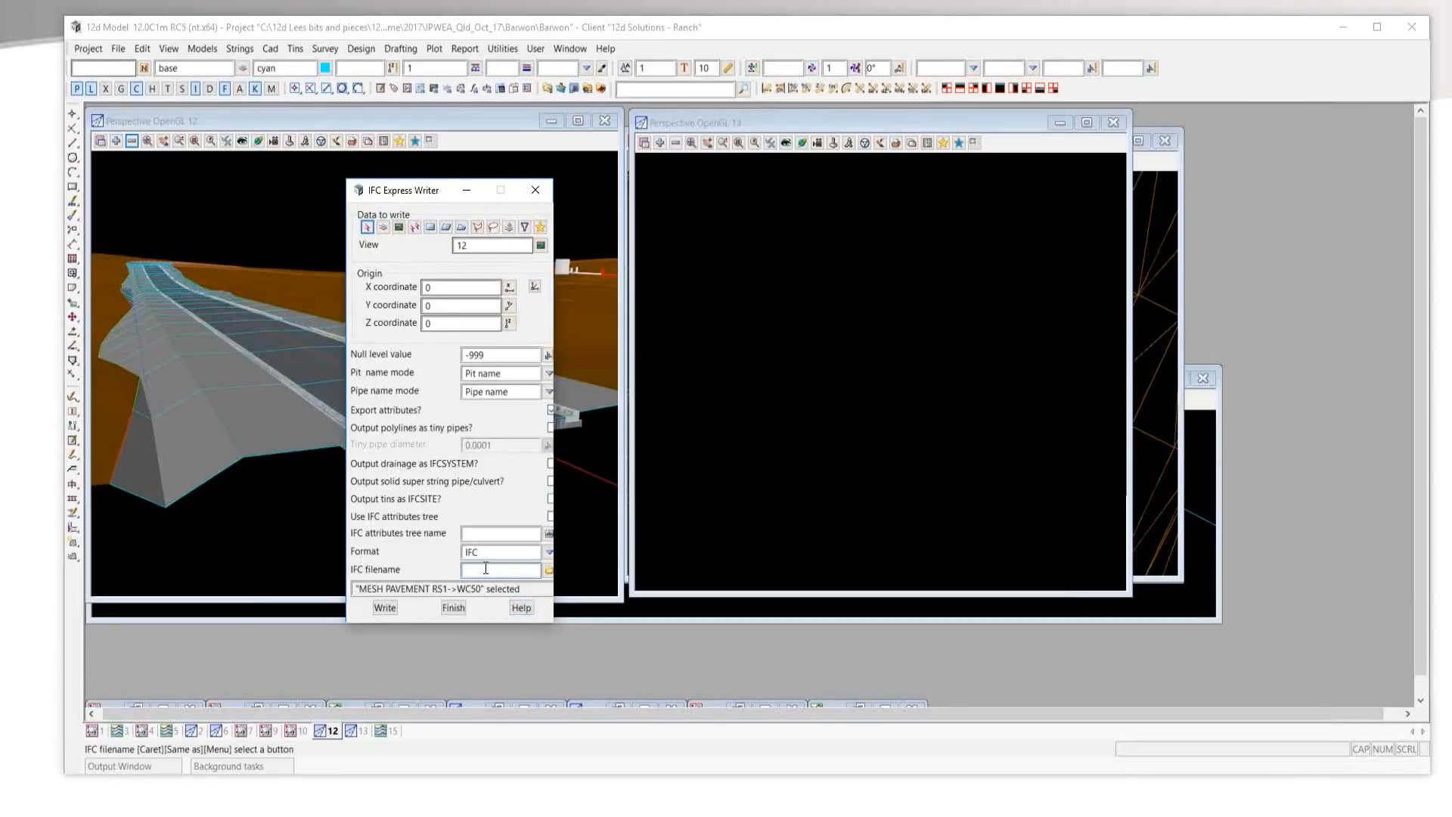
type("Webinar")
left_click(383, 606)
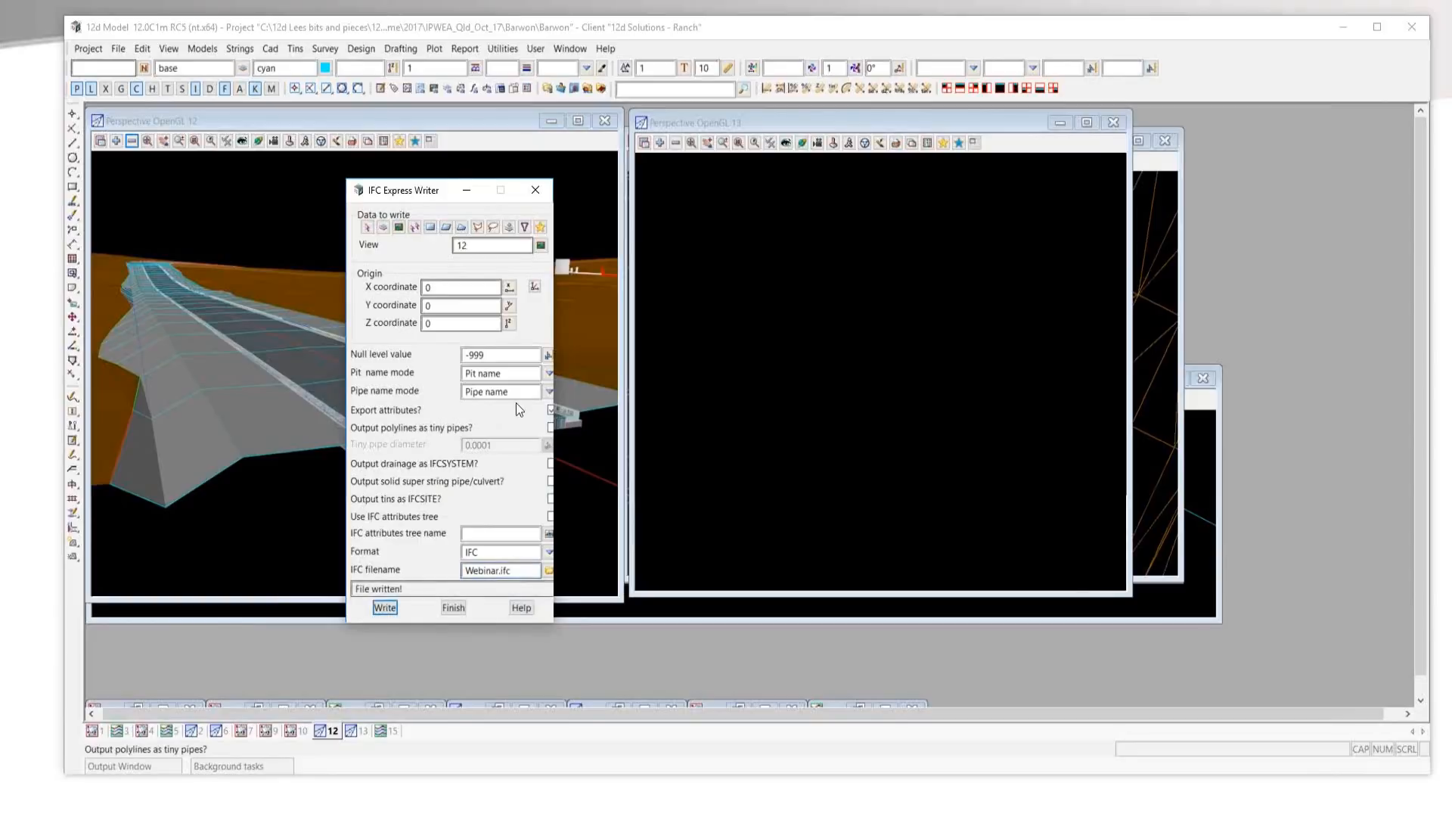
Set up an IFC import with Webinar.ifc as the file to read.
left_click_drag(385, 192, 205, 185)
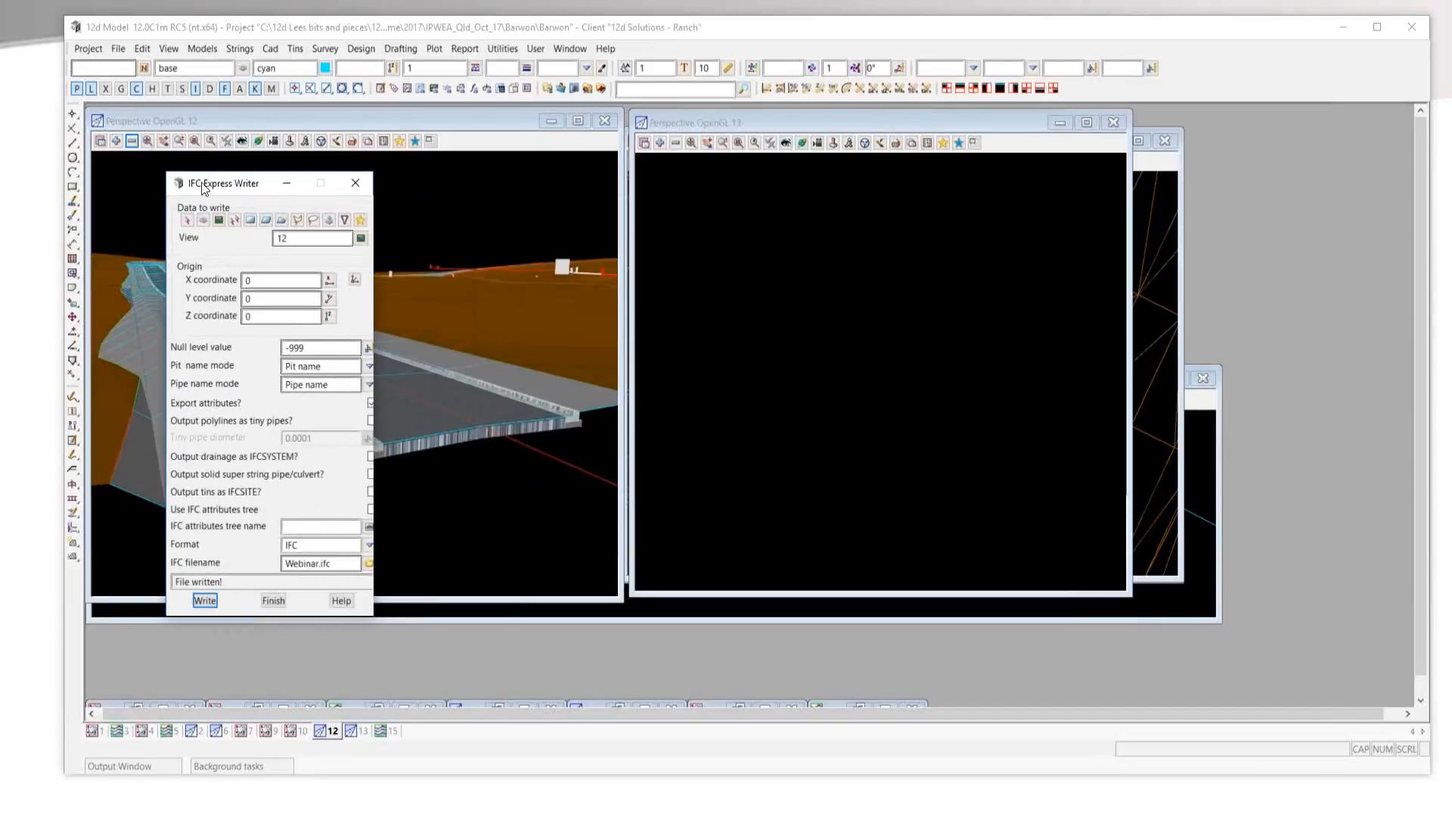
left_click(116, 50)
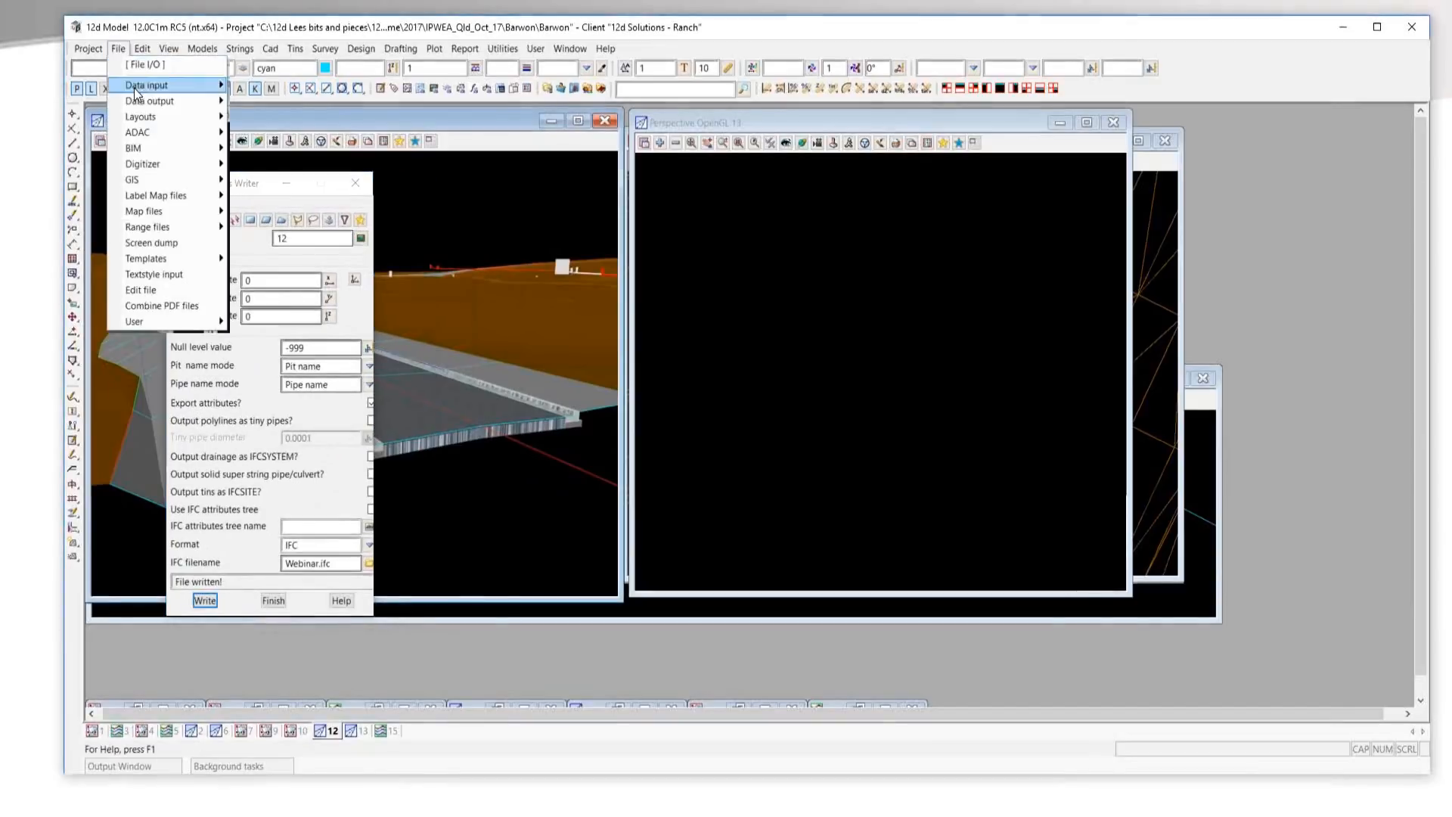
mouse_move(162, 150)
mouse_move(271, 171)
left_click(452, 189)
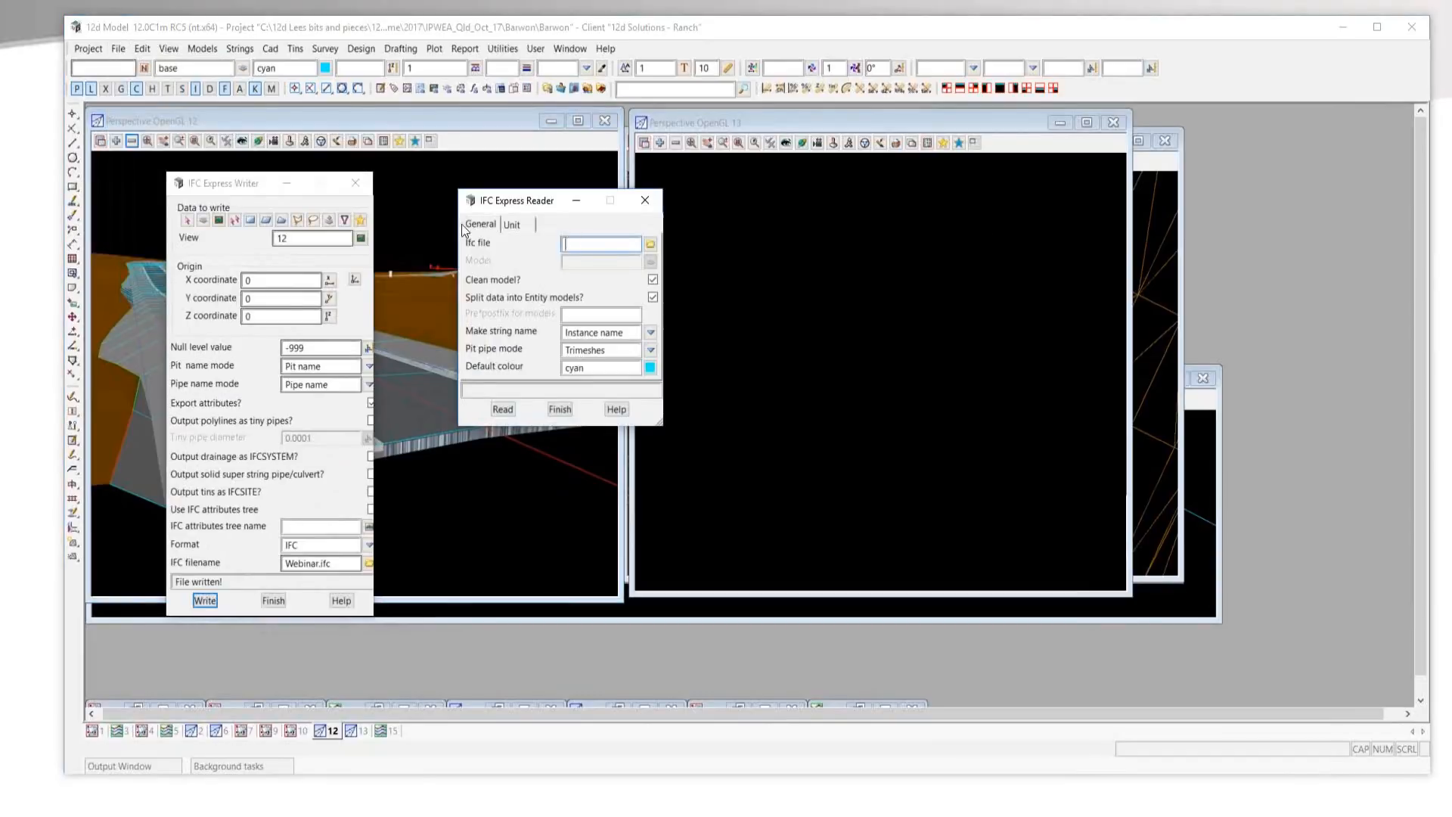
left_click_drag(248, 187, 209, 182)
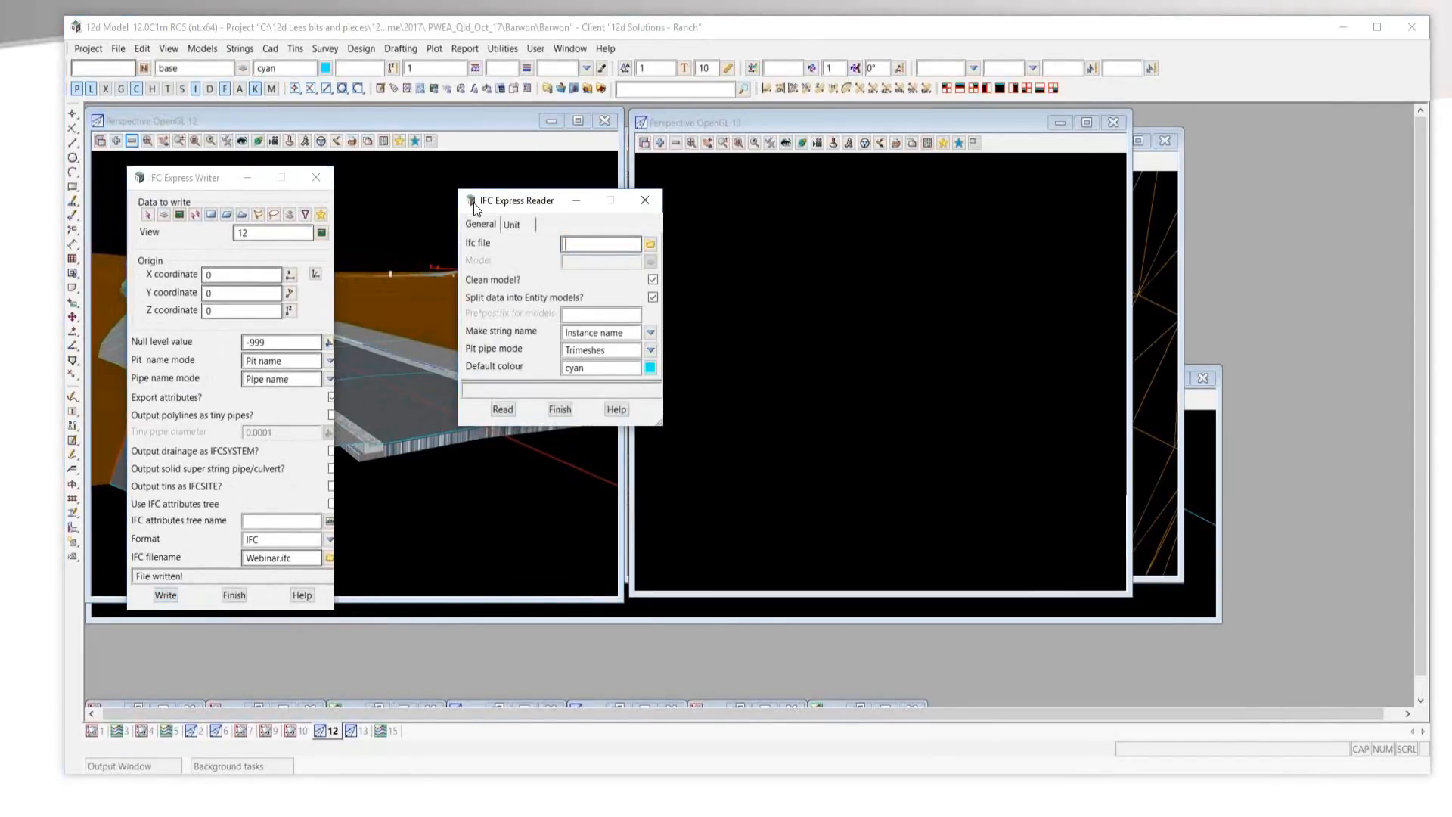
left_click_drag(473, 208, 424, 212)
left_click(601, 251)
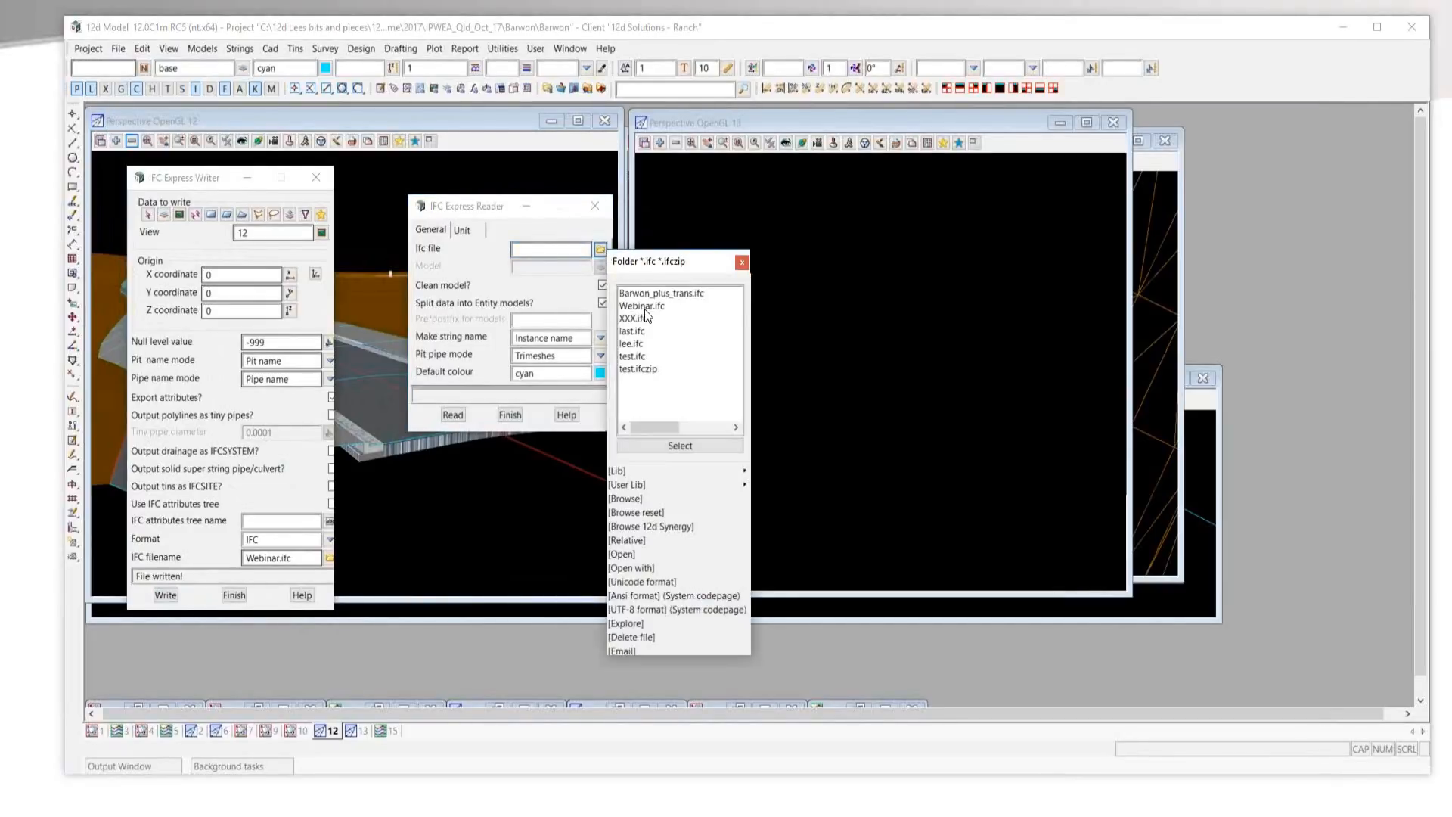
left_click(642, 307)
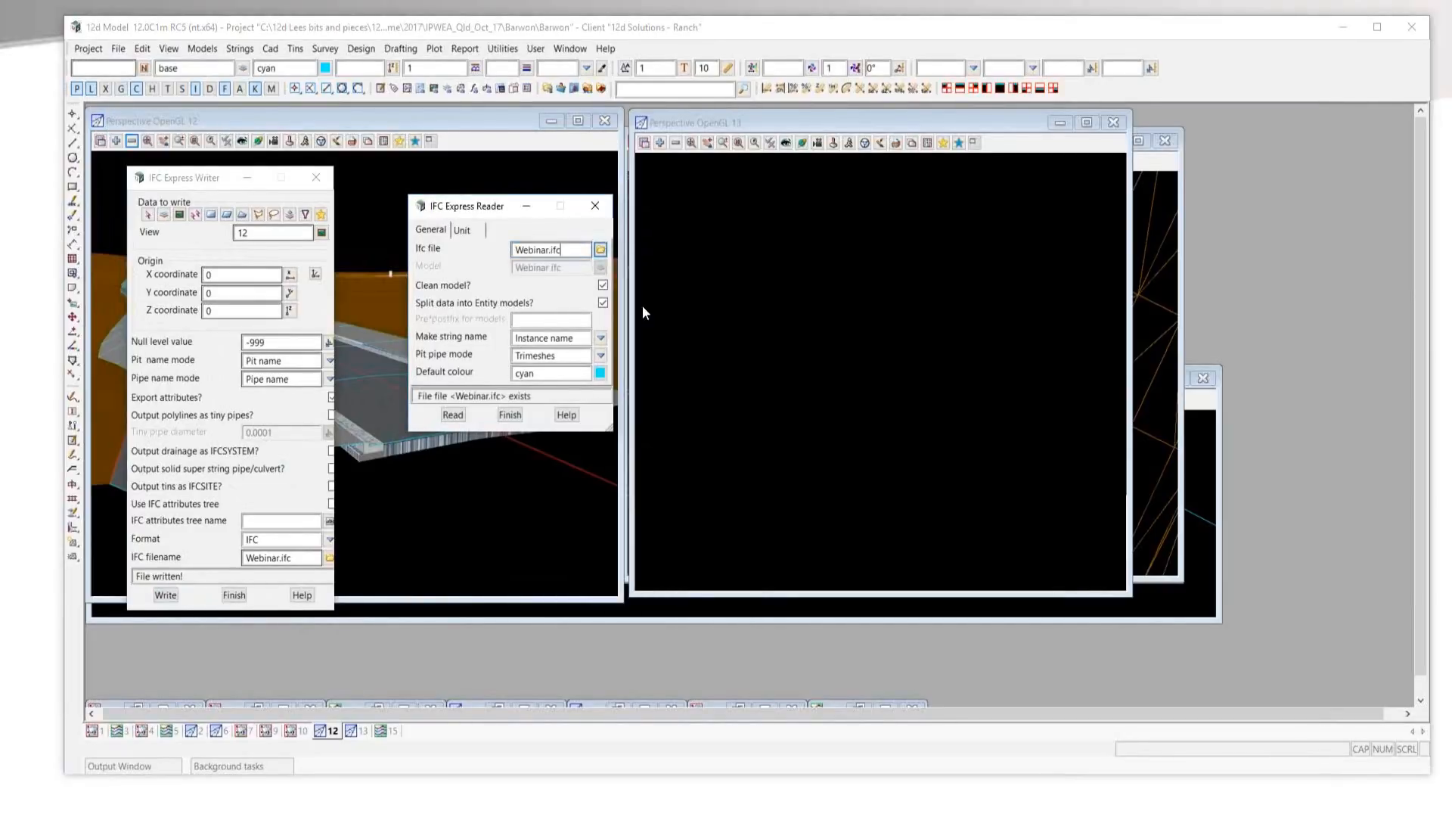
Read the IFC file with the model prefix Webinar and the default colour pen 025a.
left_click(538, 320)
type("Webinar")
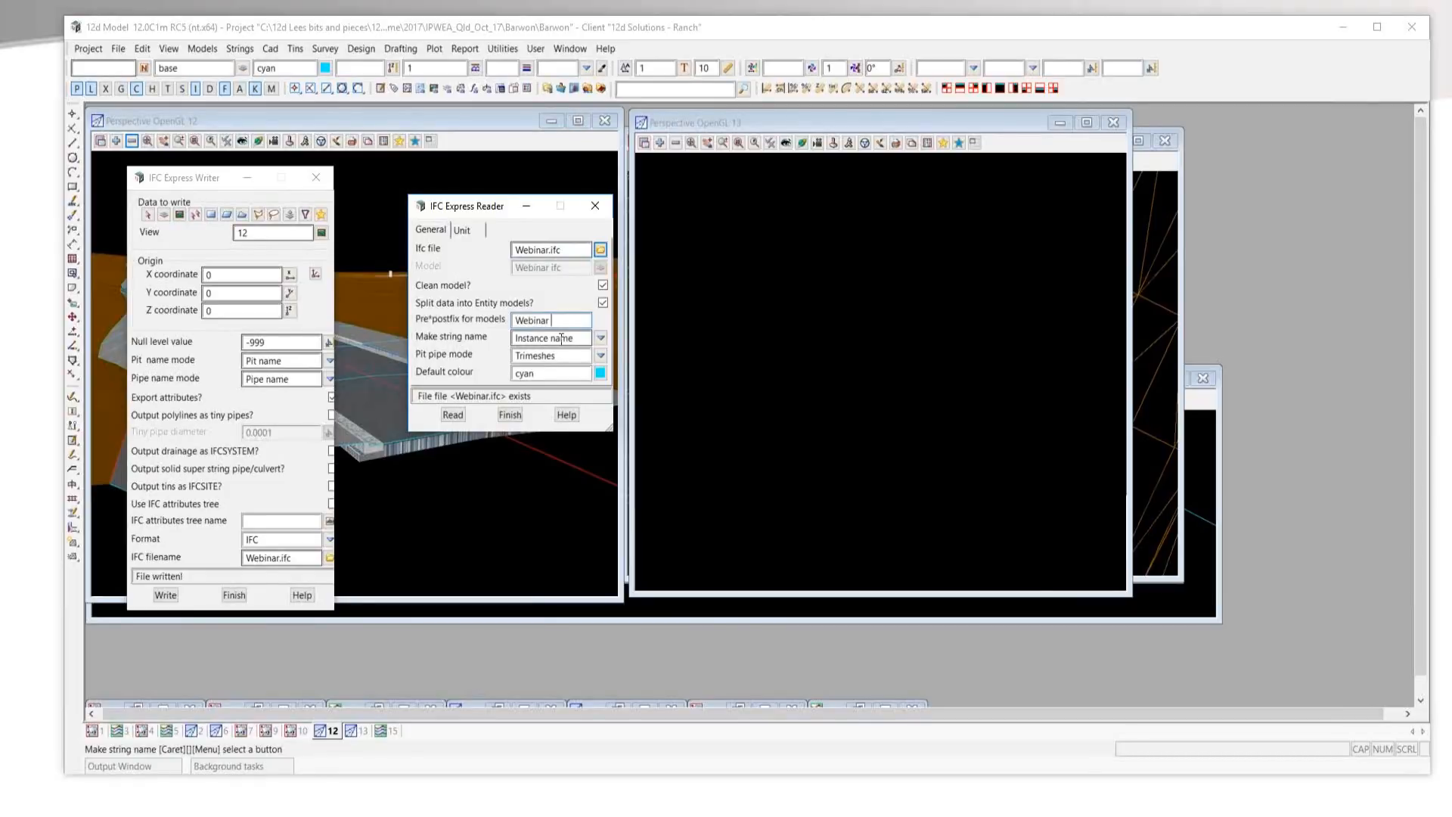
left_click(601, 338)
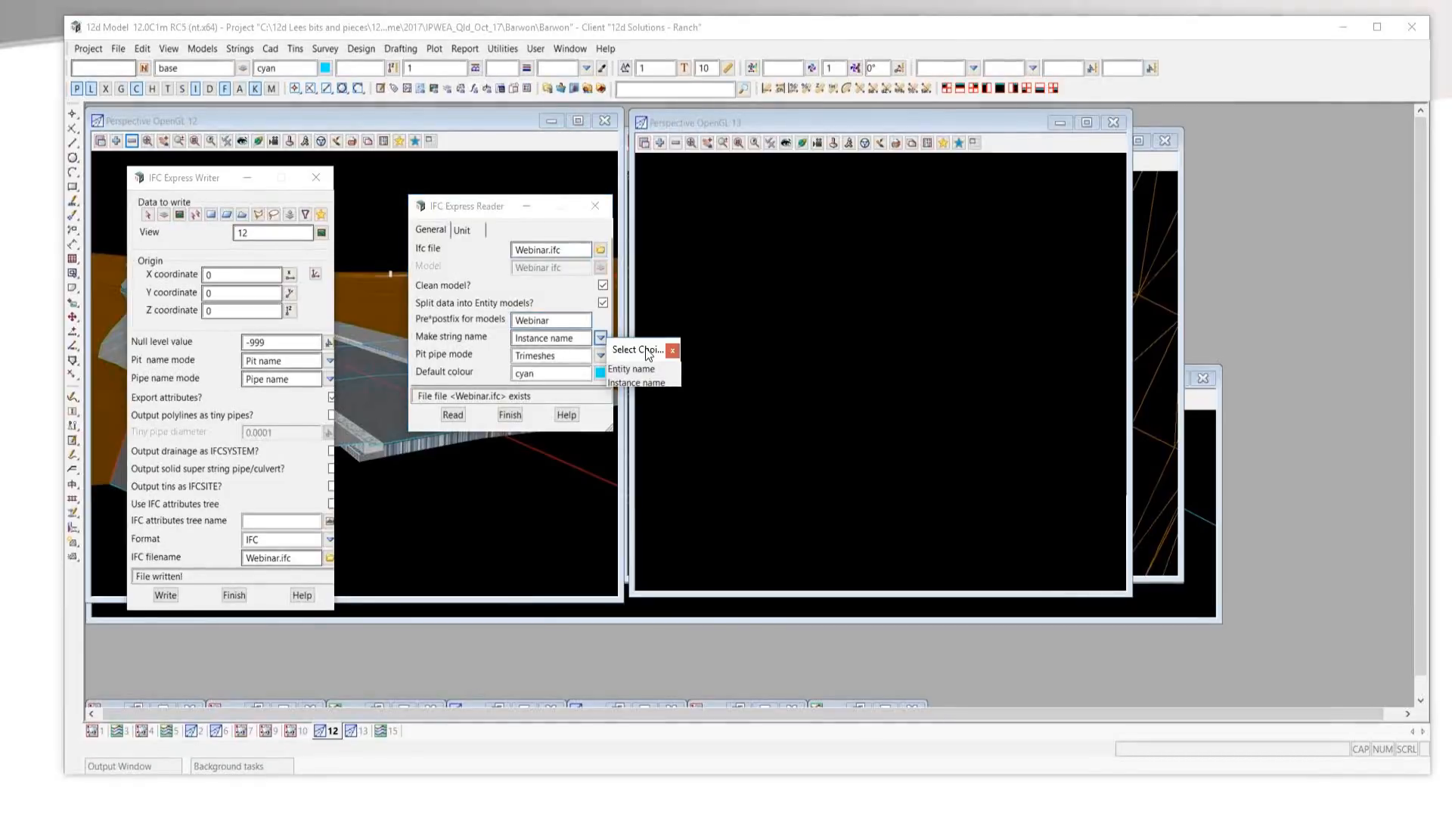
left_click(673, 351)
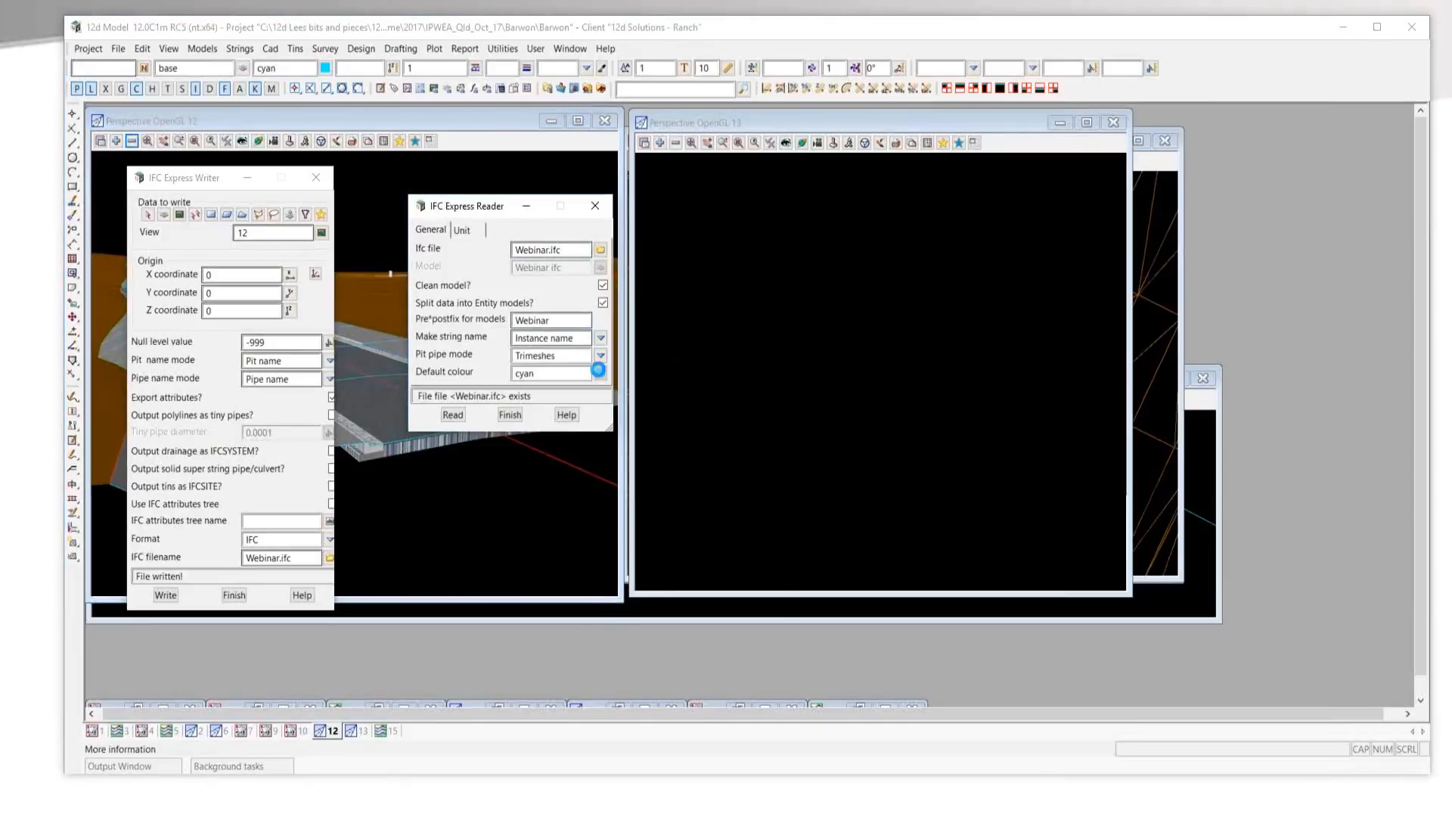
left_click(600, 373)
double_click(656, 635)
left_click(453, 414)
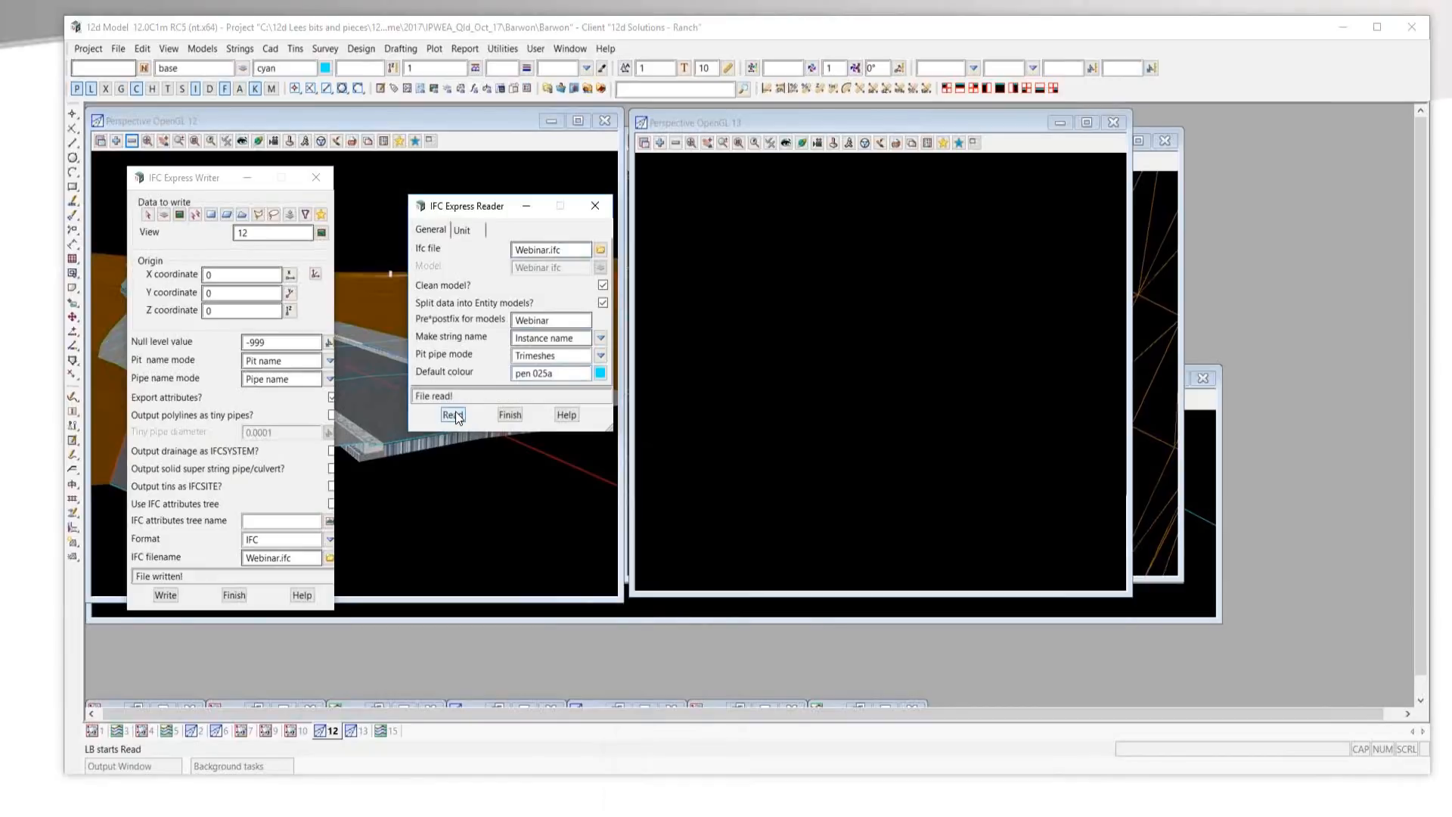
Add the model Webinar IfcBuildingElementProxy to perspective view 13.
left_click(661, 144)
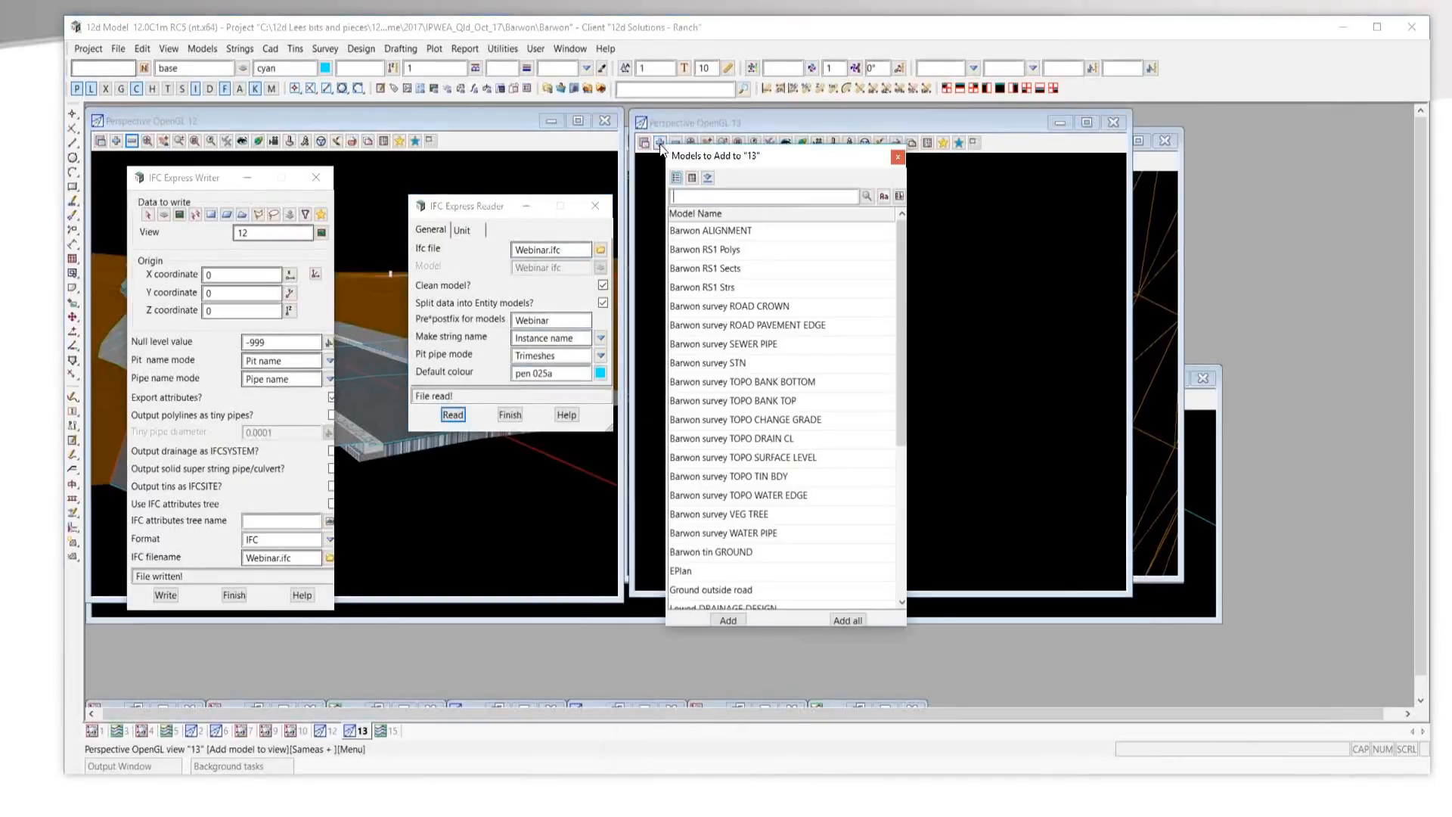
scroll(725, 423, "down", 4)
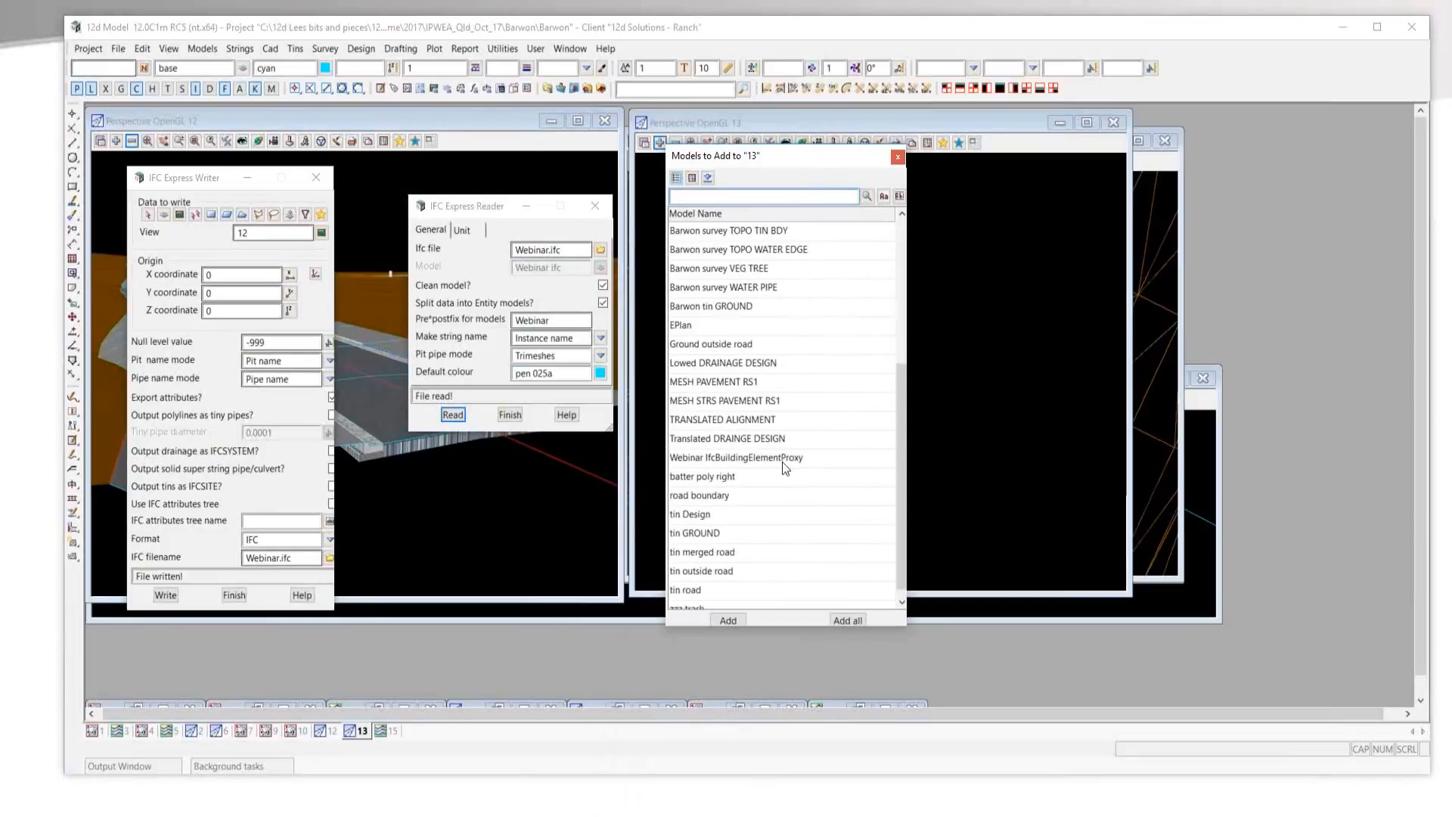
left_click(723, 457)
double_click(723, 457)
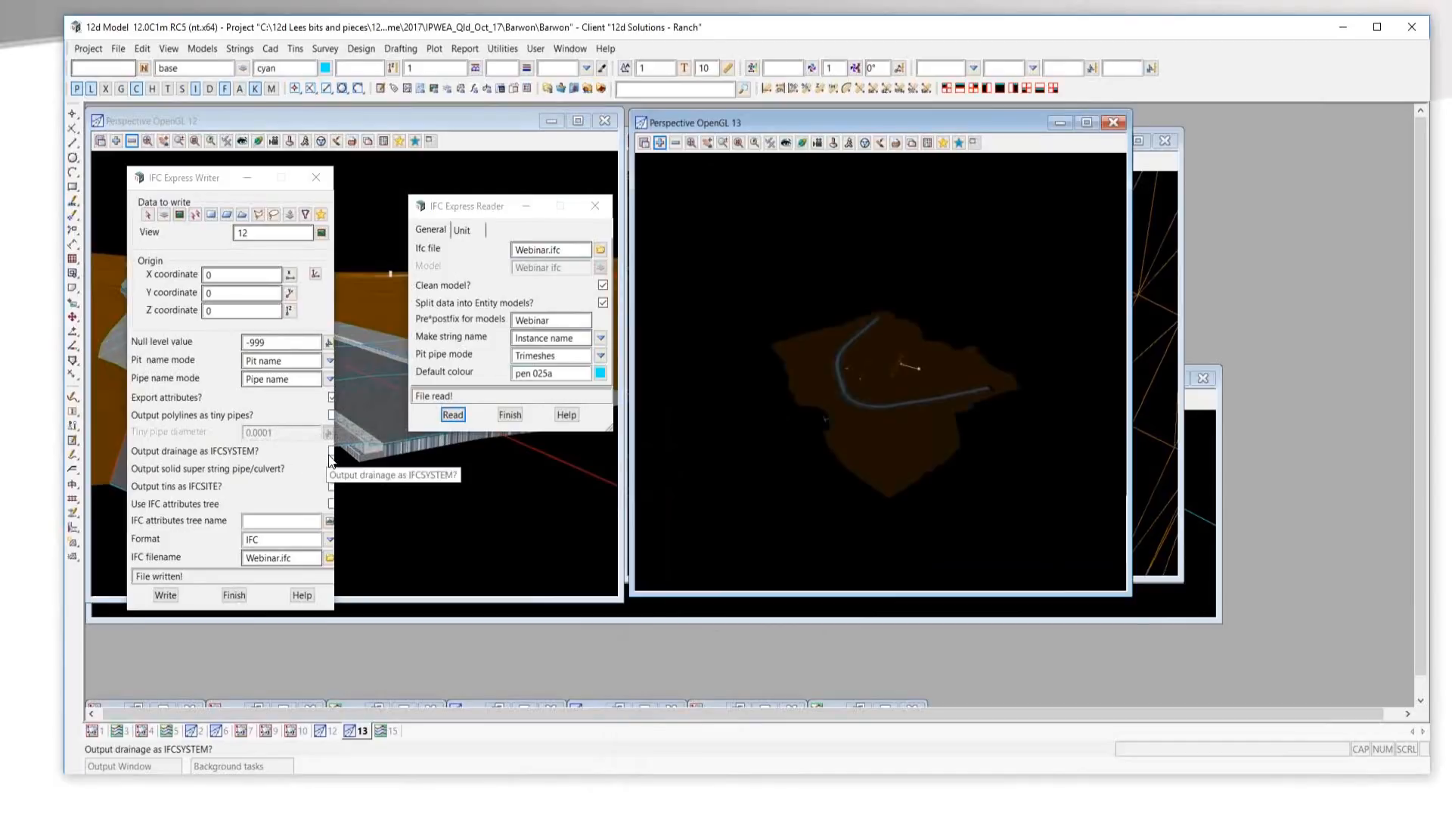
Close the IFC writer and reader, and apply the saved view position ifc.12dvppers to perspective view 13.
left_click(315, 177)
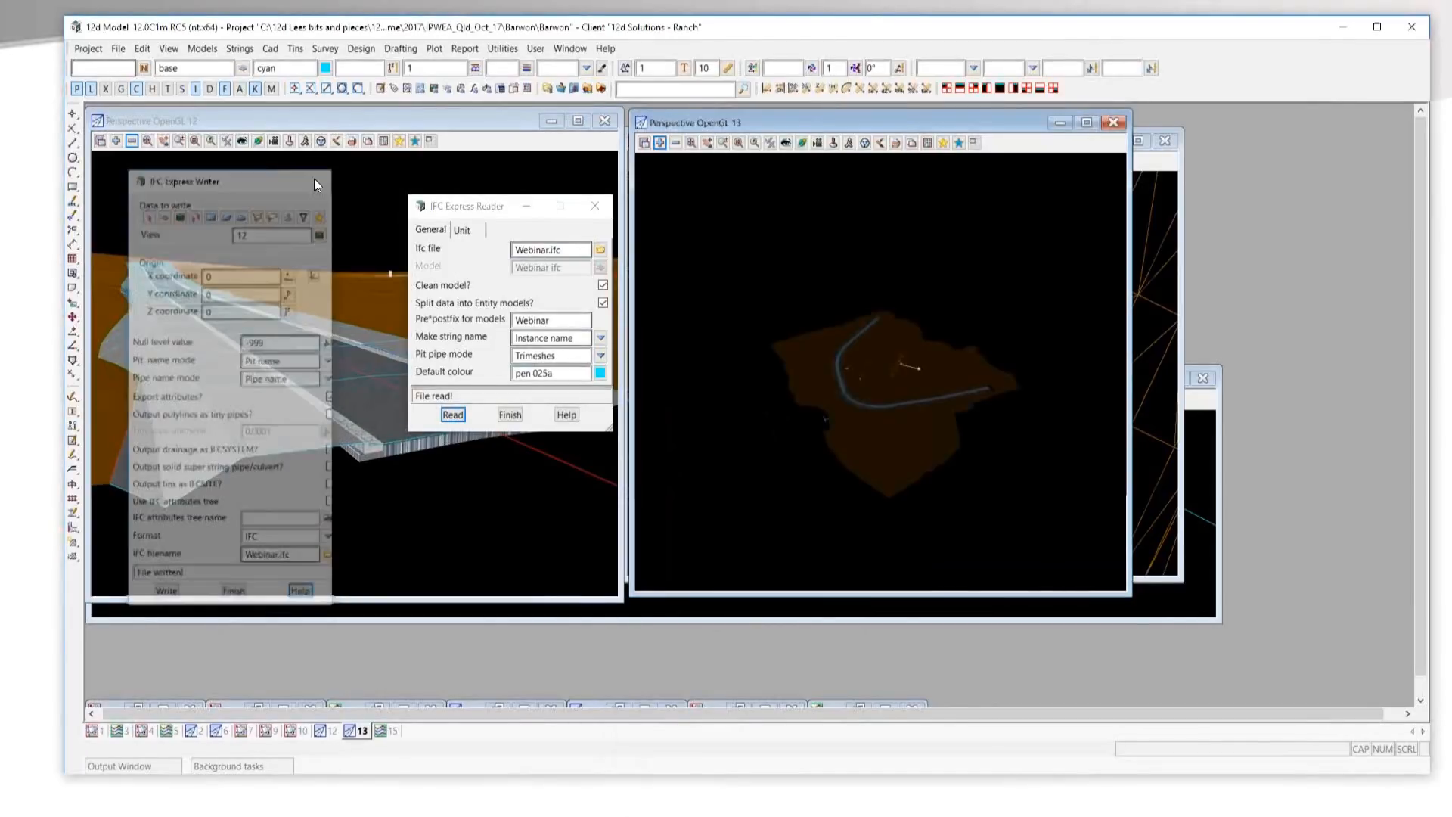
left_click(593, 209)
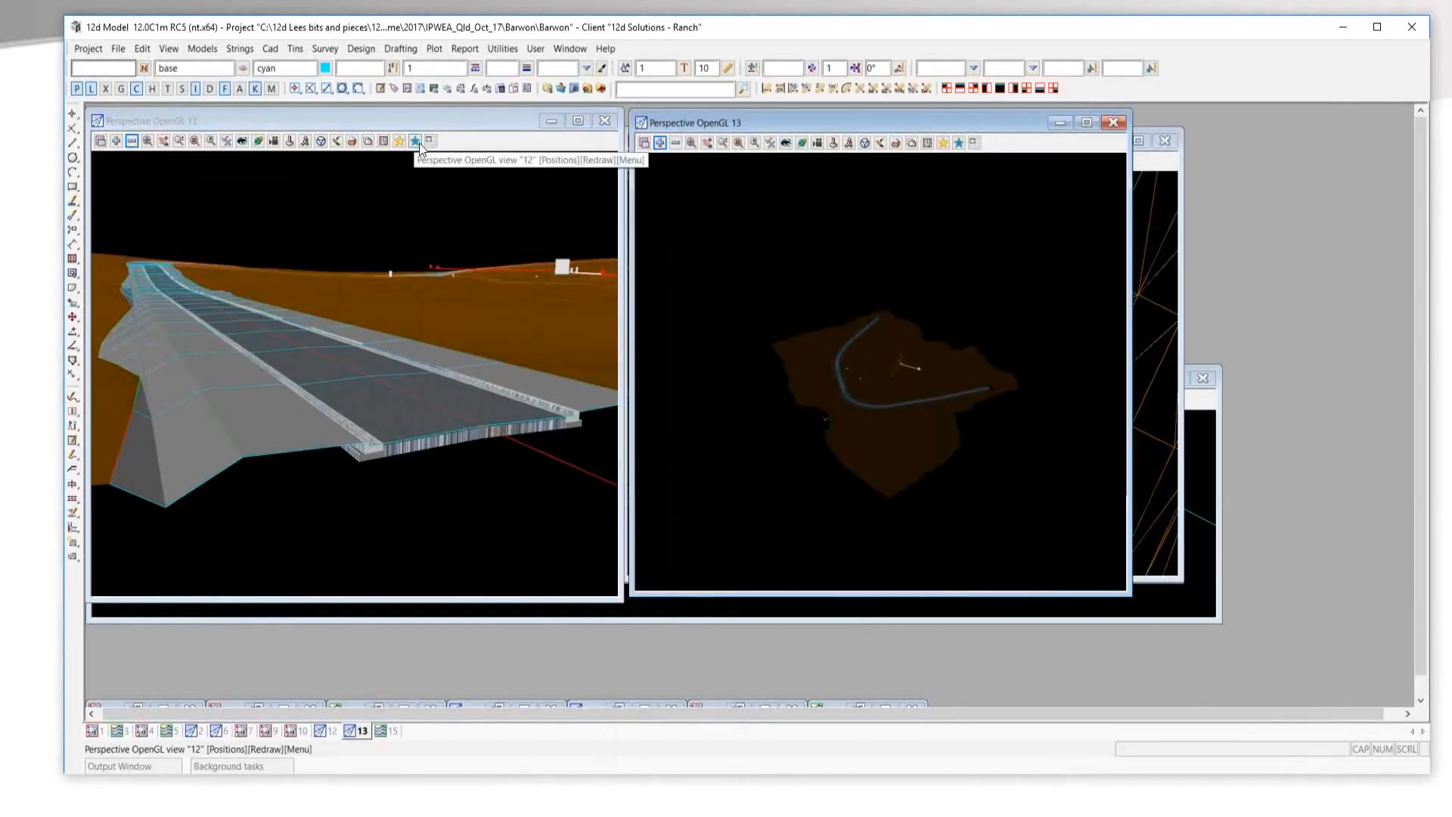
left_click(959, 143)
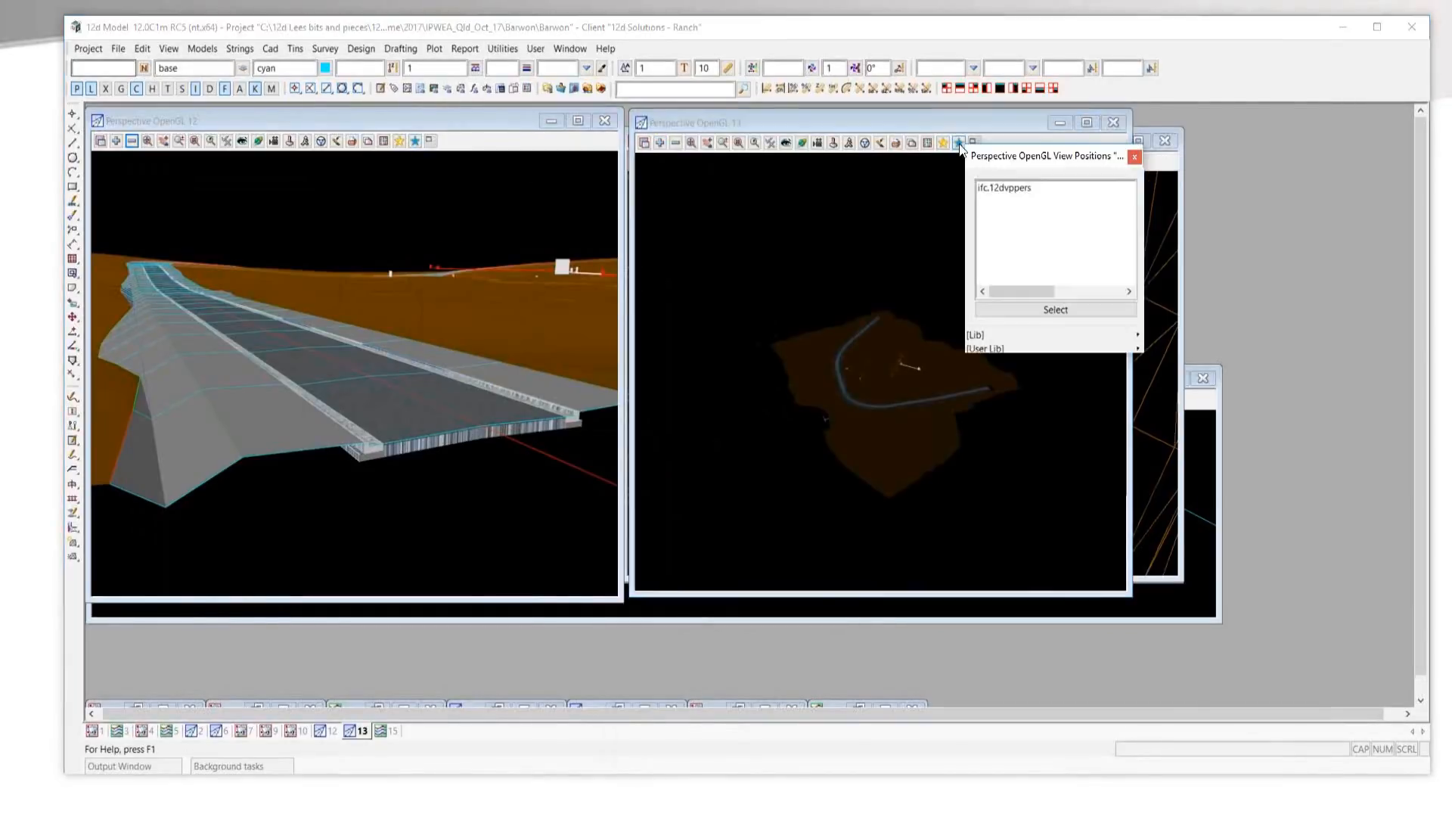
double_click(1000, 188)
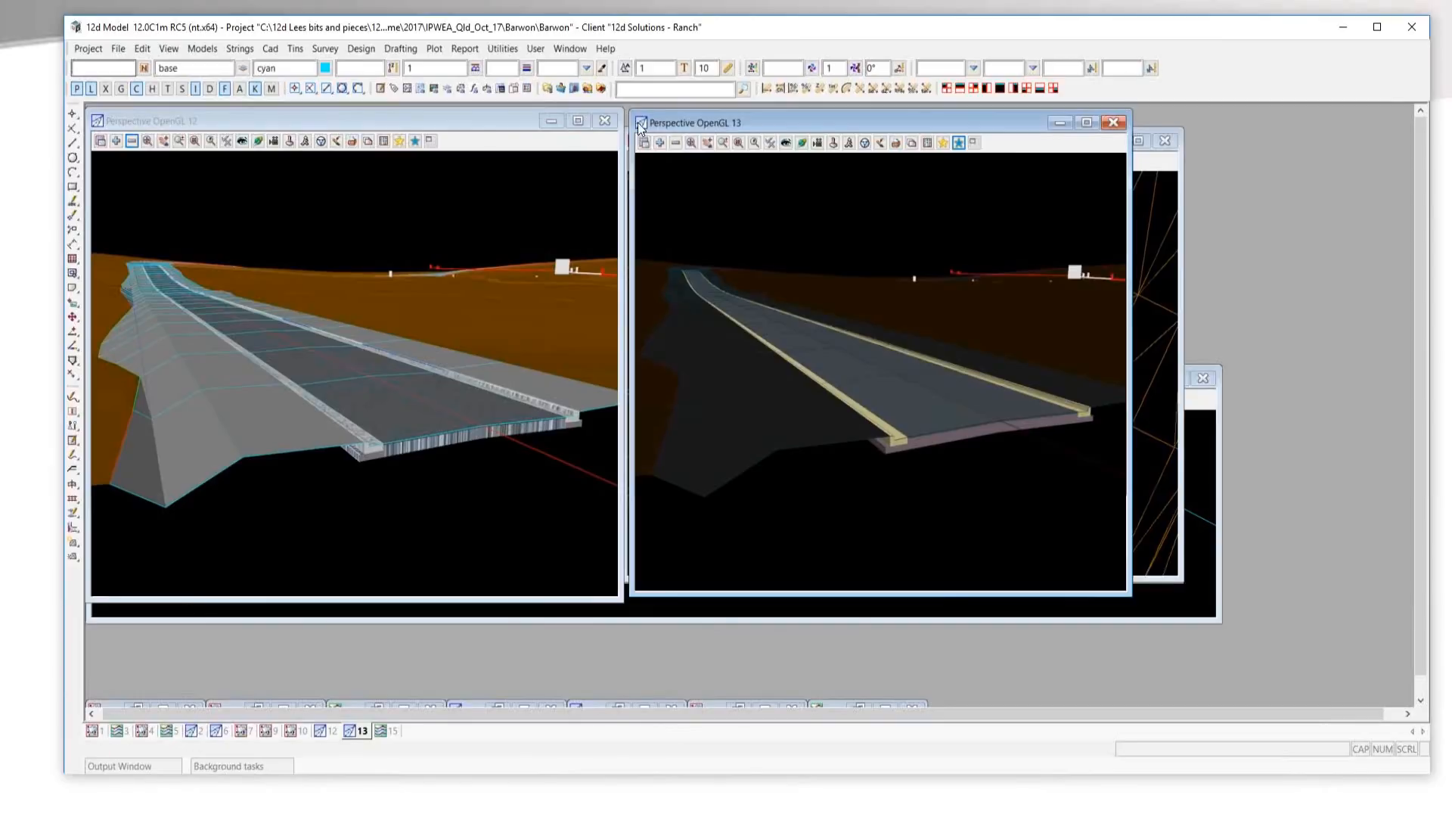
Find the Flip faces option for trimeshes and flip the faces of the brown ground trimesh in view 13.
left_click(631, 91)
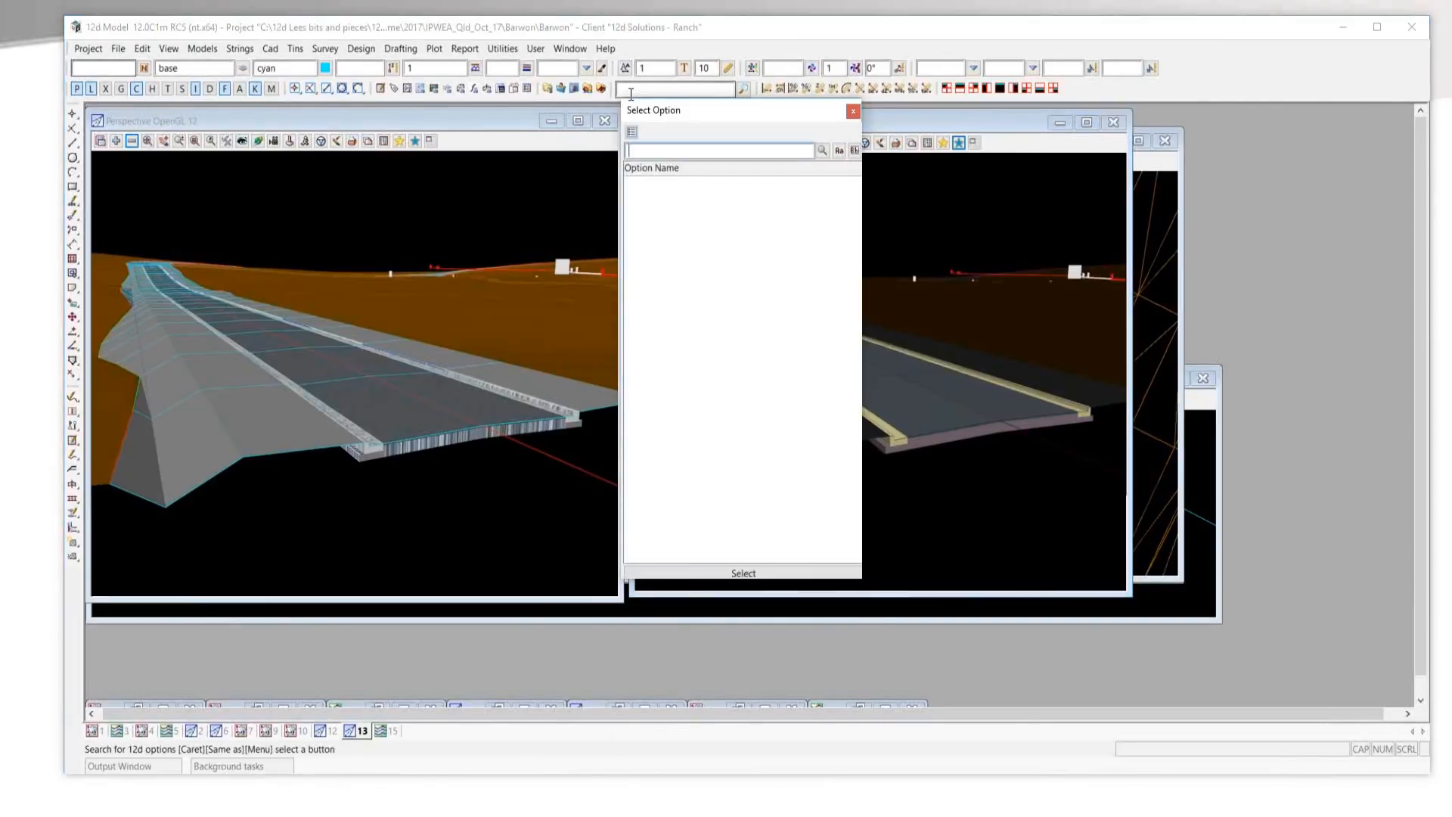
type("f")
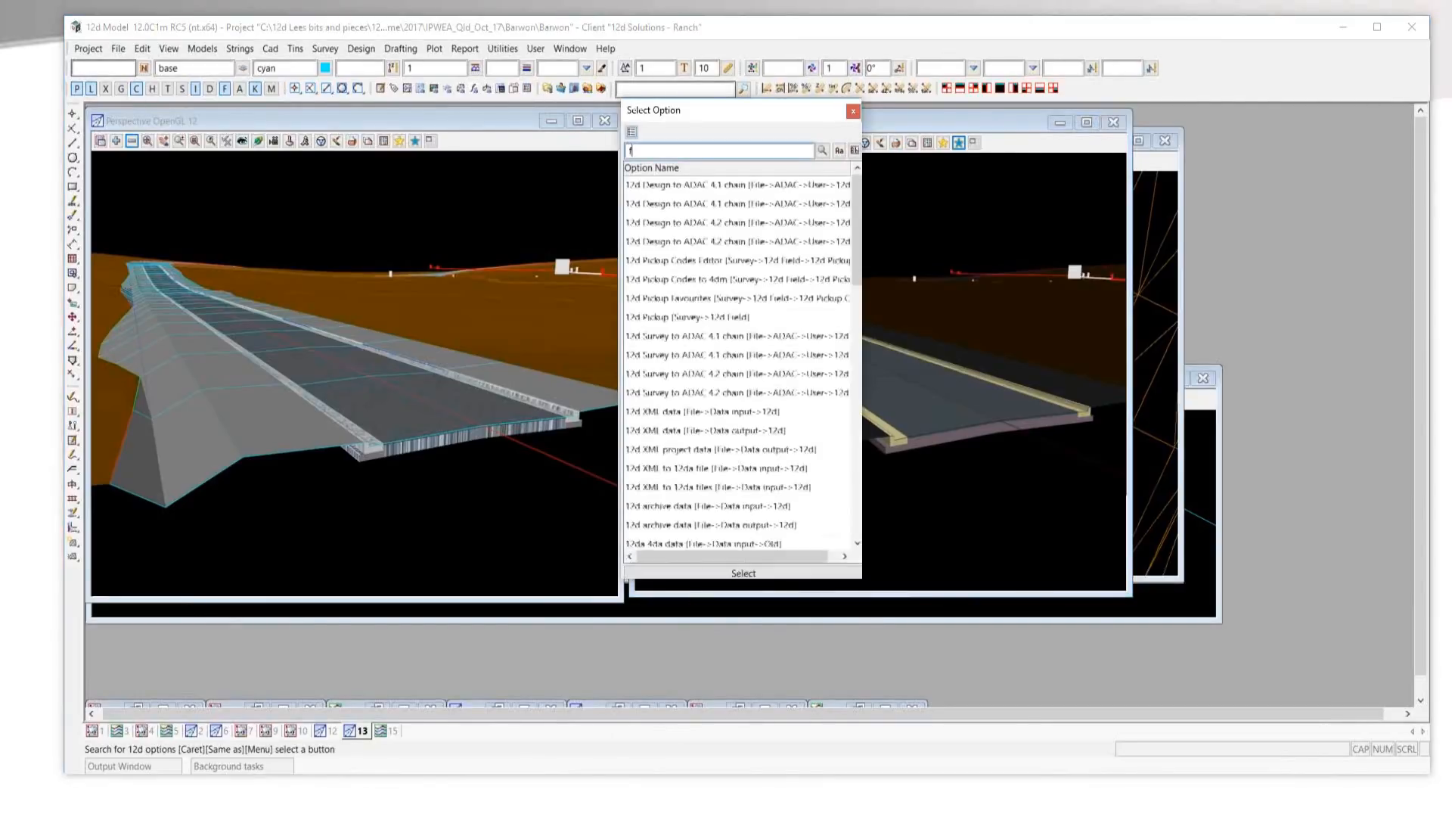
type("aces")
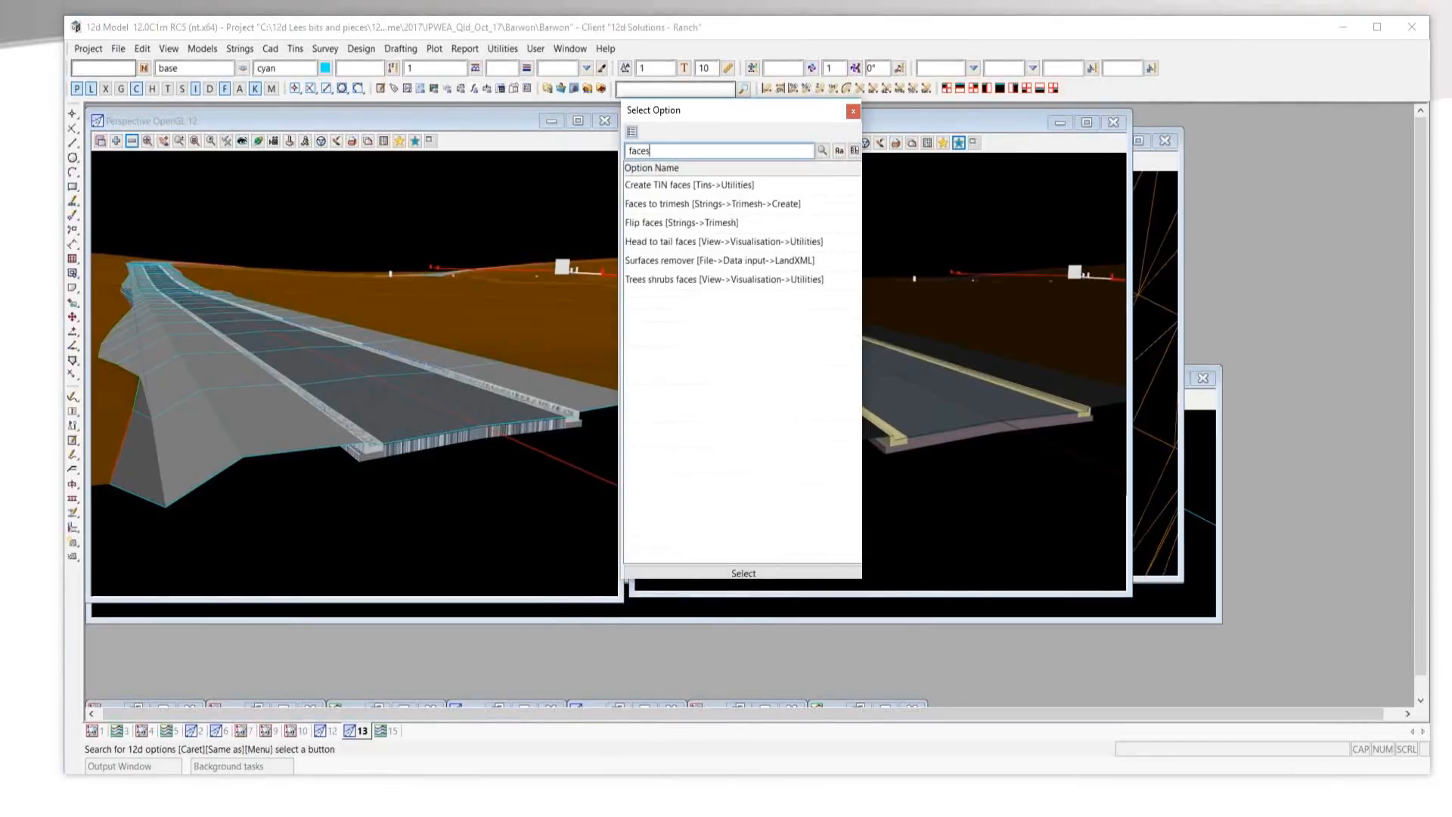
double_click(669, 222)
left_click_drag(790, 243, 470, 273)
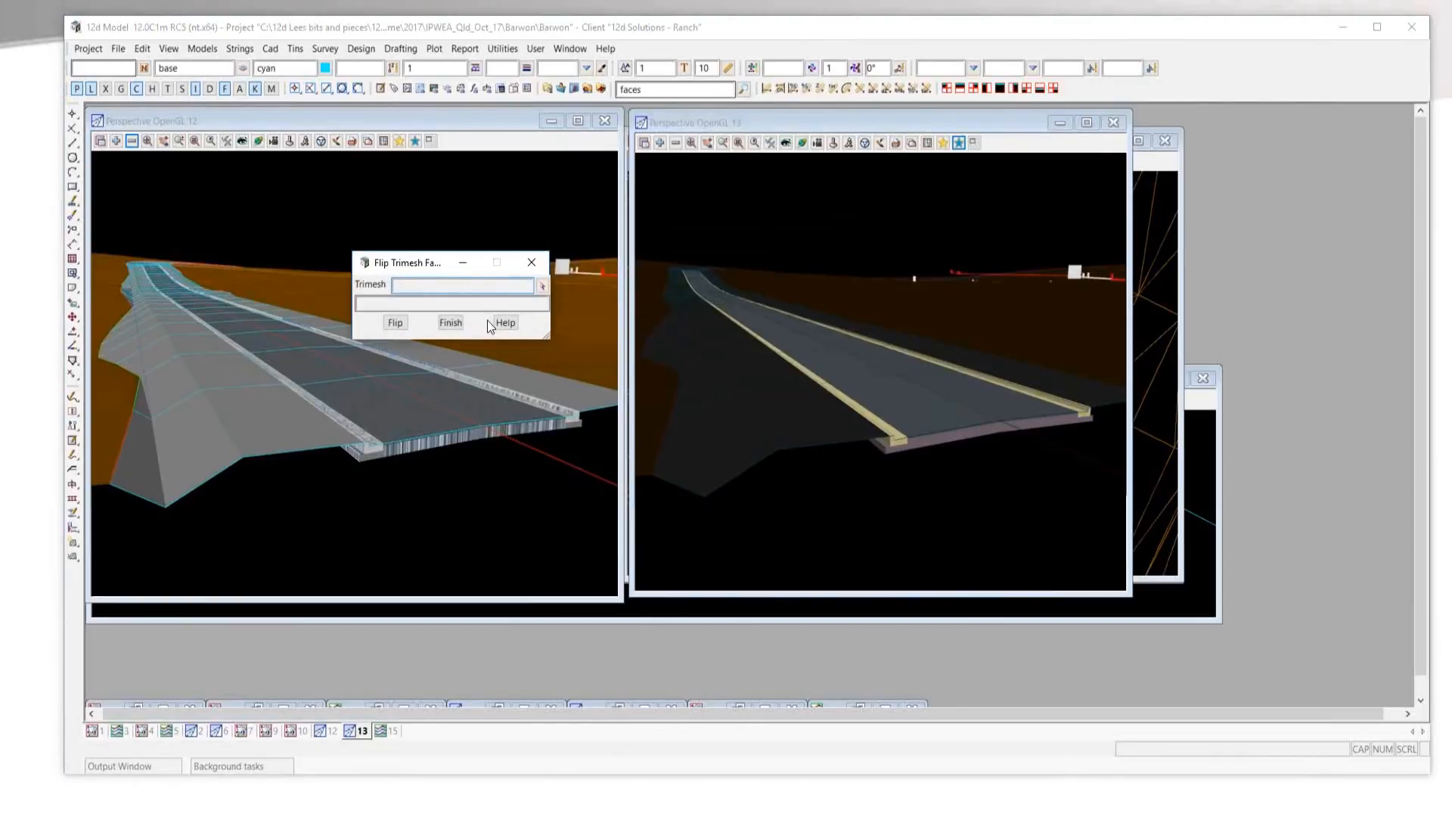
left_click(544, 291)
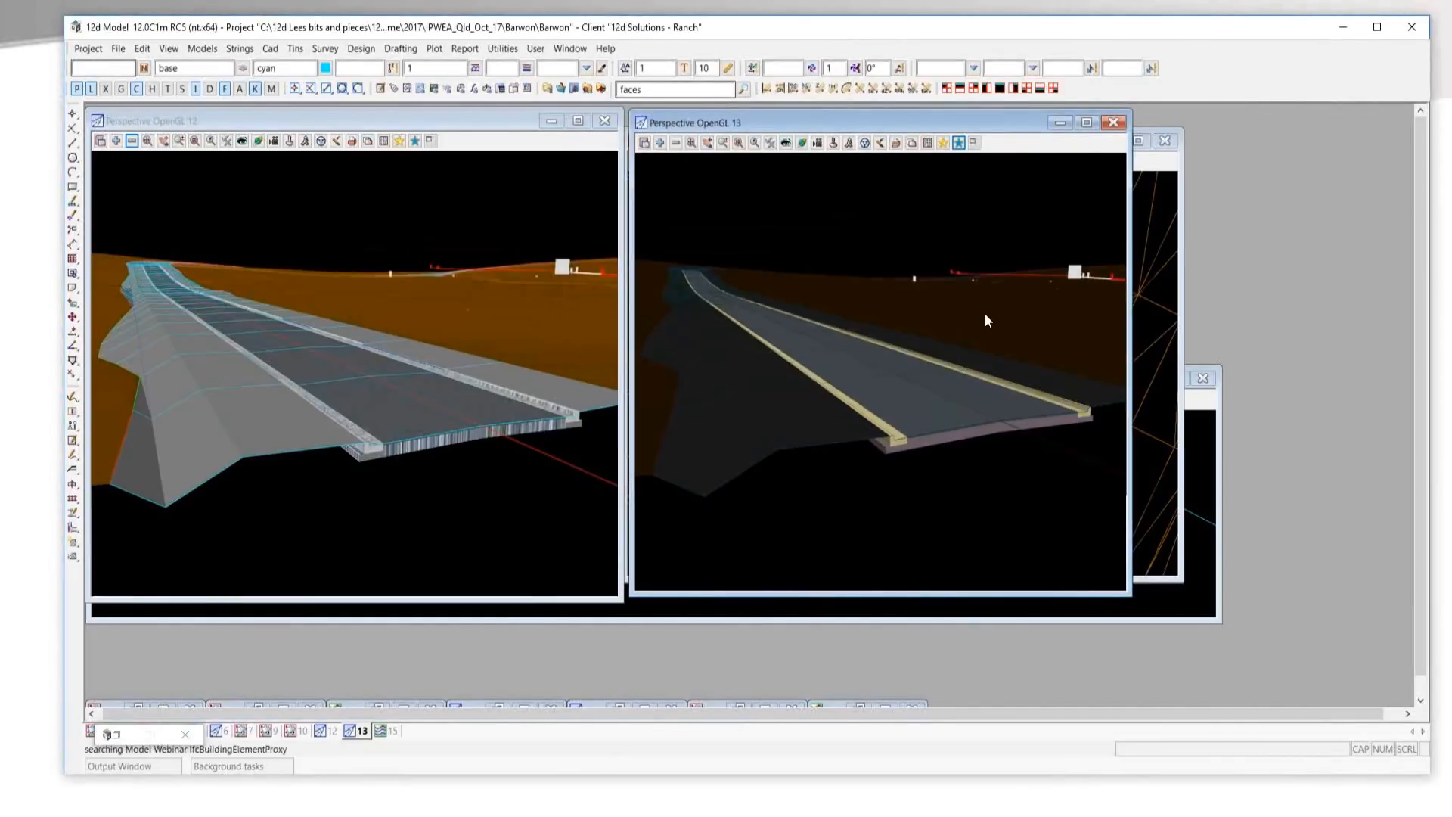
left_click(985, 313)
left_click(396, 322)
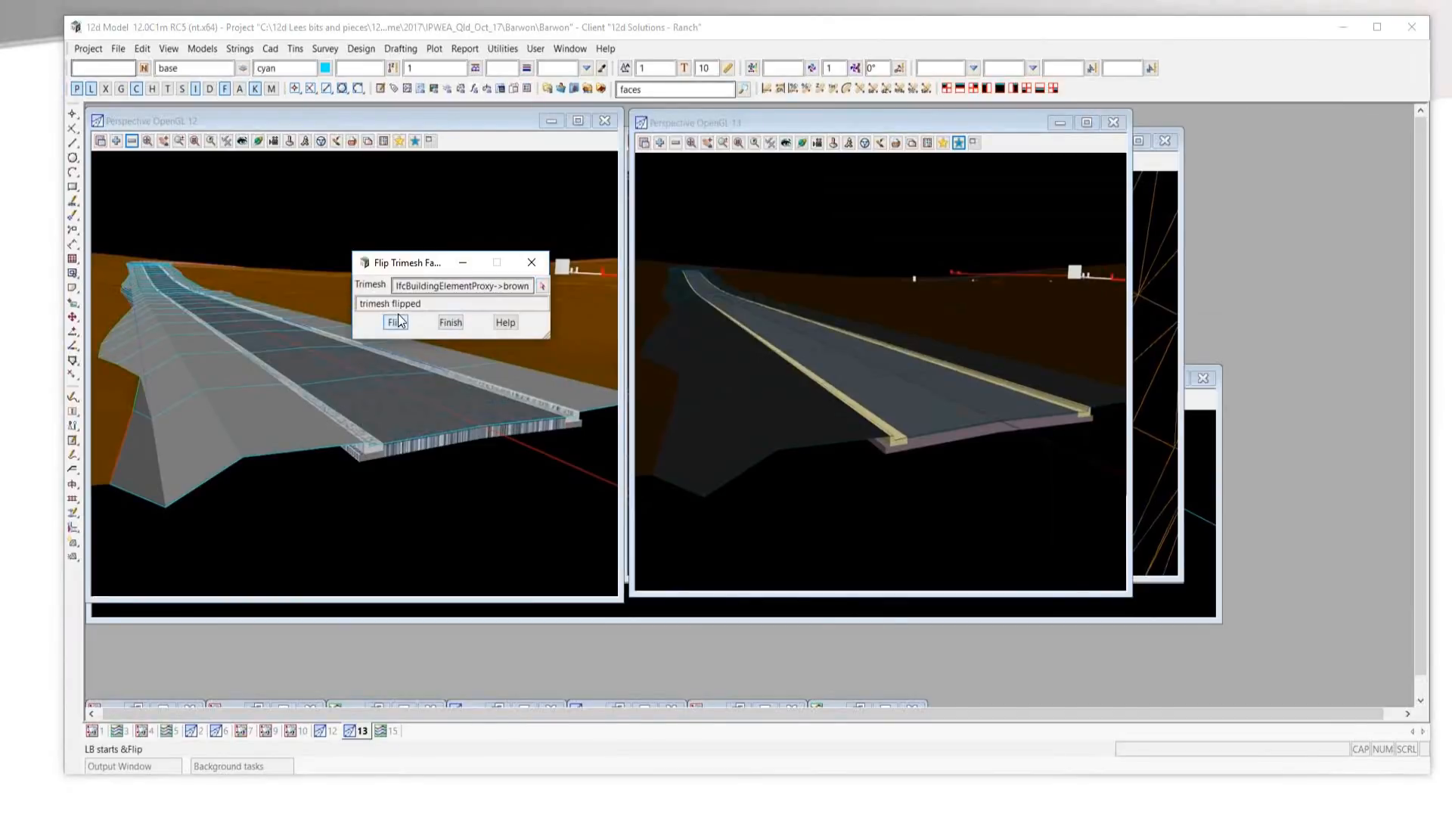
left_click(1021, 151)
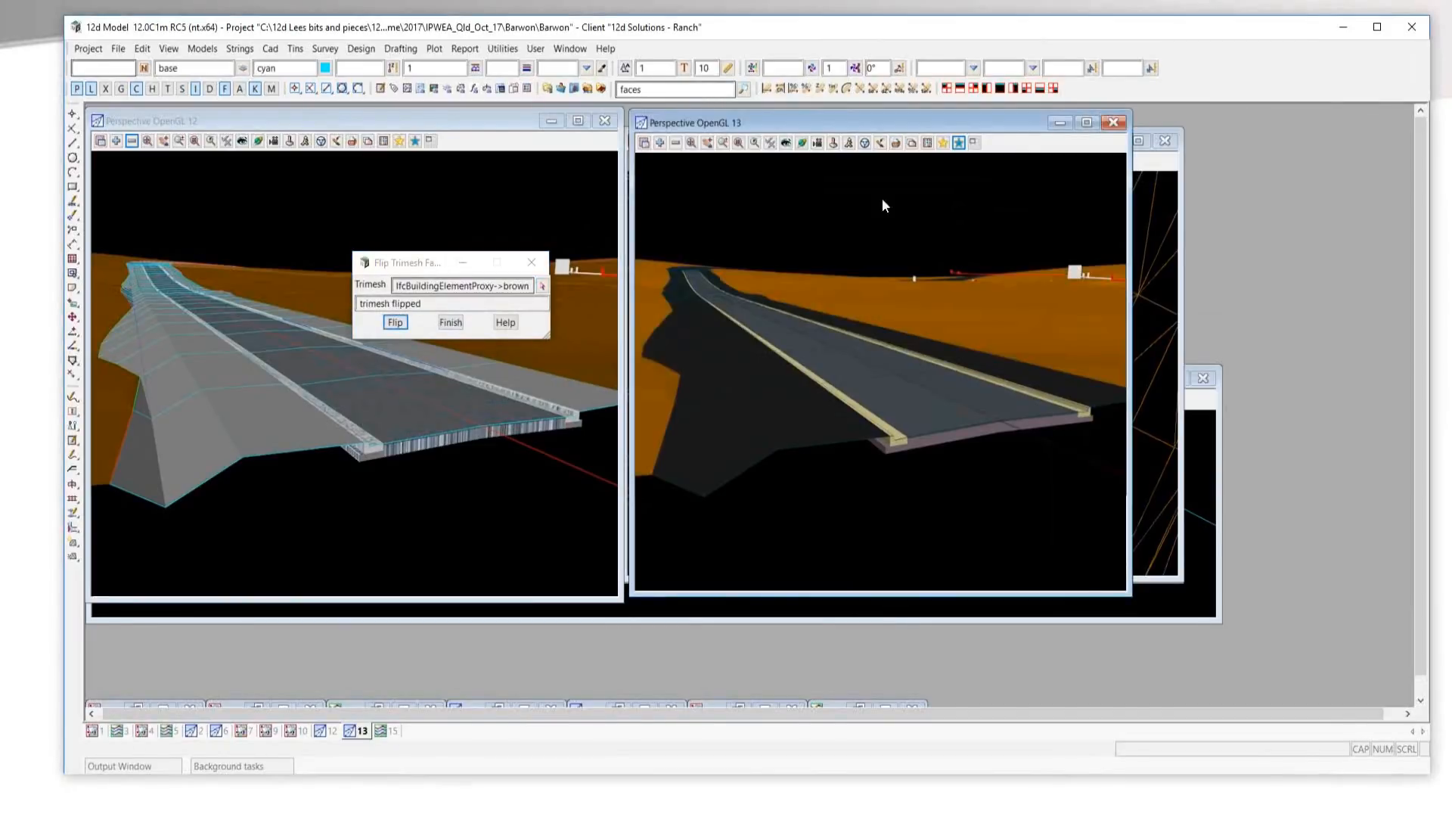
Flip the faces of the shade 48 batter trimesh in view 13 and close the flip tool.
left_click(543, 286)
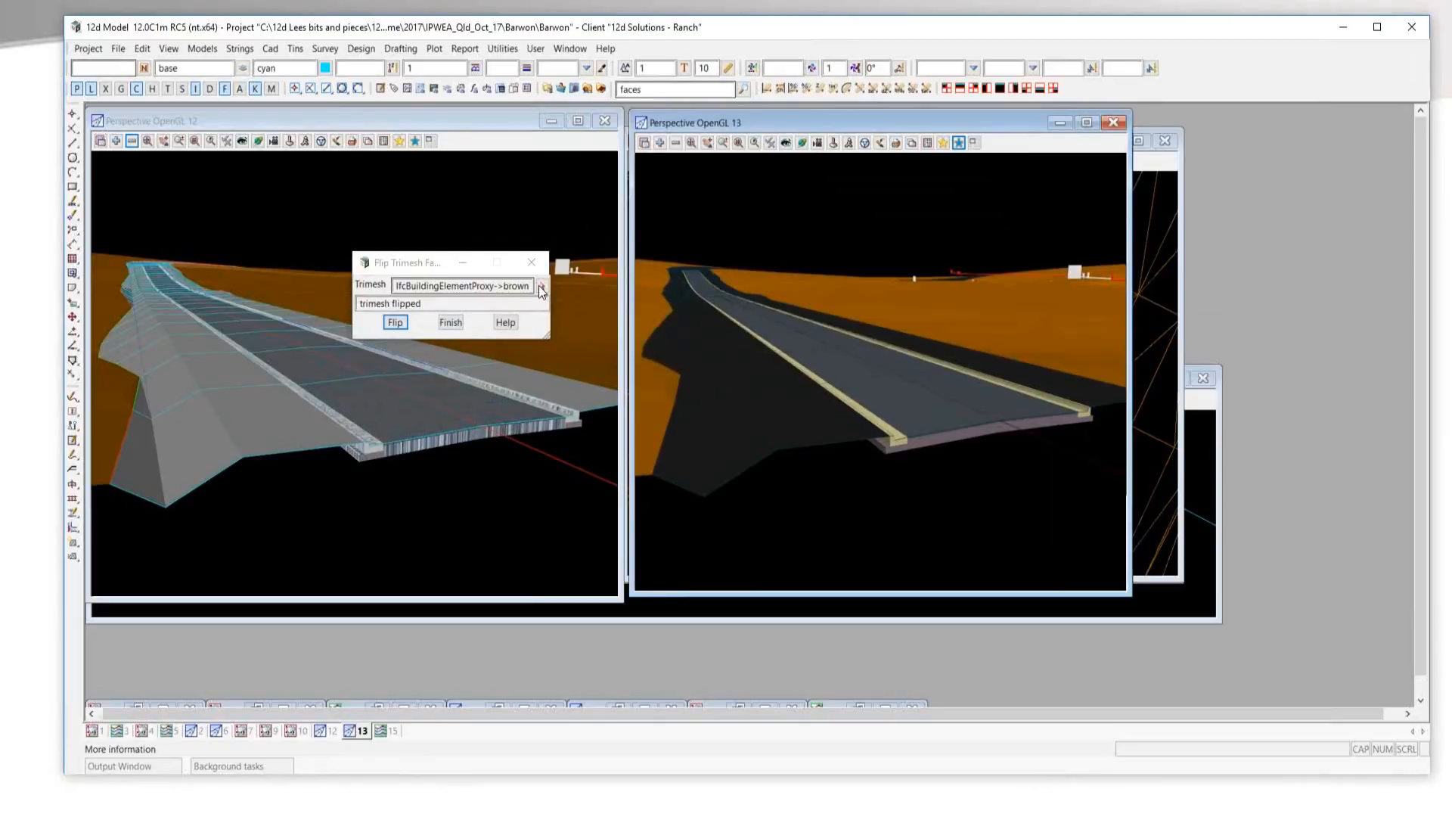
left_click(721, 433)
middle_click(721, 433)
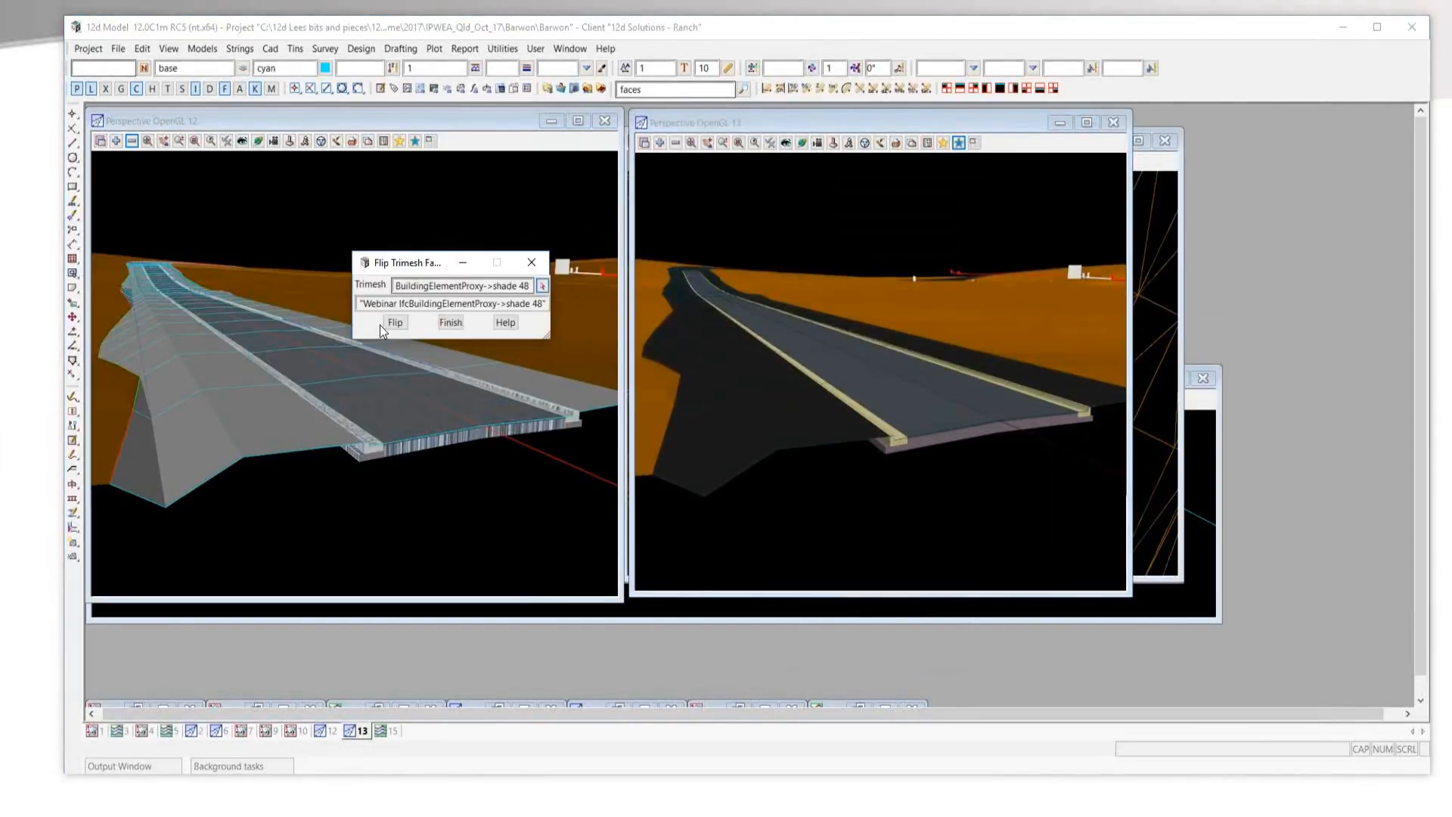
left_click(393, 323)
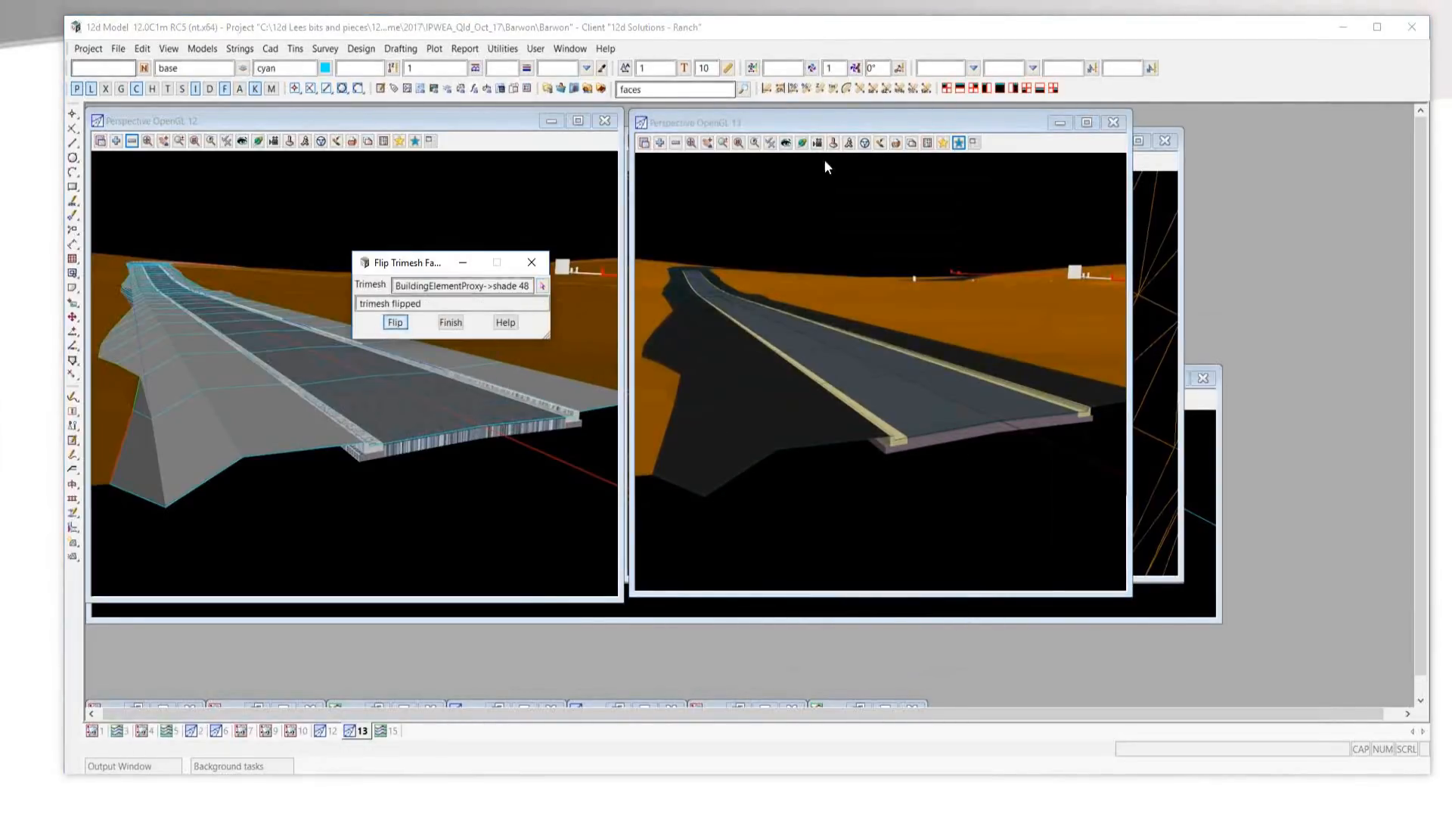
left_click(999, 142)
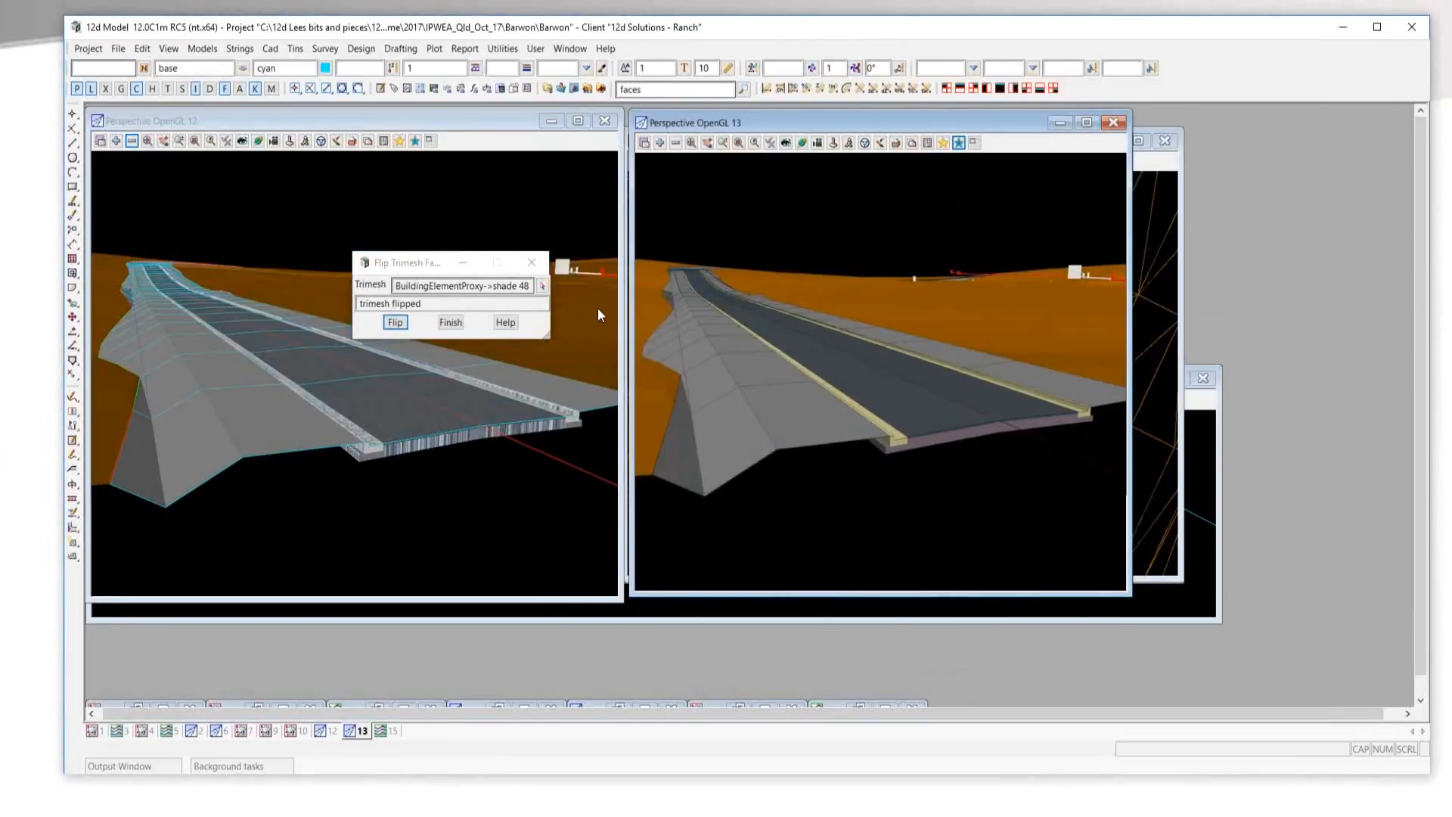
left_click(532, 262)
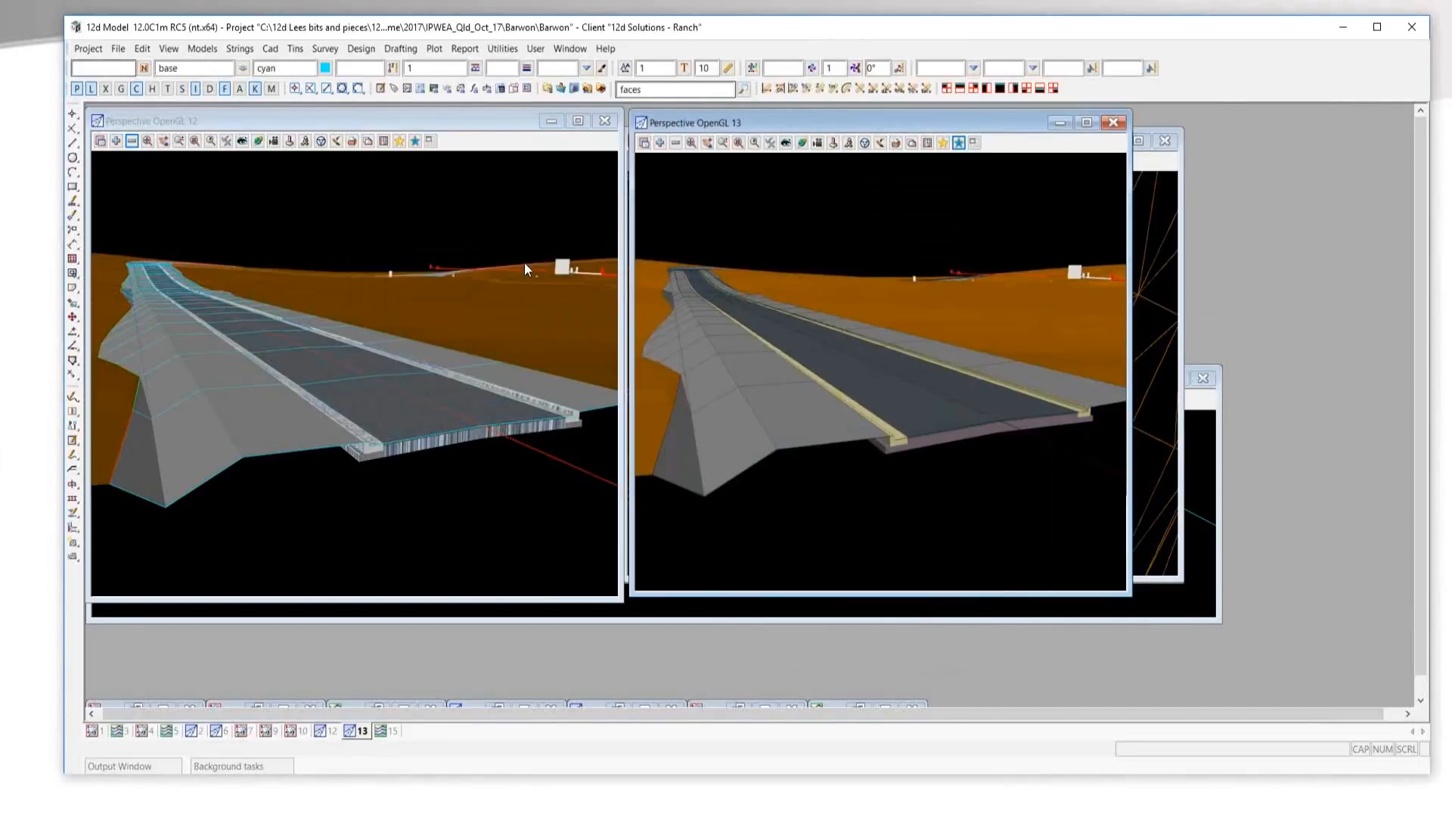
Open the BIM import IFC properties tool and pick the brown ground trimesh in view 13.
left_click(117, 50)
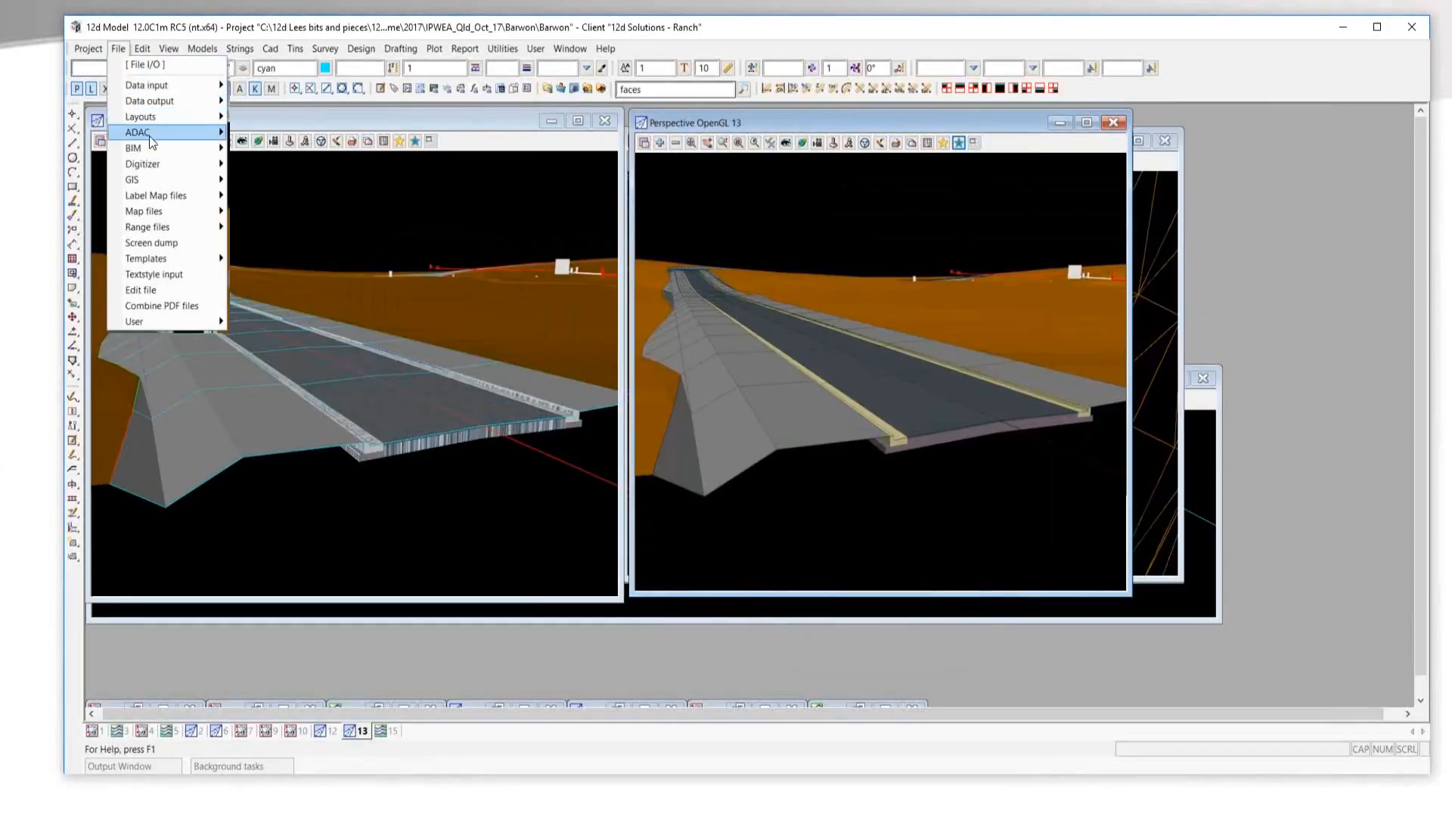
mouse_move(151, 148)
mouse_move(280, 172)
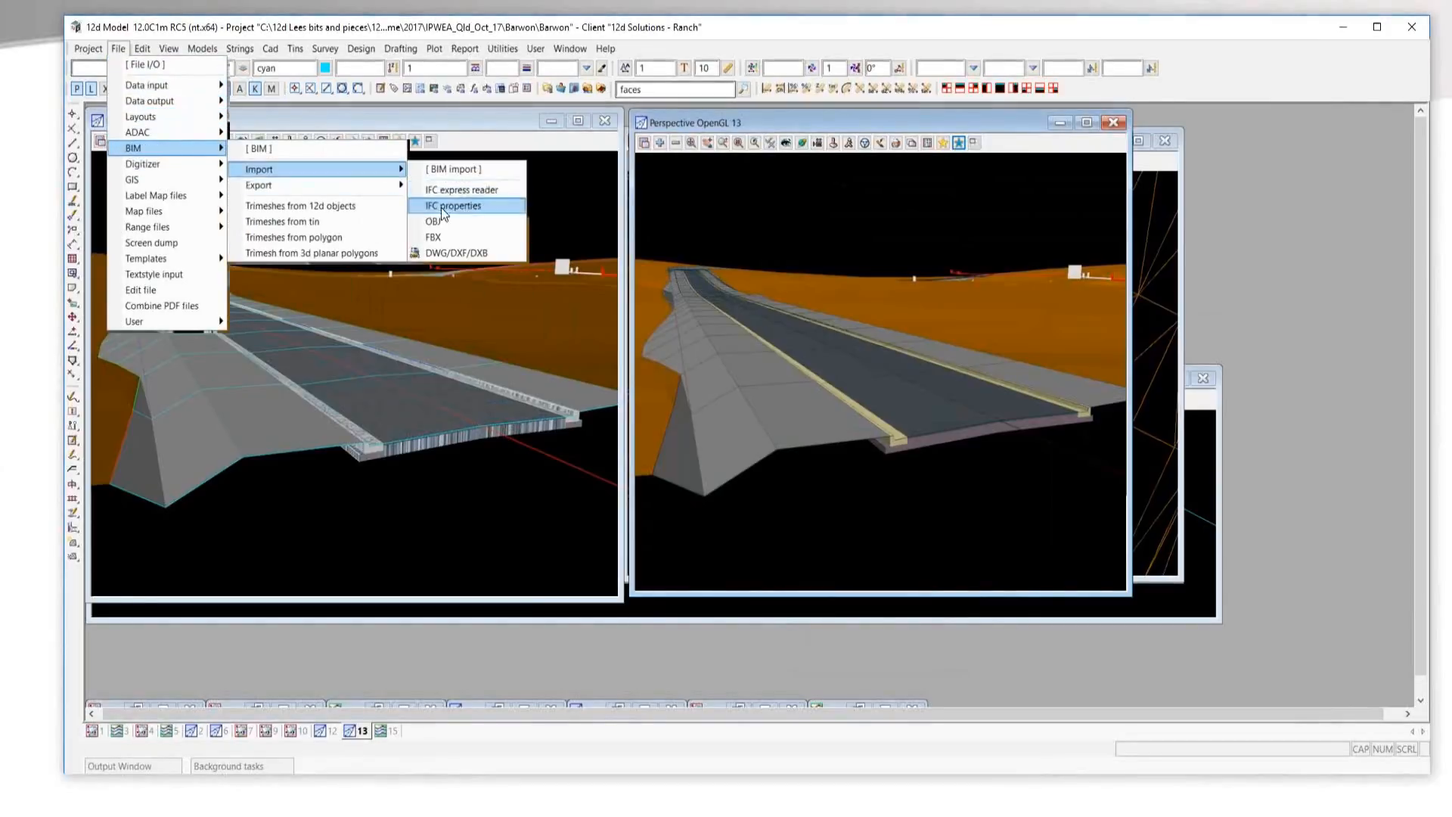
left_click(444, 207)
left_click_drag(512, 226, 265, 202)
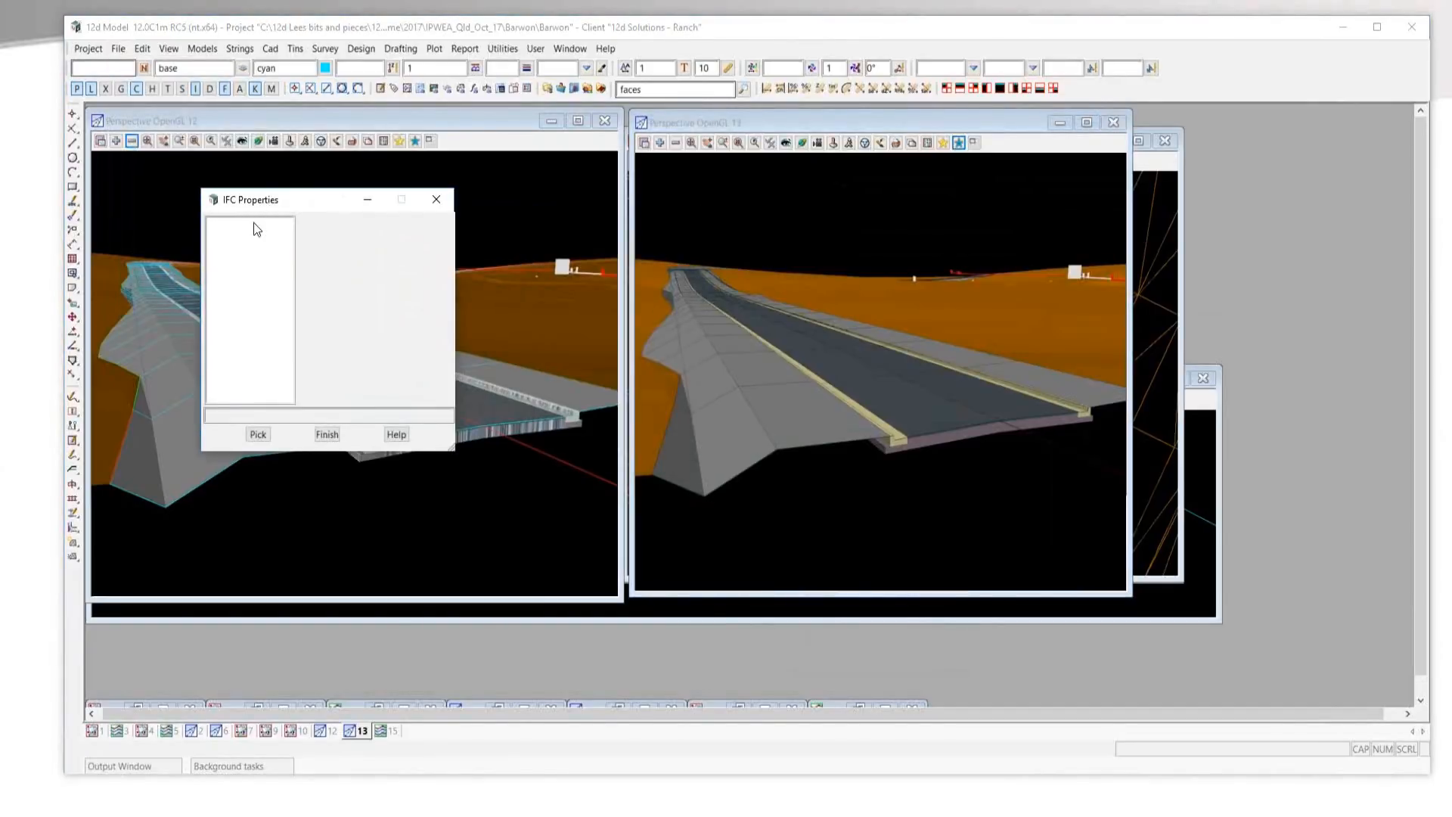
left_click(257, 433)
left_click(647, 422)
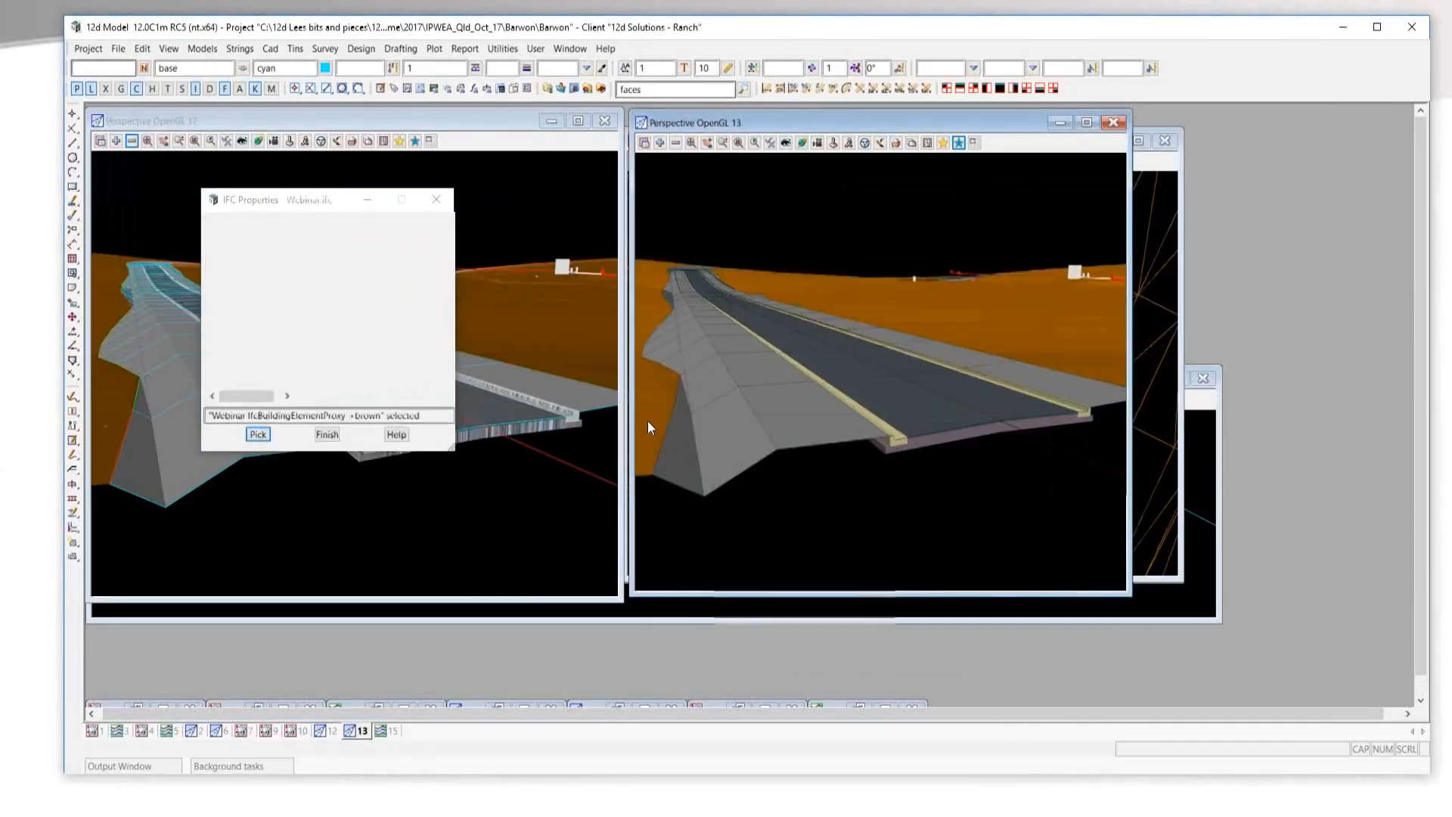
Enlarge the IFC Properties window and examine the brown element's IFC properties, keeping the road in view 13 uncovered.
left_click_drag(549, 458, 764, 628)
left_click_drag(301, 403, 386, 417)
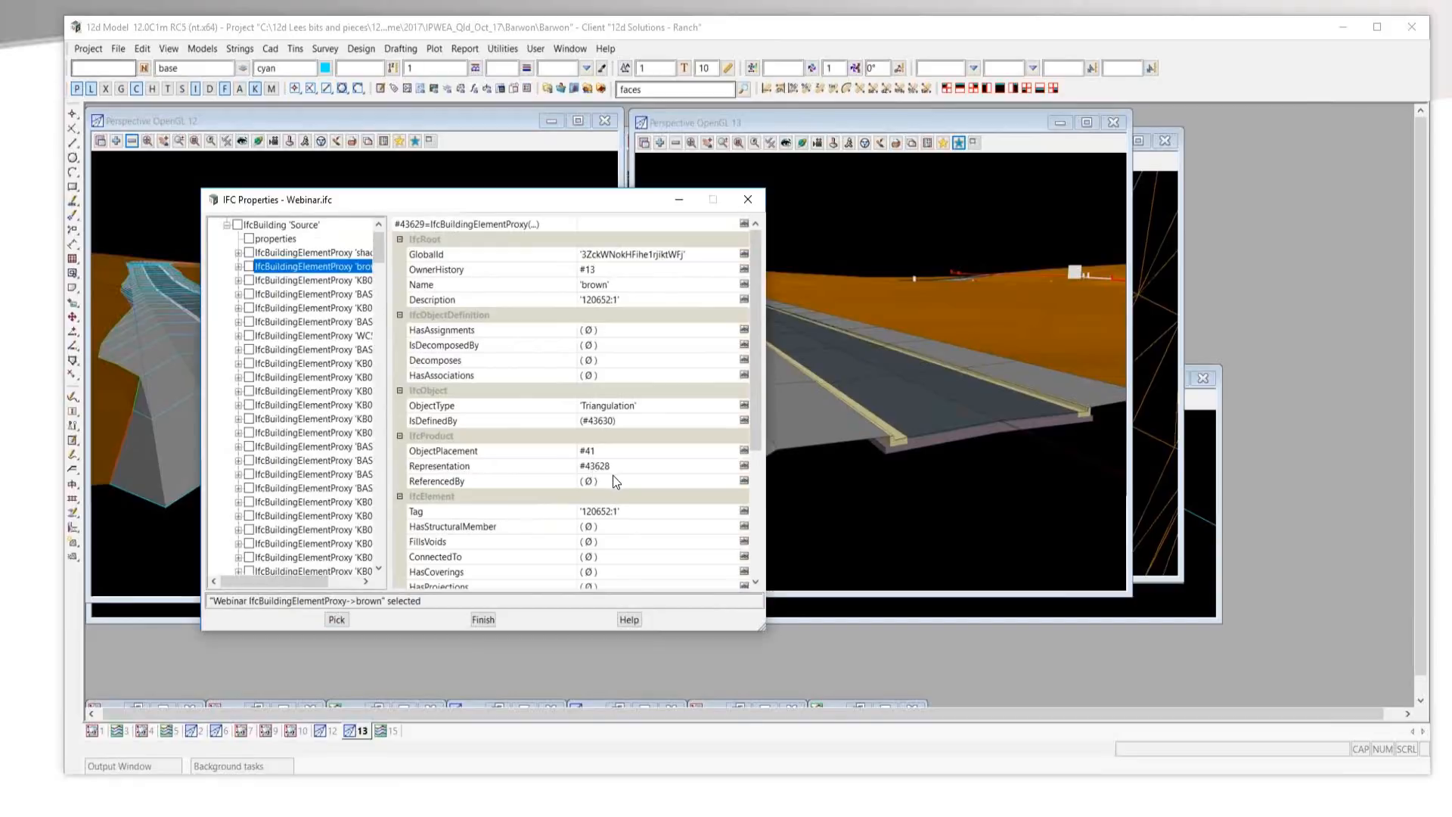
left_click_drag(380, 202, 457, 217)
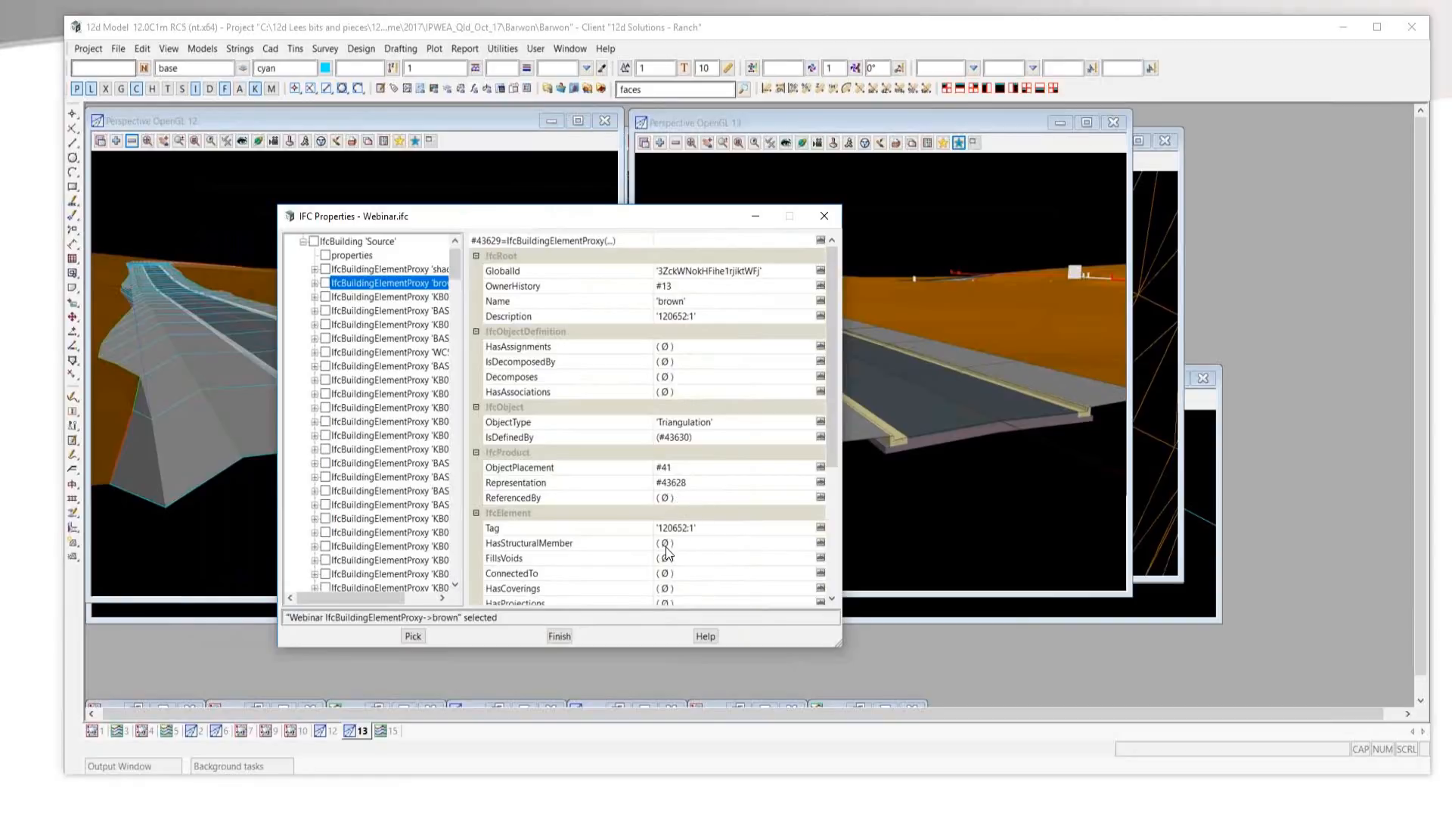
scroll(629, 563, "down", 1)
scroll(630, 564, "down", 2)
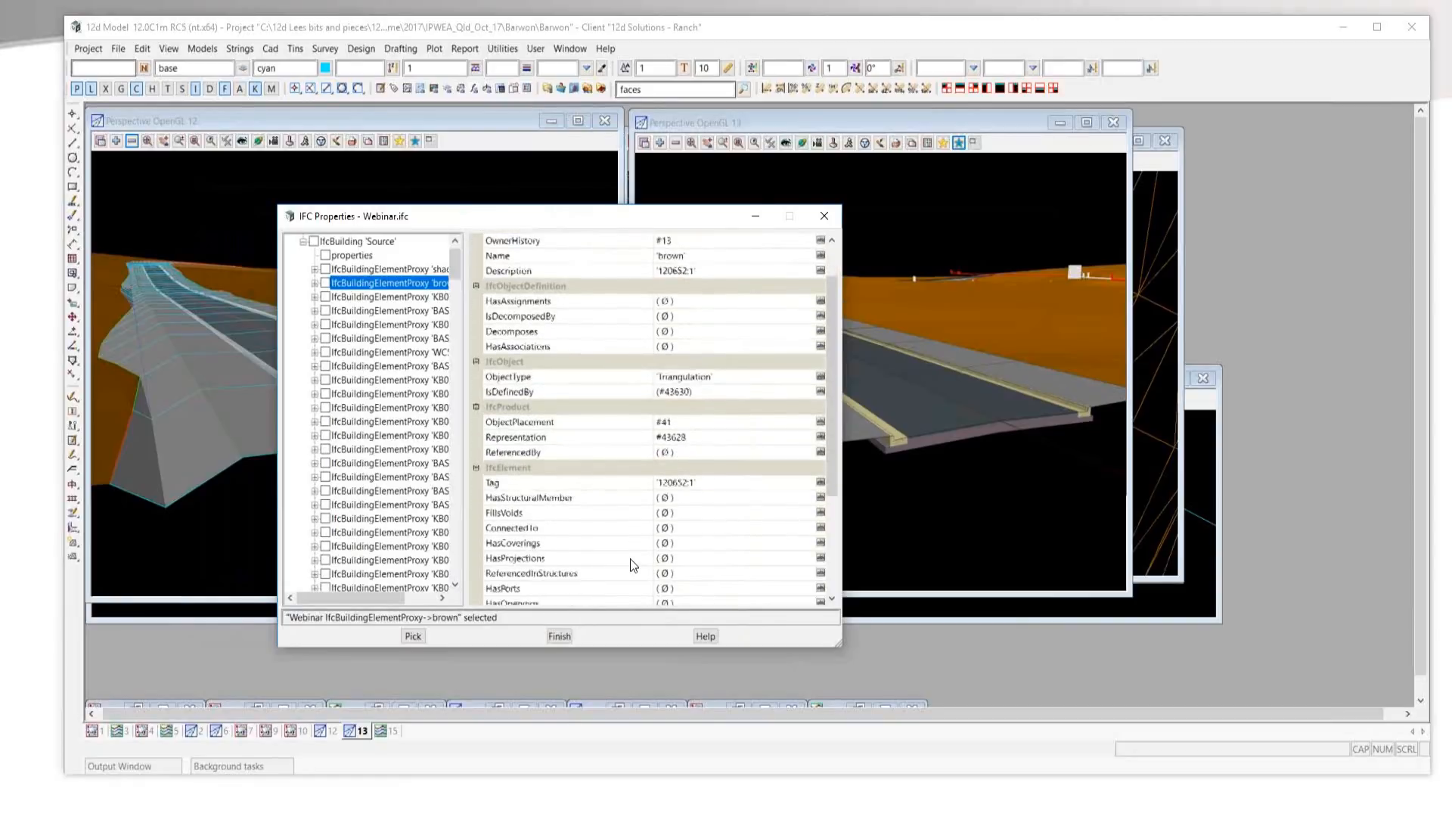
scroll(630, 558, "up", 2)
left_click_drag(451, 219, 251, 256)
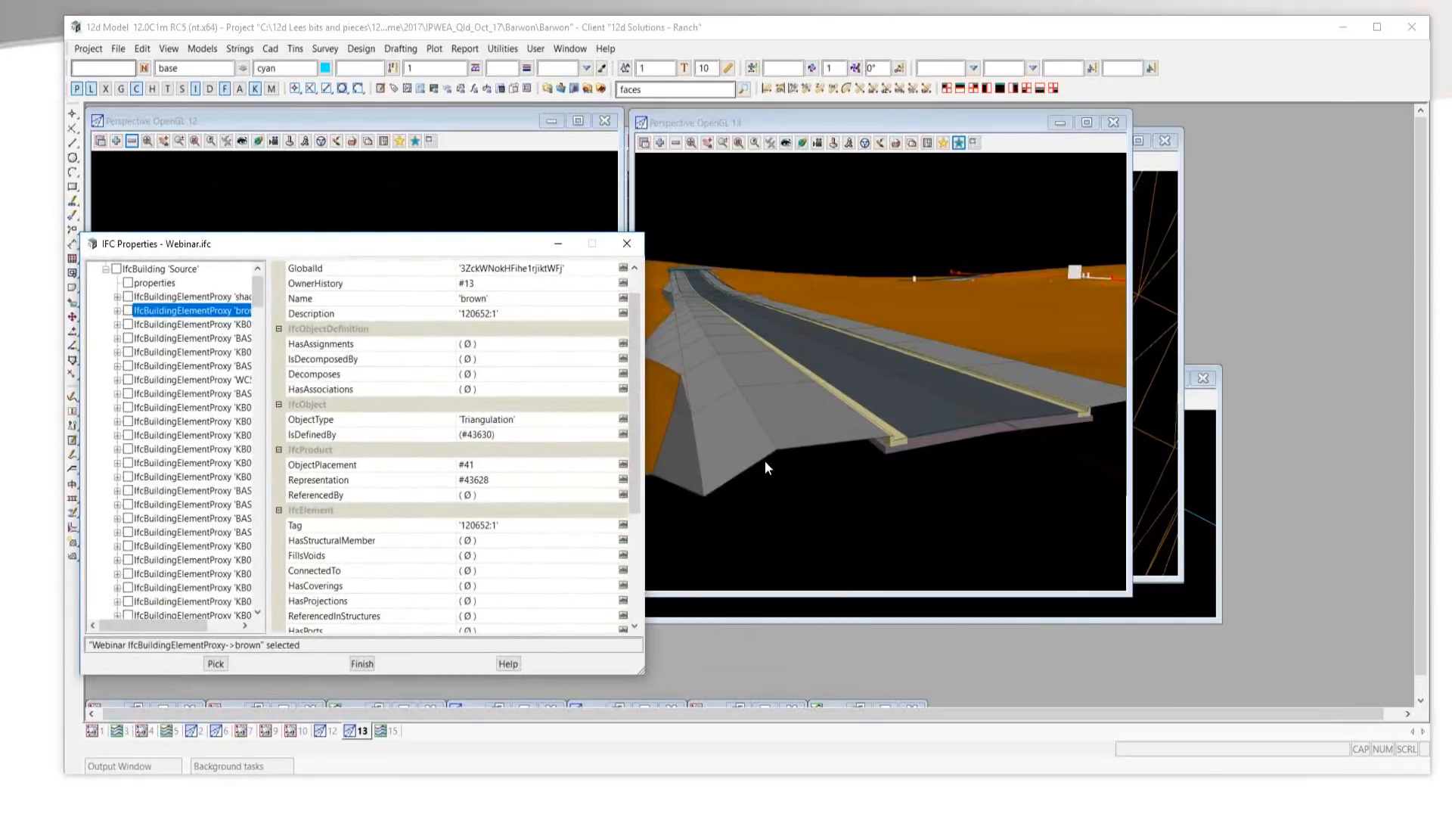
Open the string attributes editor beside the IFC properties and load the attributes of the brown ground trimesh.
right_click(764, 461)
left_click(788, 519)
left_click_drag(806, 474, 1058, 279)
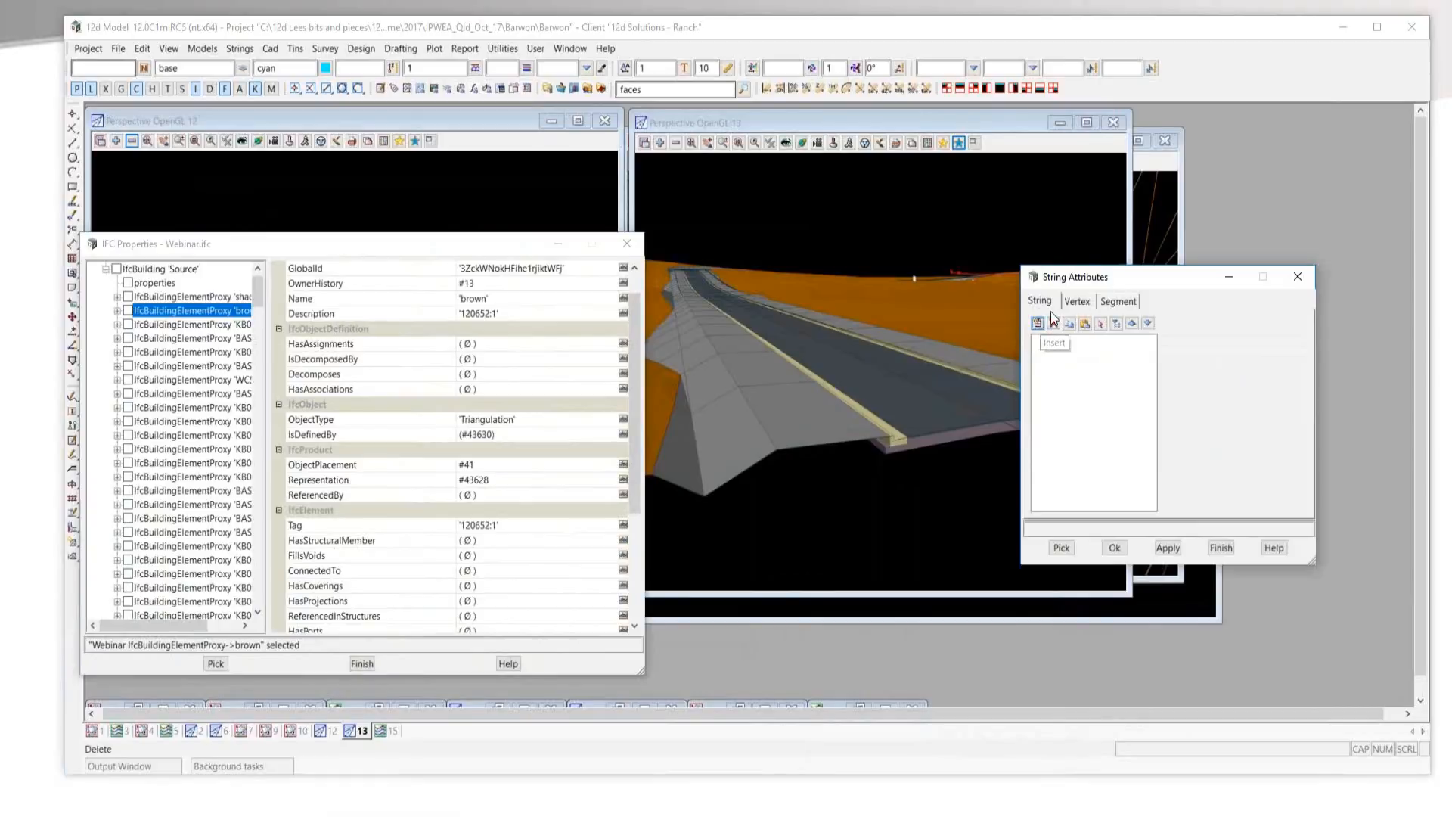
left_click(1059, 545)
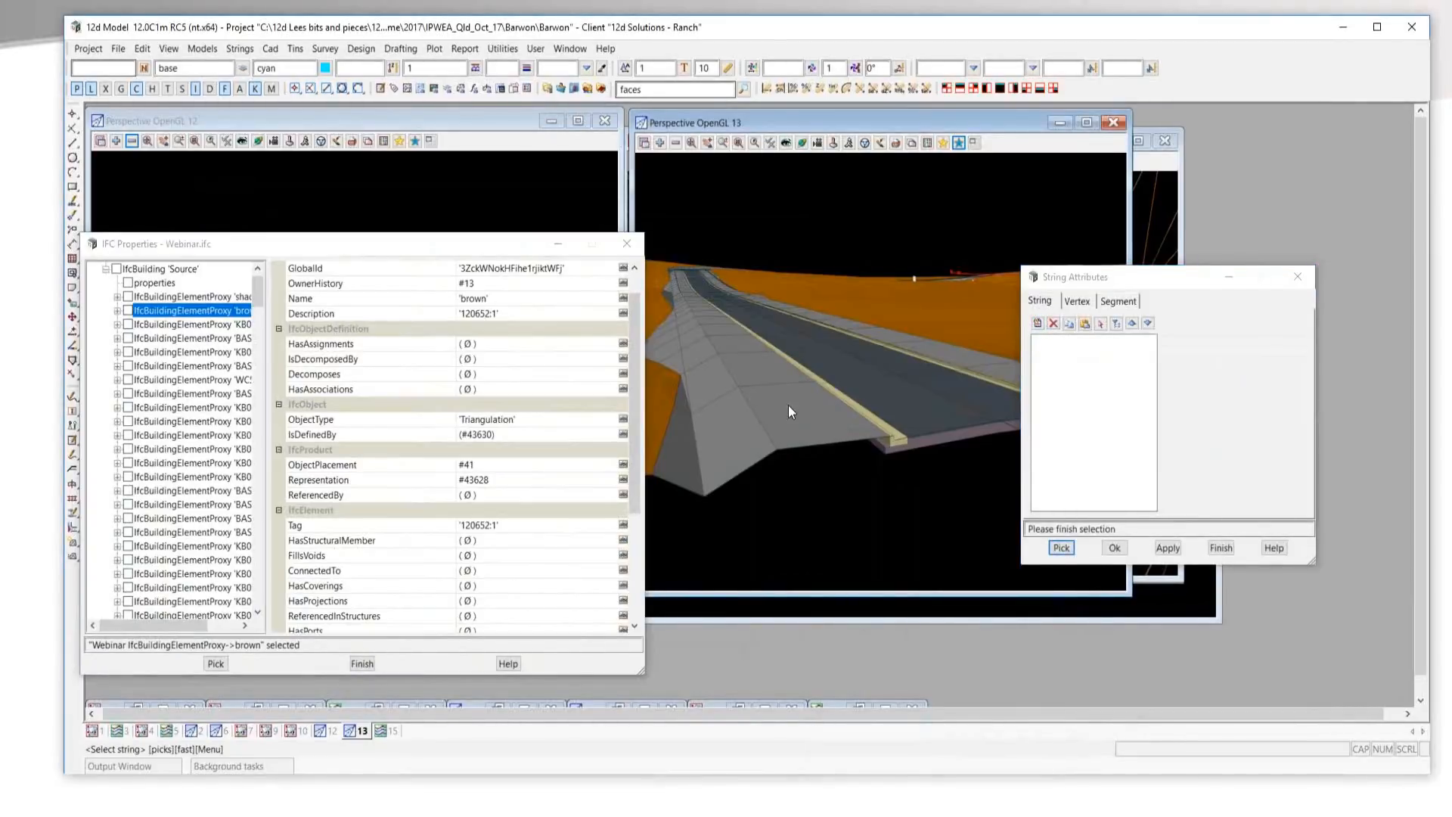
left_click(658, 406)
middle_click(658, 406)
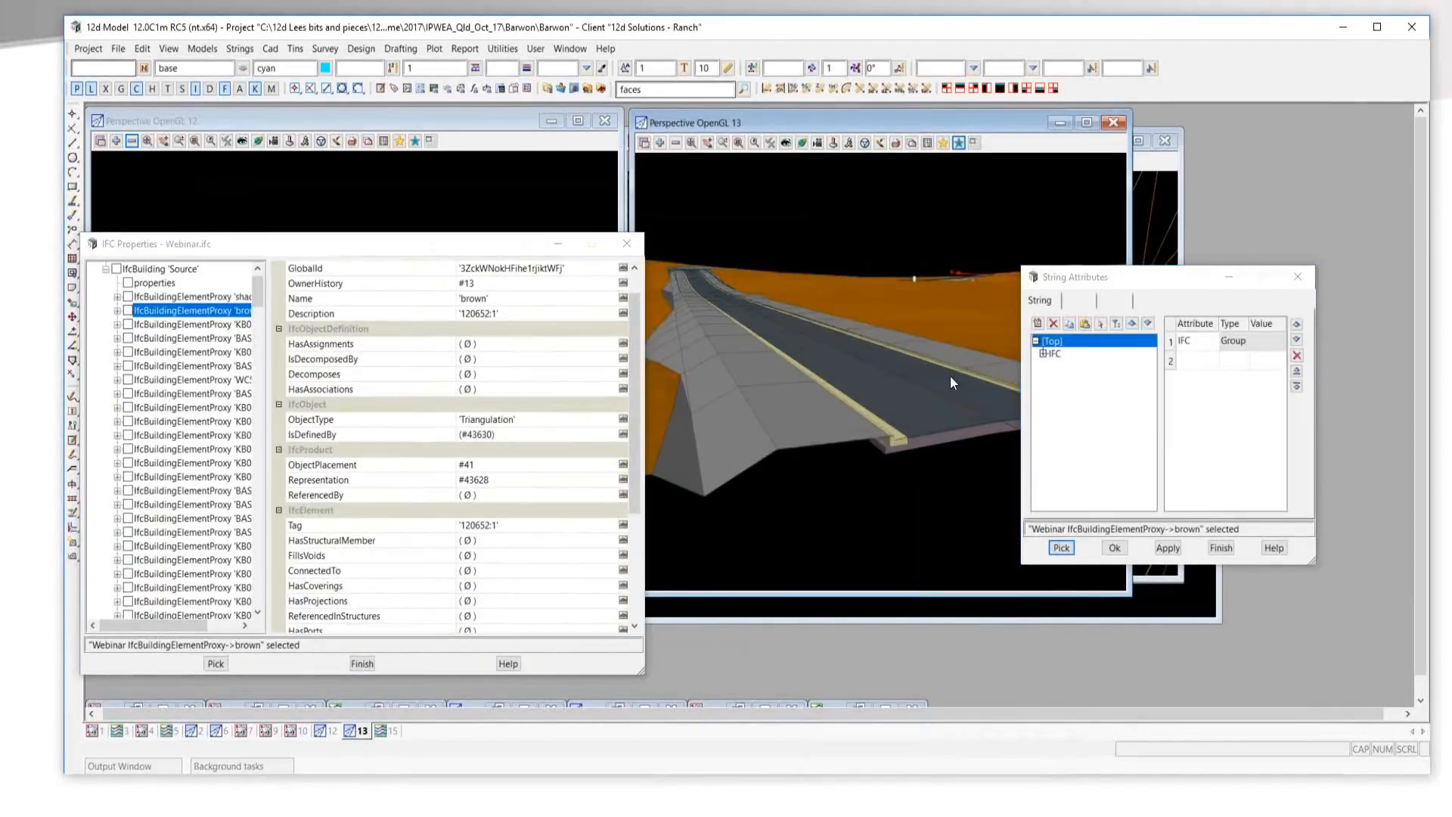
Expand the IFC attribute group down to Properties and 12d Model, and view the 12d Model attributes.
left_click(1044, 354)
left_click(1051, 365)
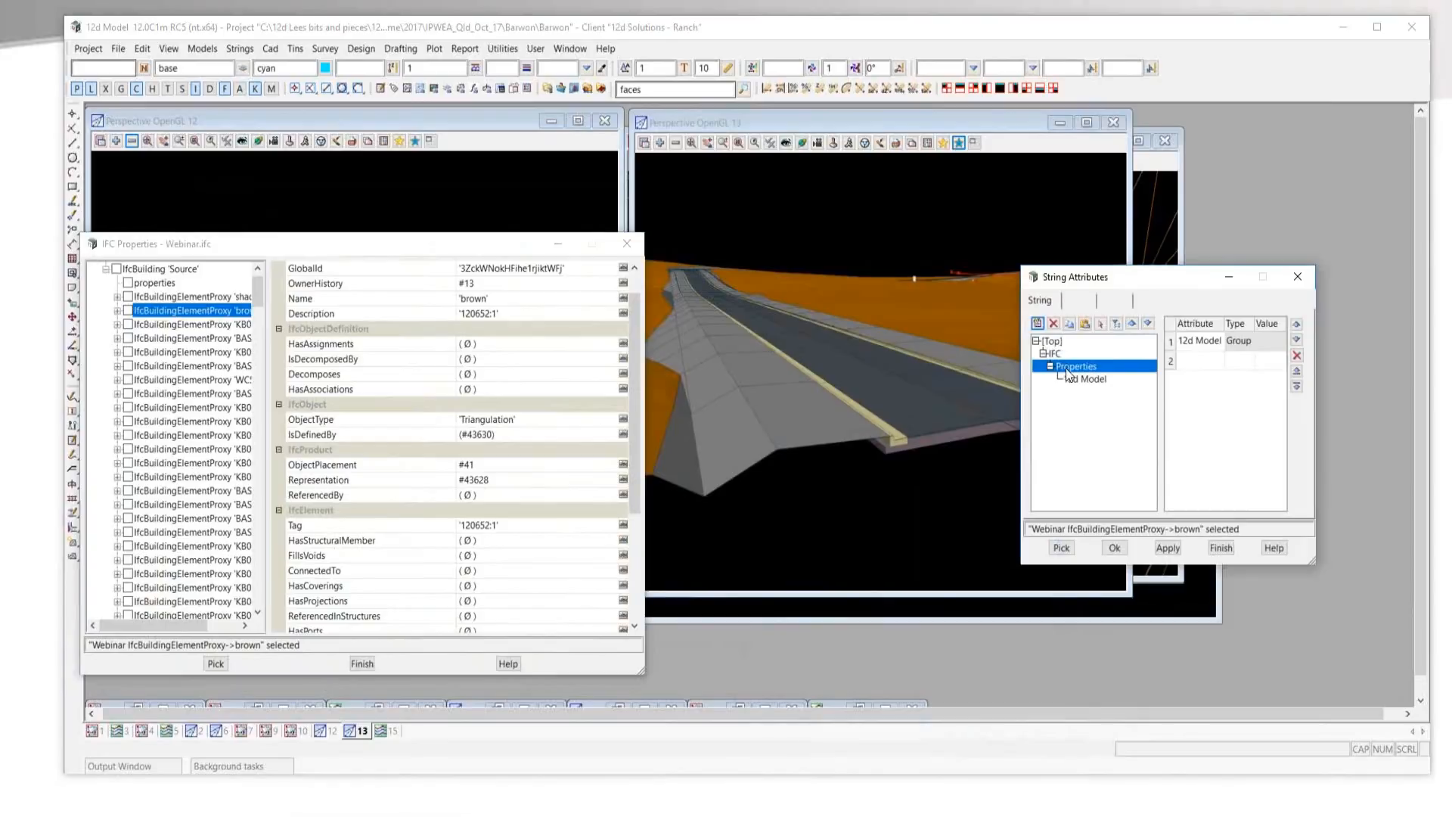
left_click(1078, 379)
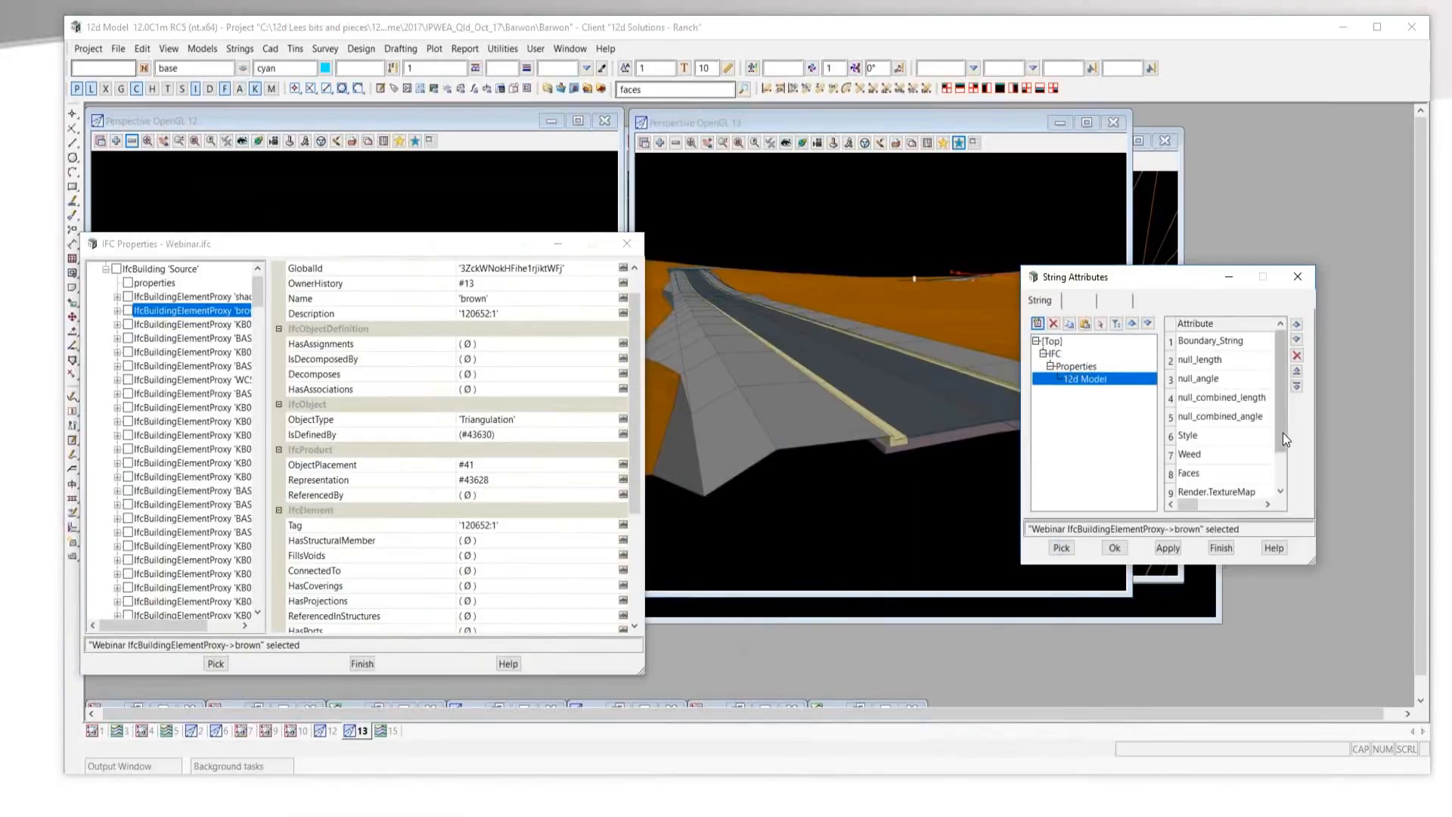
mouse_move(1279, 437)
left_mouse_down()
mouse_move(1280, 511)
mouse_move(1277, 428)
left_mouse_up()
Widen the String Attributes window and examine the attributes and values stored in the IFC group.
left_click(1056, 354)
left_click_drag(1109, 277, 913, 274)
left_click_drag(1120, 431, 1348, 430)
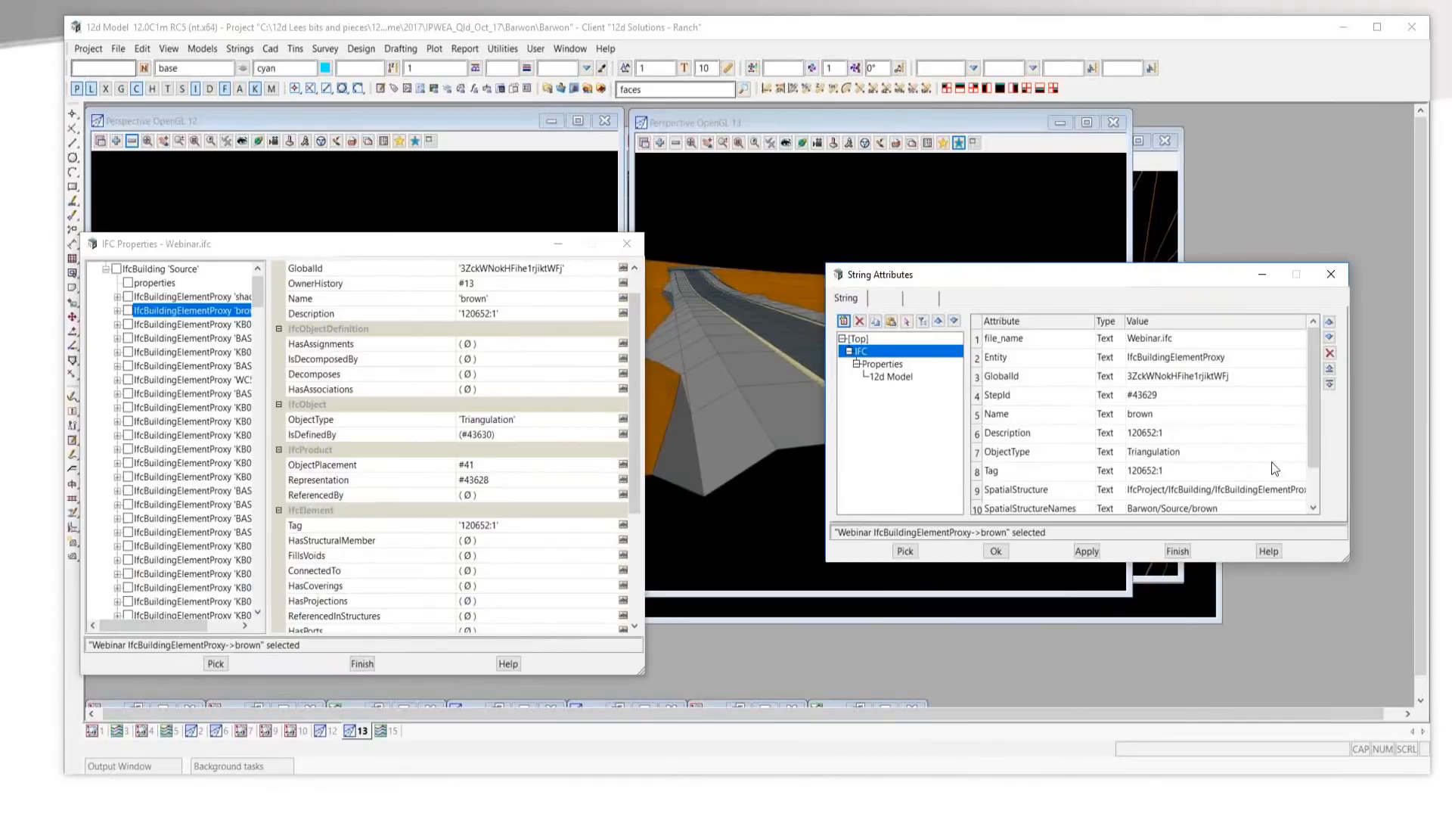
left_click(1318, 498)
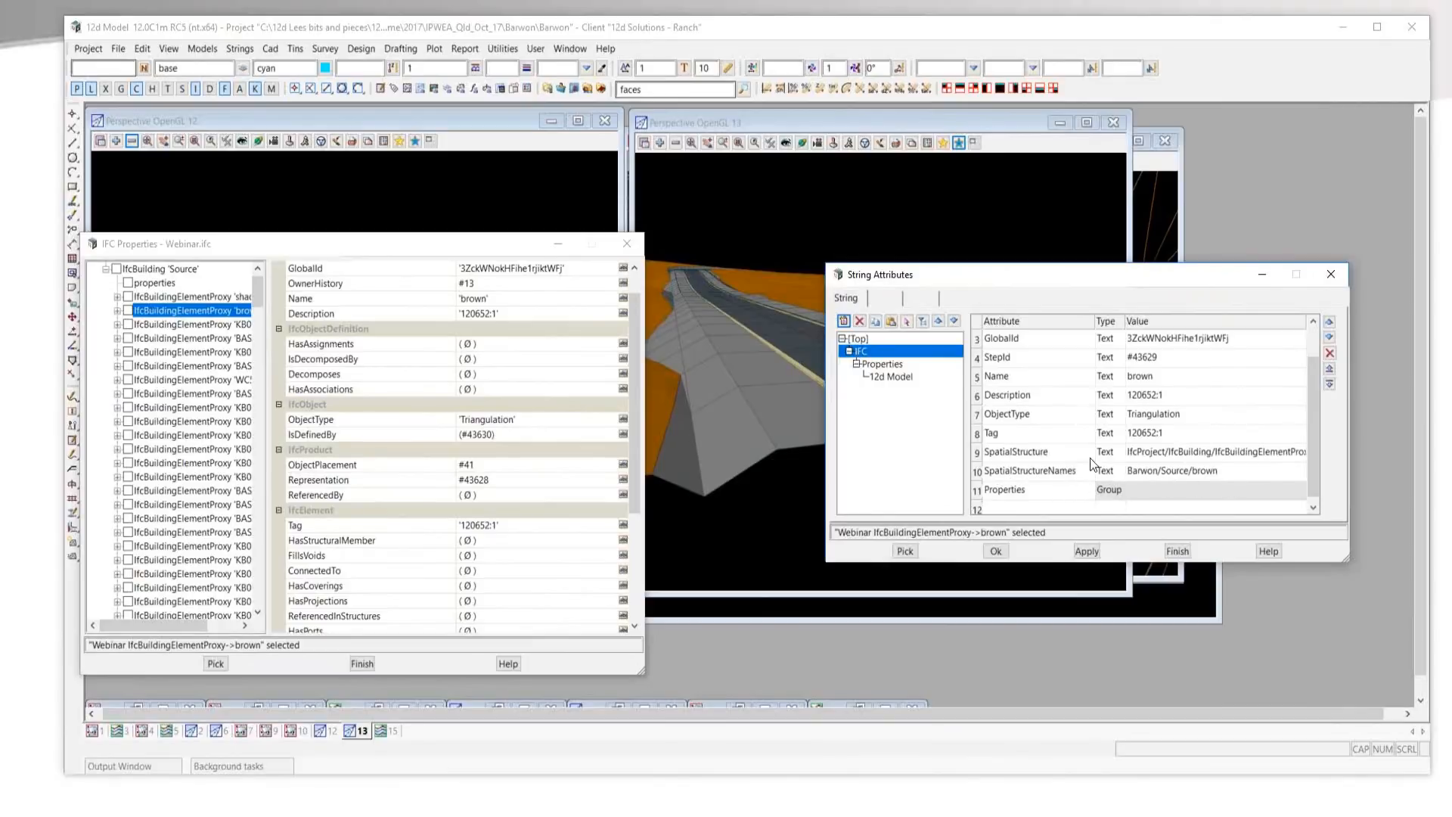
scroll(1091, 463, "up", 1)
scroll(1091, 463, "up", 1)
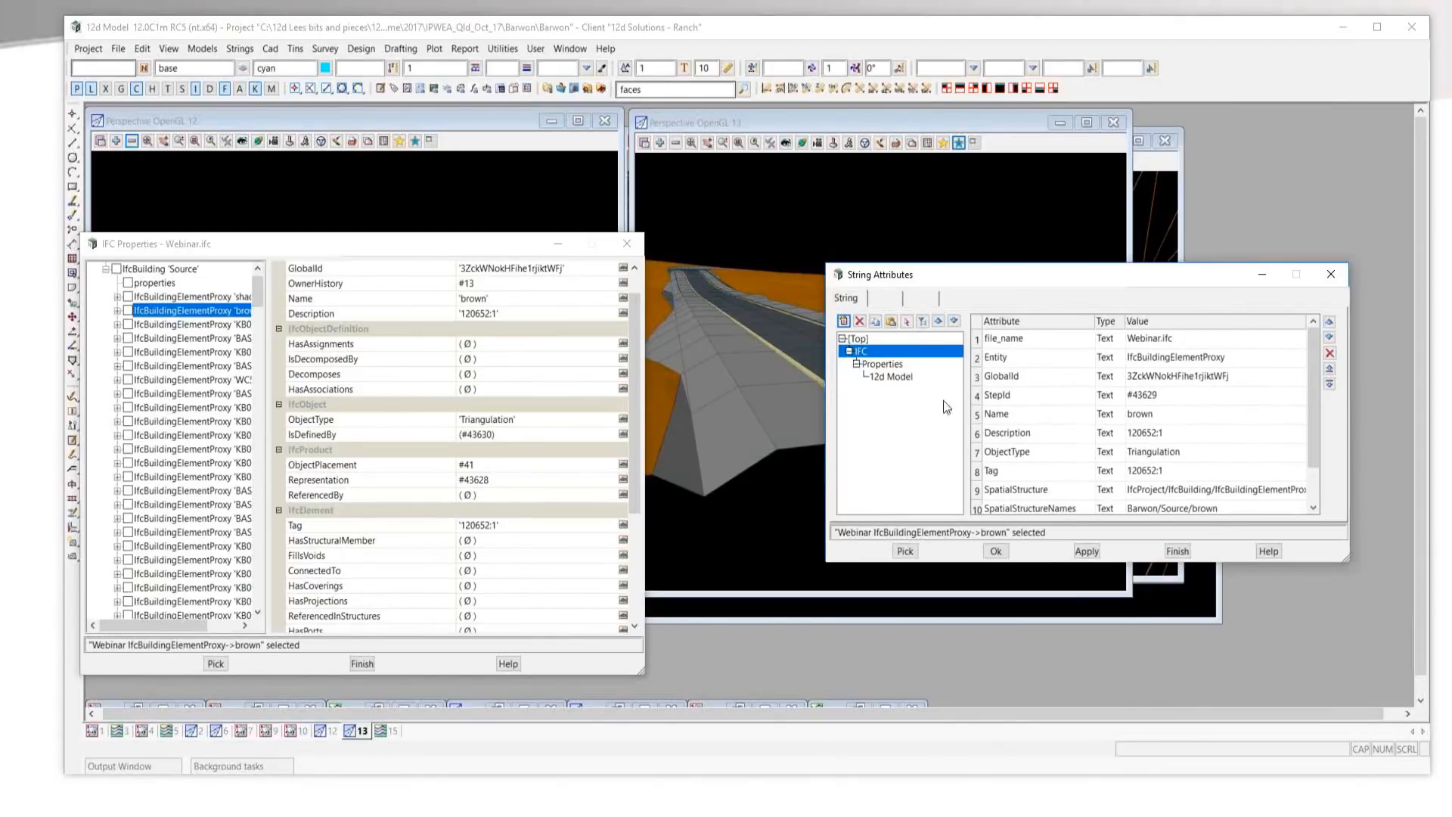
Examine the values in the trimesh's 12d Model attribute group, and close the String Attributes and IFC Properties windows.
left_click(887, 377)
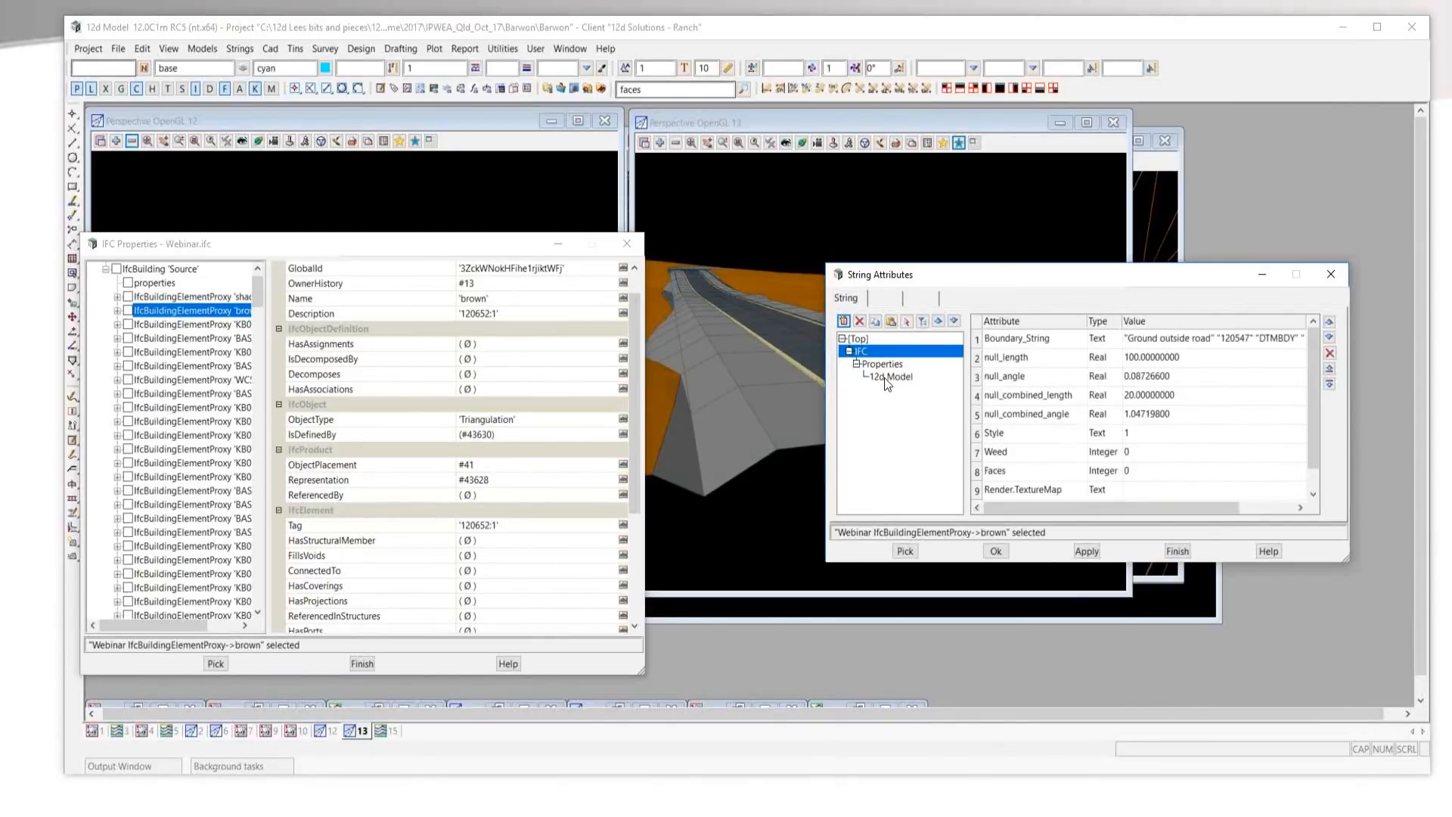
scroll(1113, 453, "down", 2)
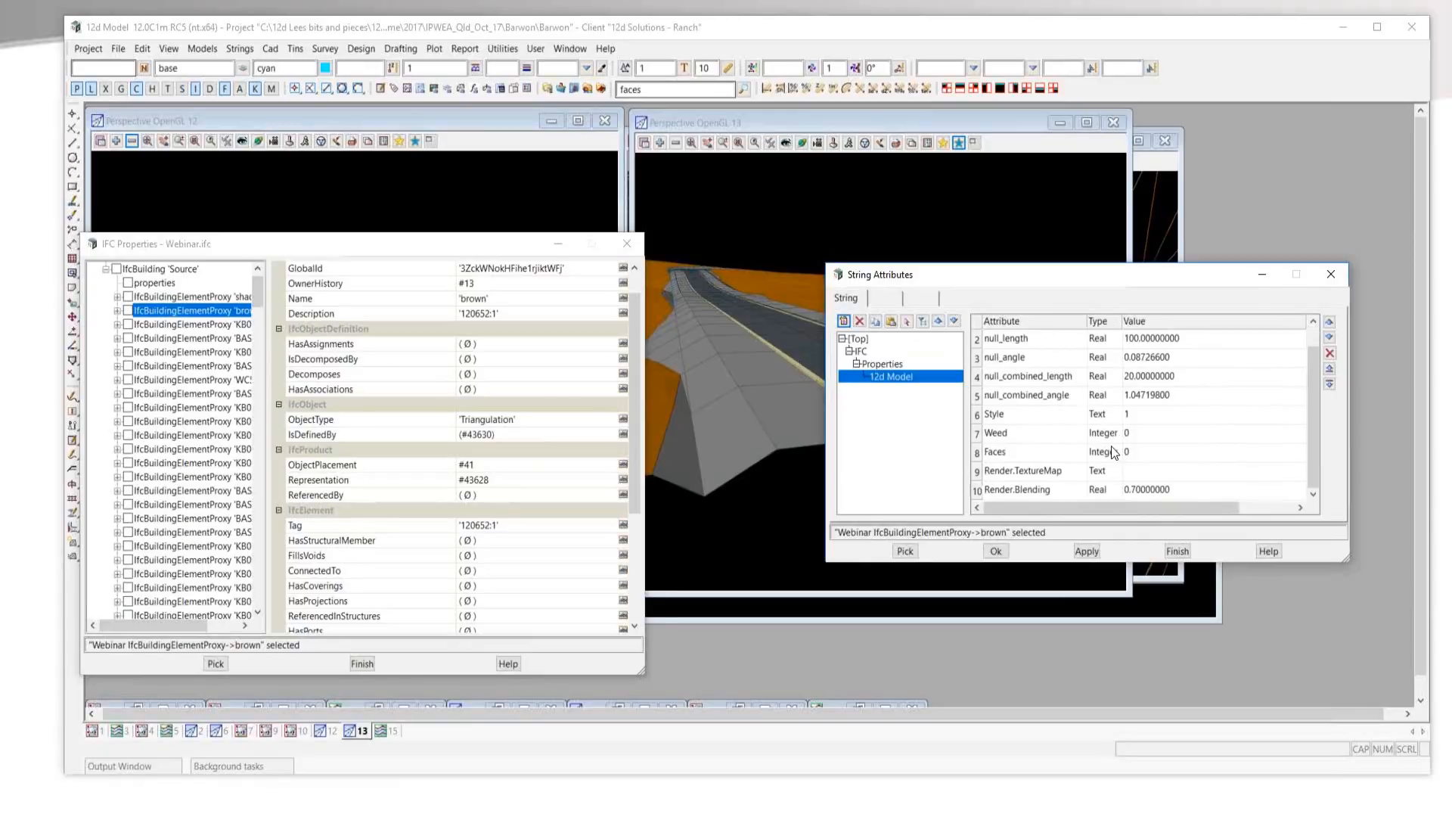
scroll(1068, 423, "up", 2)
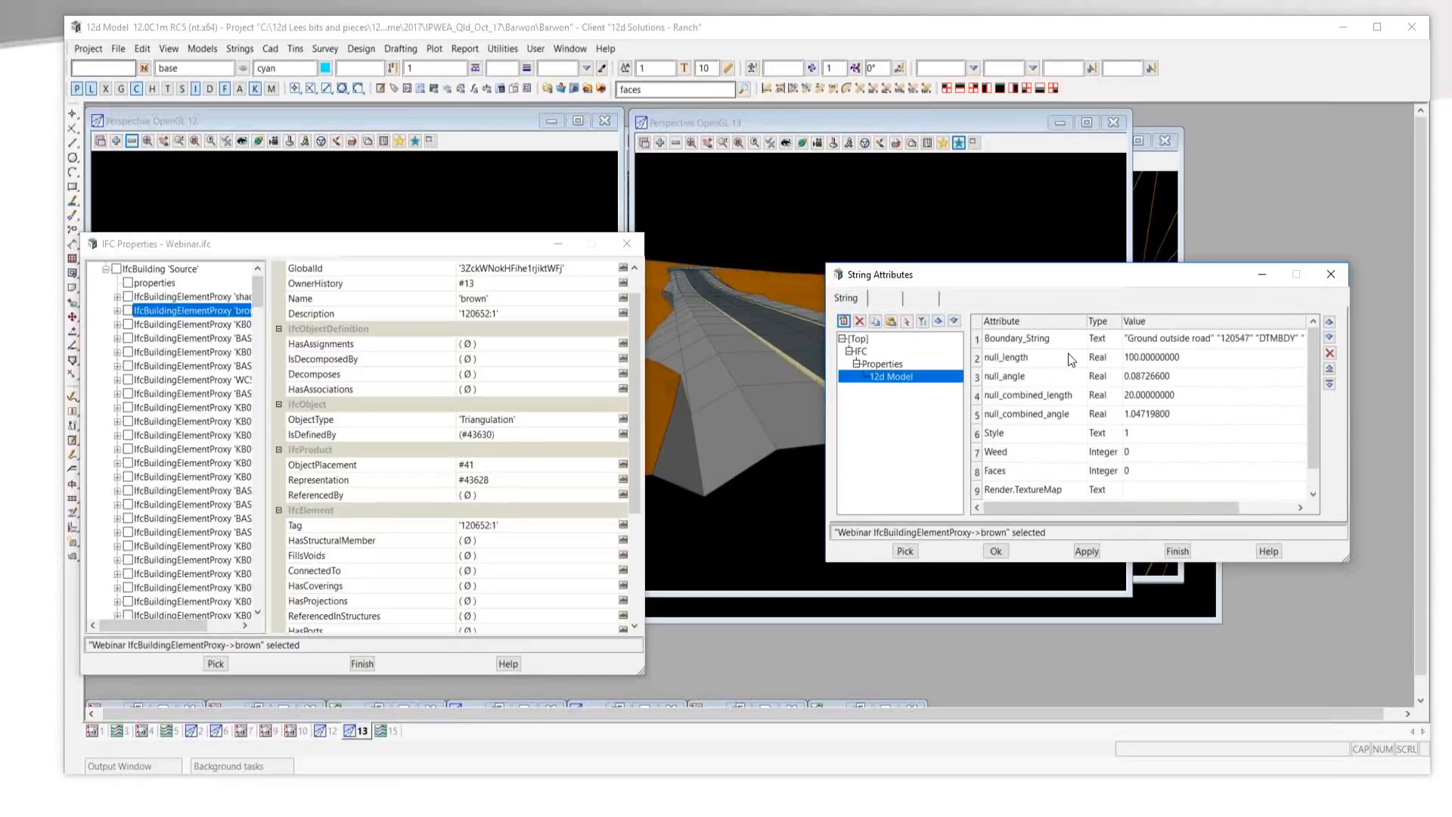
scroll(1075, 348, "down", 1)
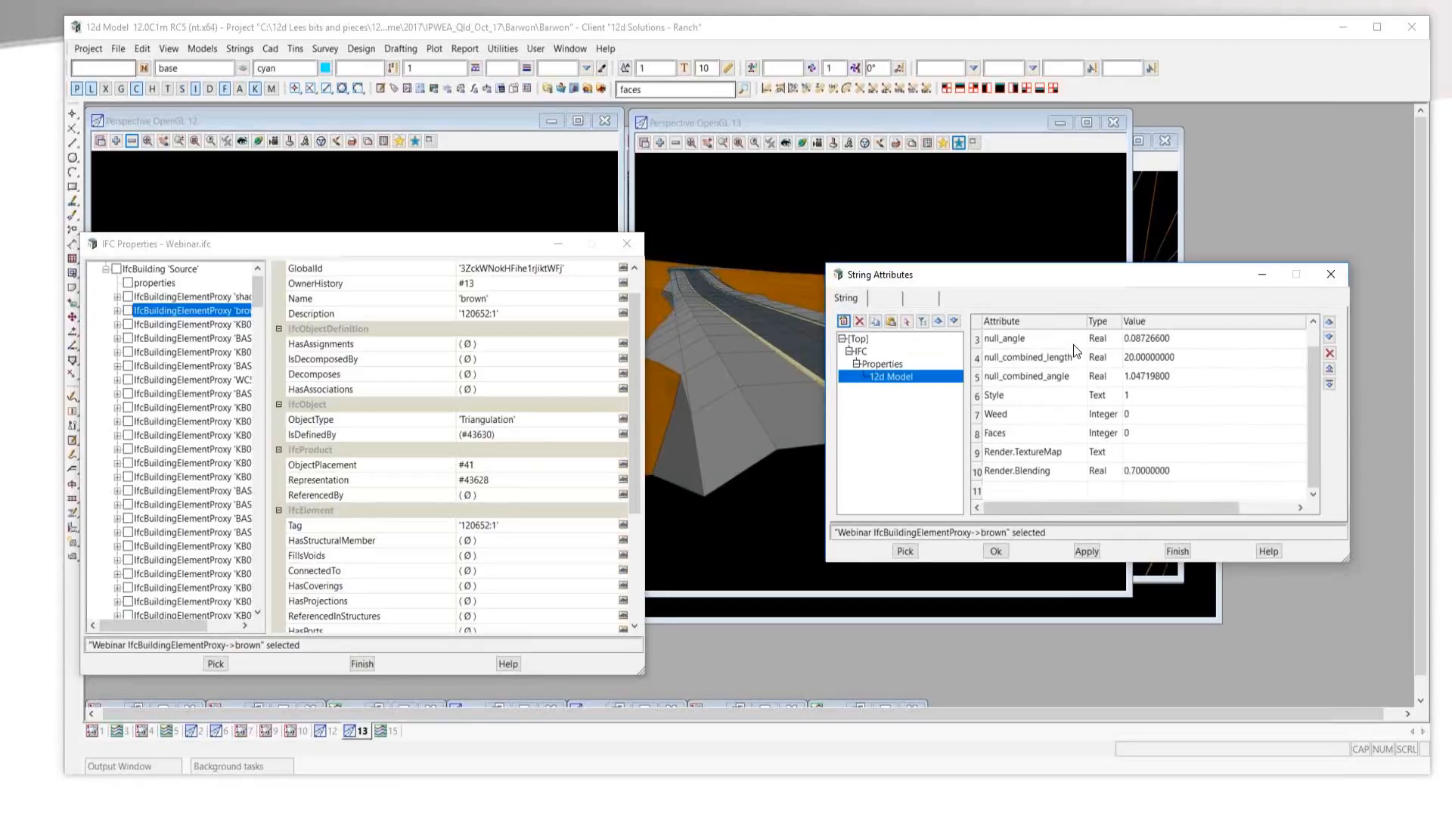
scroll(1091, 463, "up", 1)
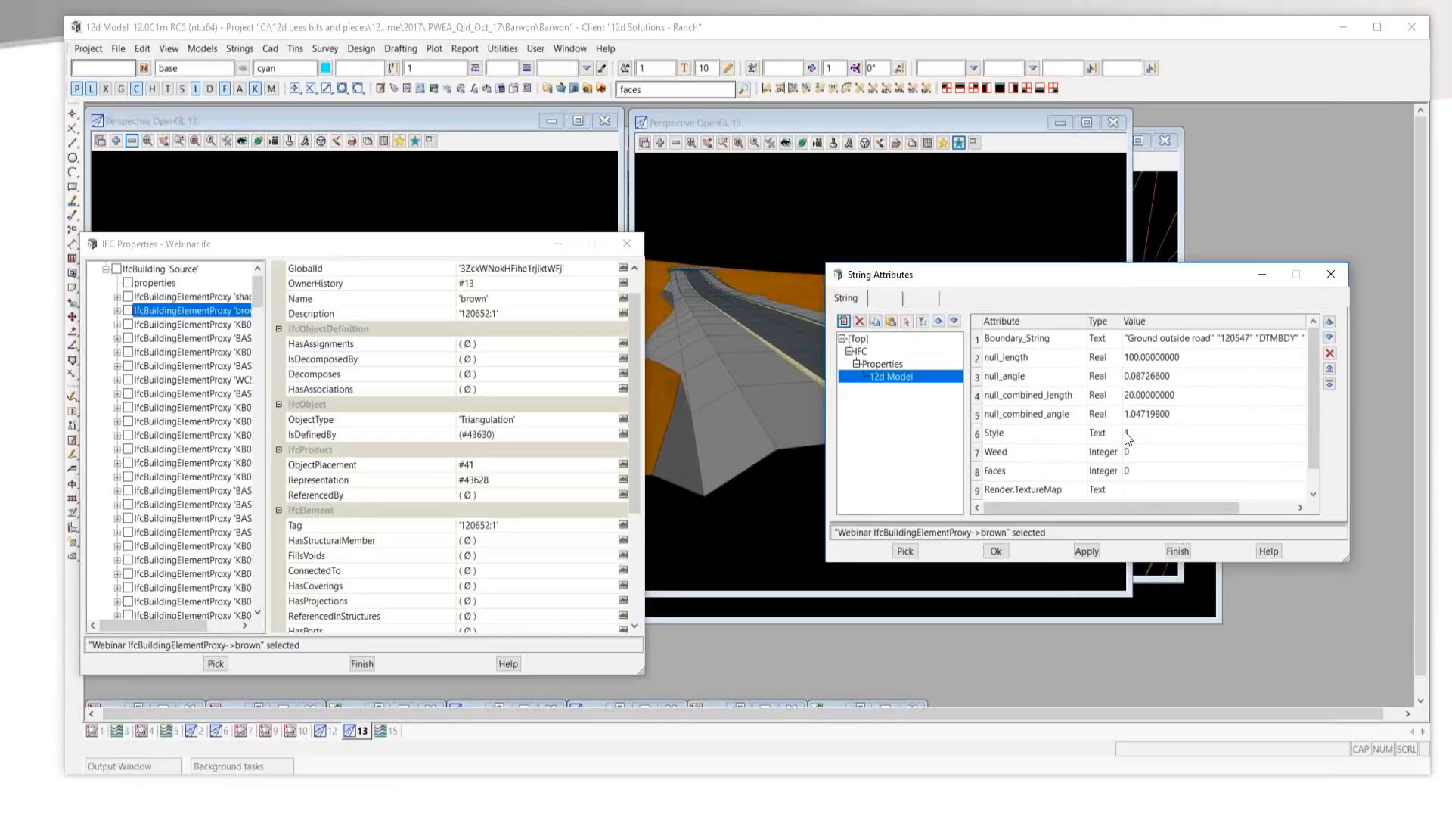
left_click_drag(1311, 444, 1313, 471)
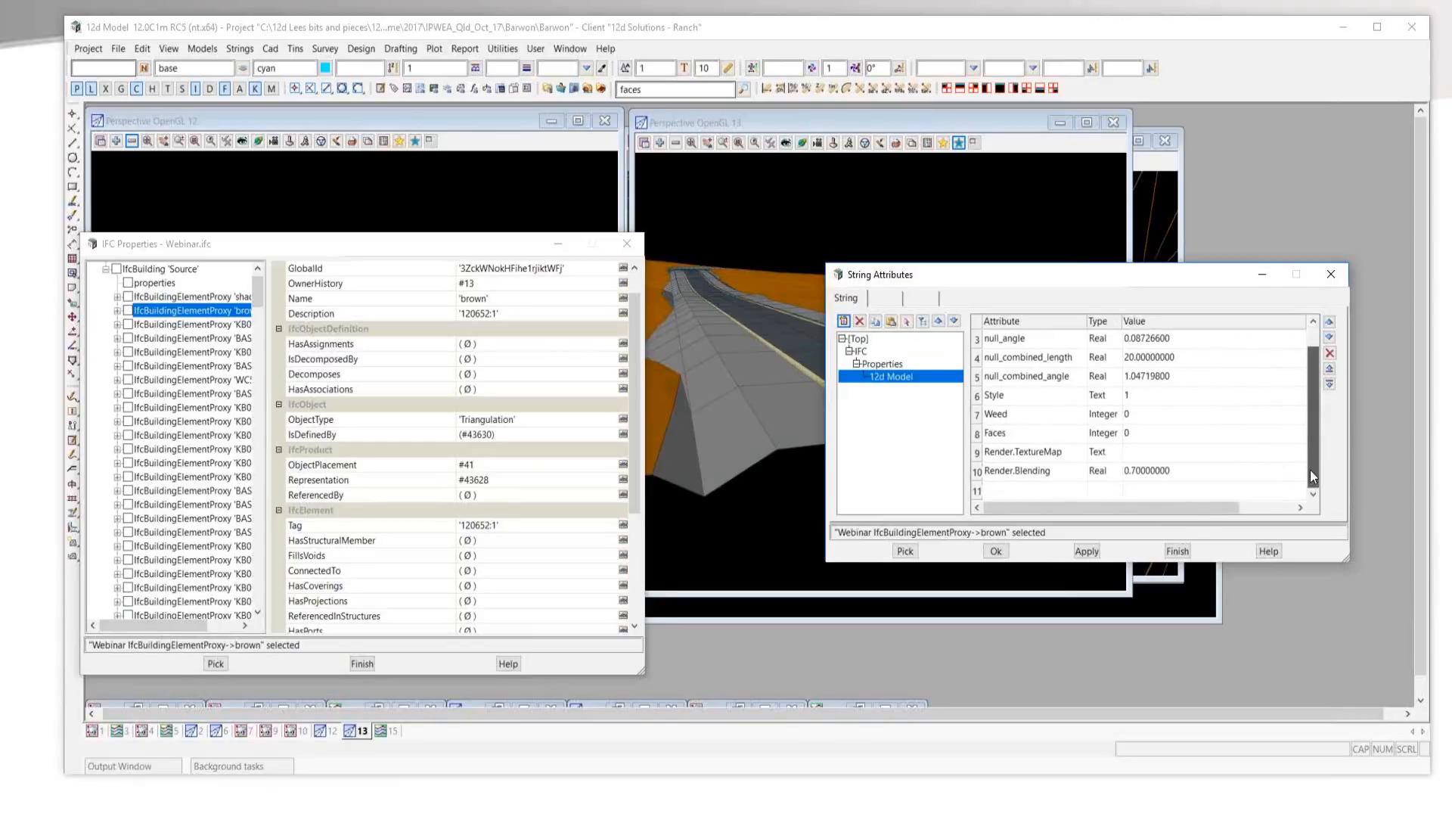
left_click(1332, 278)
left_click_drag(366, 245, 407, 239)
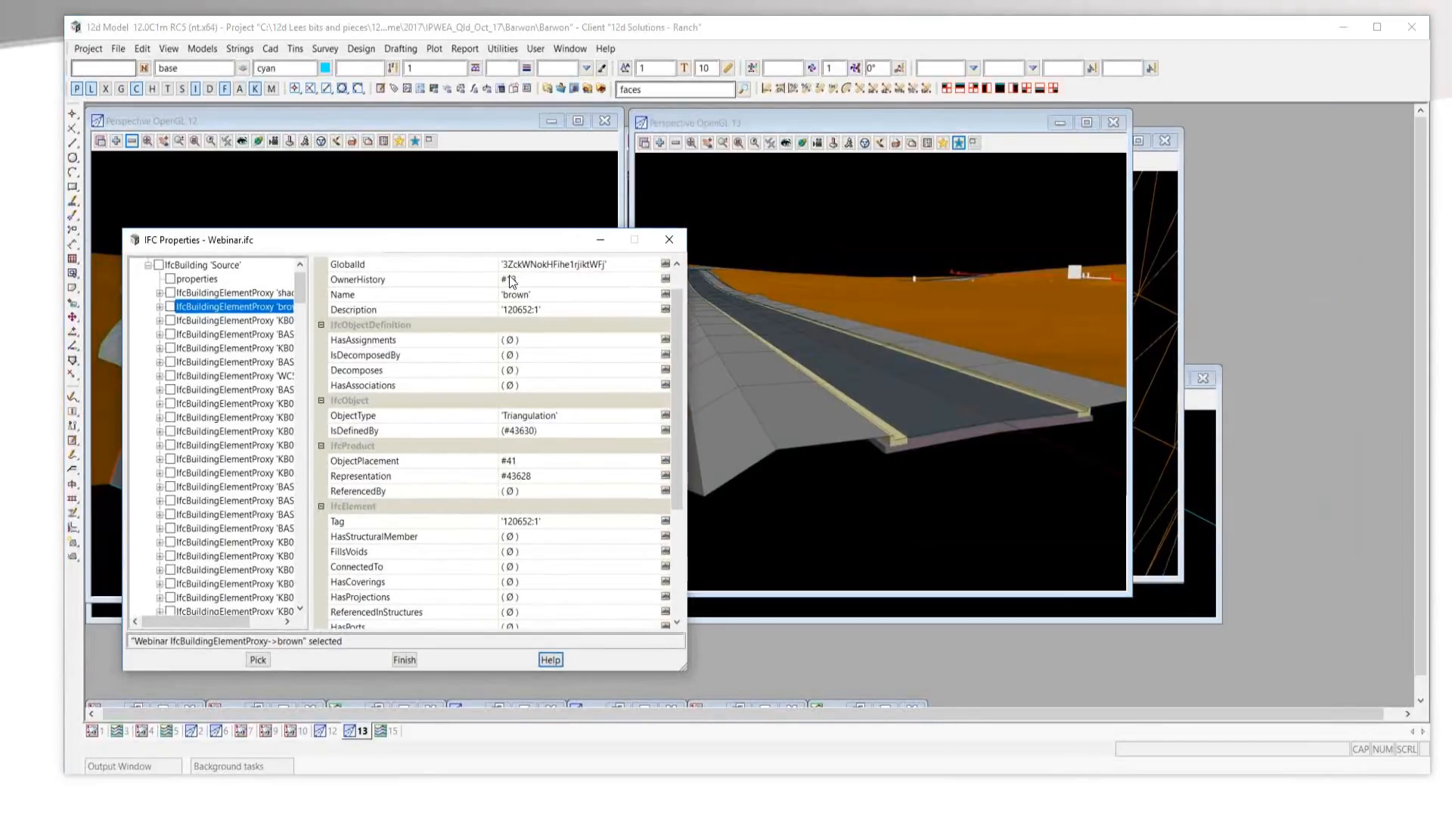
left_click(669, 240)
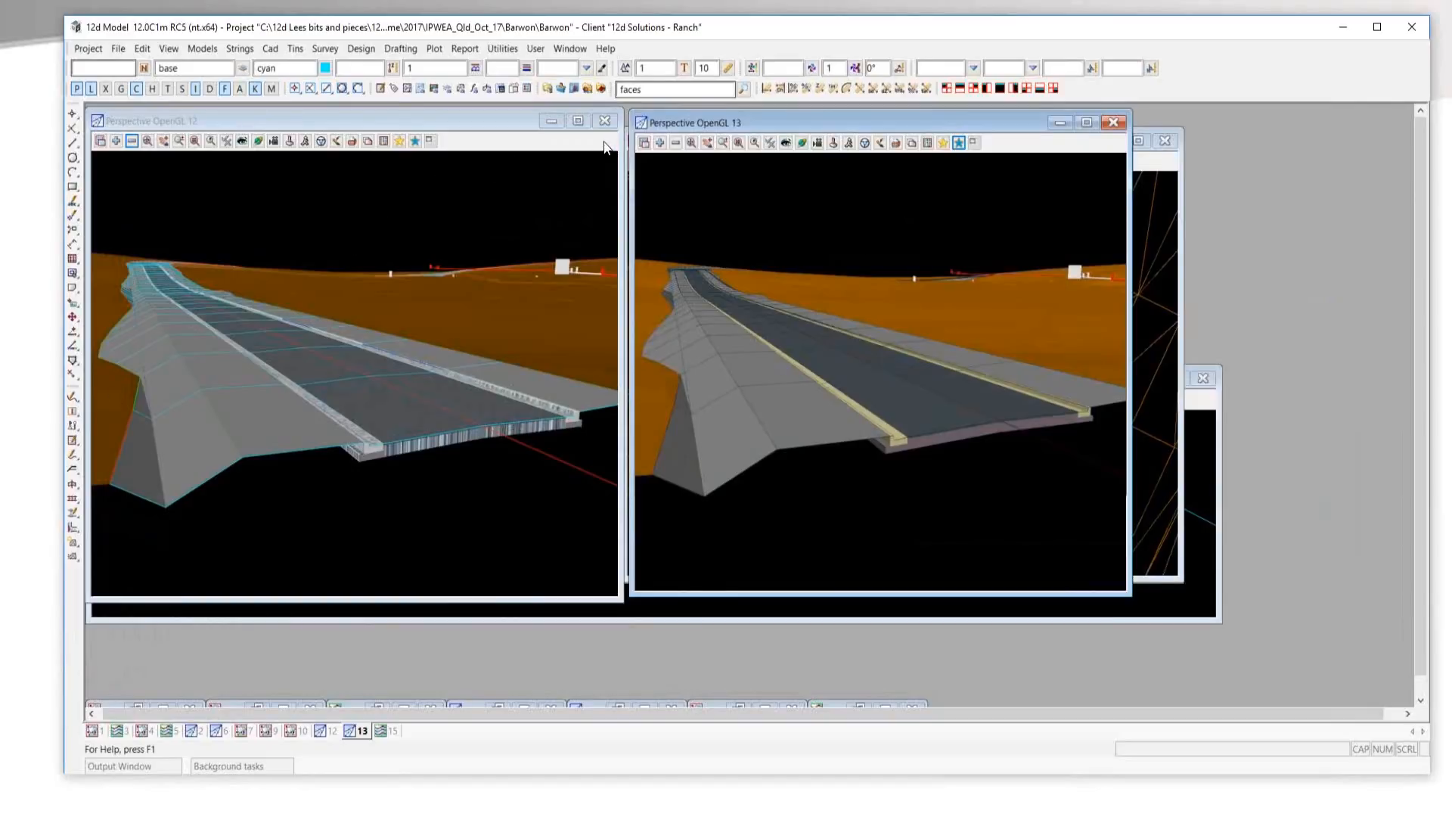
Open Webinar.ifc from the Barwon project folder in Solibri Model Viewer and show the Webinar model in an enlarged window.
left_click(547, 89)
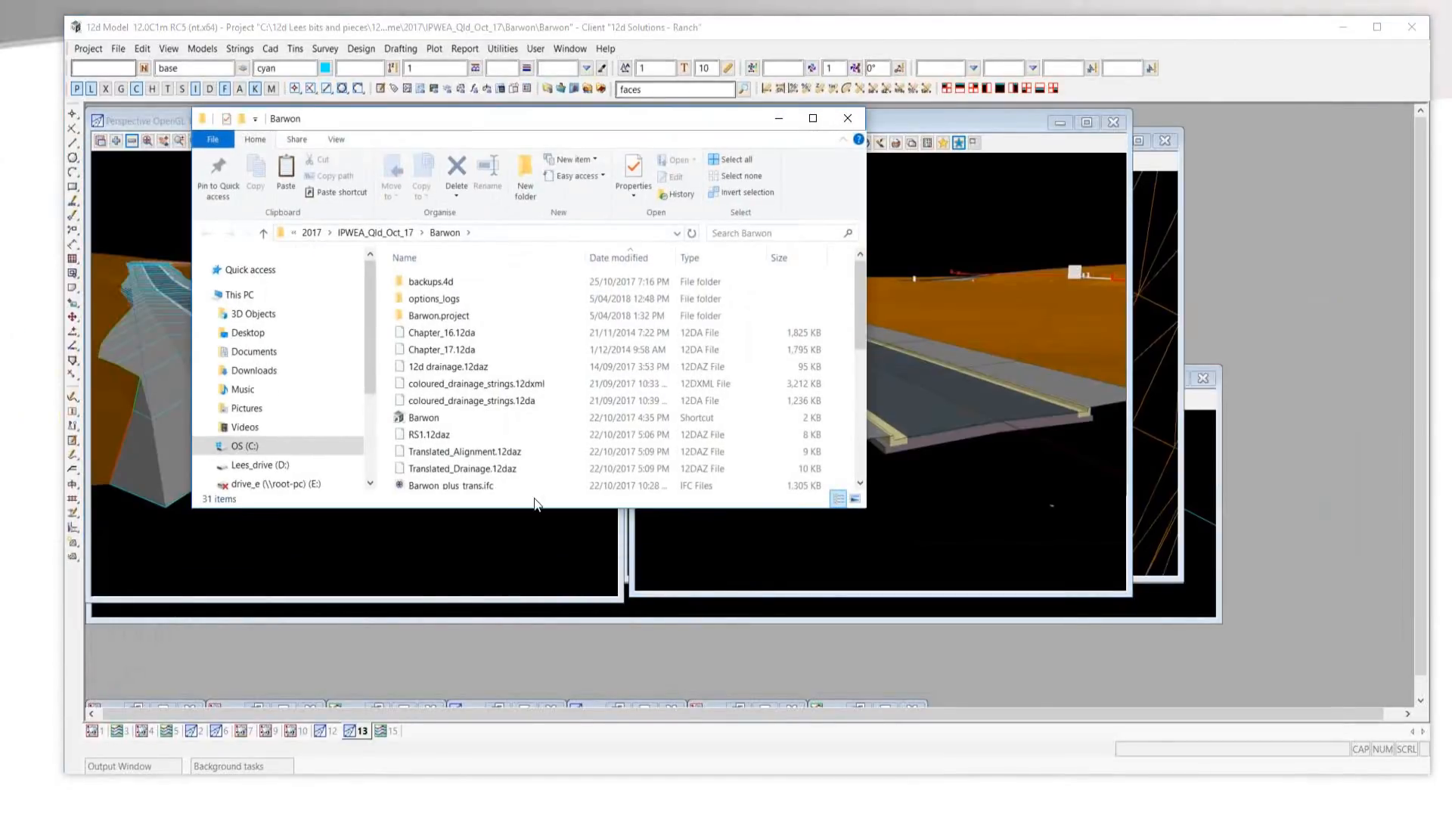
left_click_drag(545, 517, 642, 681)
scroll(534, 533, "down", 3)
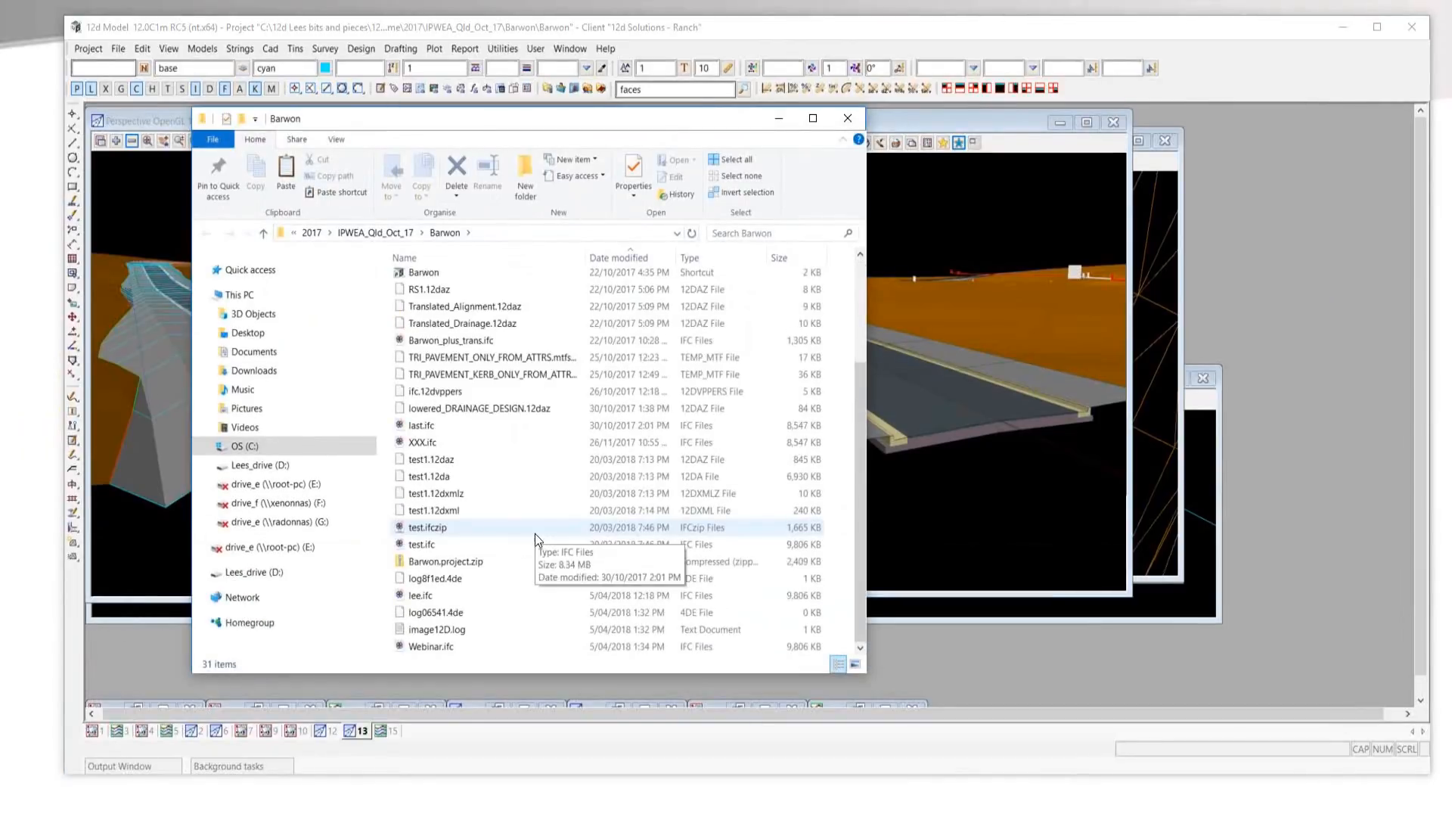
left_click(421, 646)
double_click(421, 647)
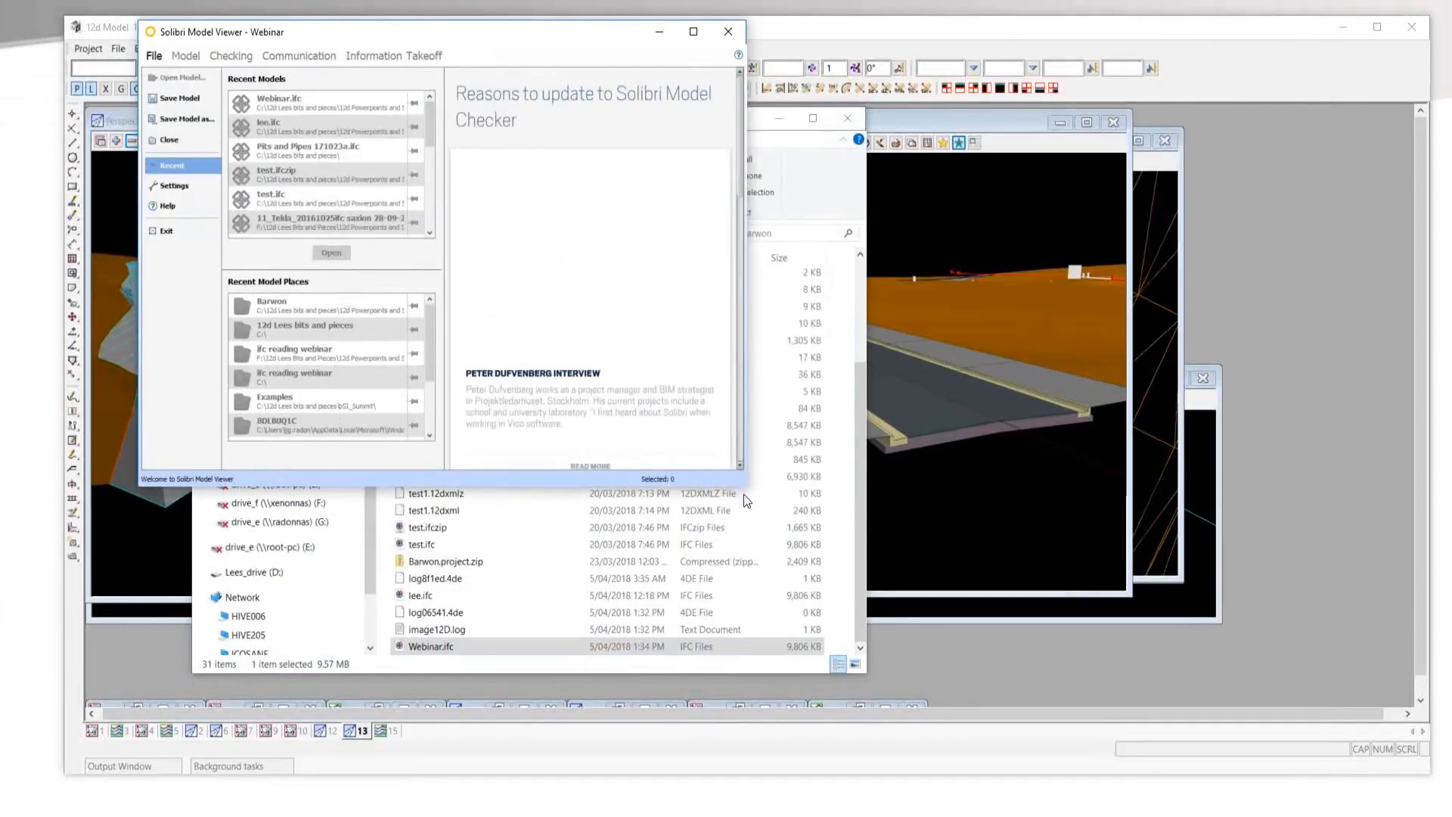
left_click_drag(743, 493, 1229, 679)
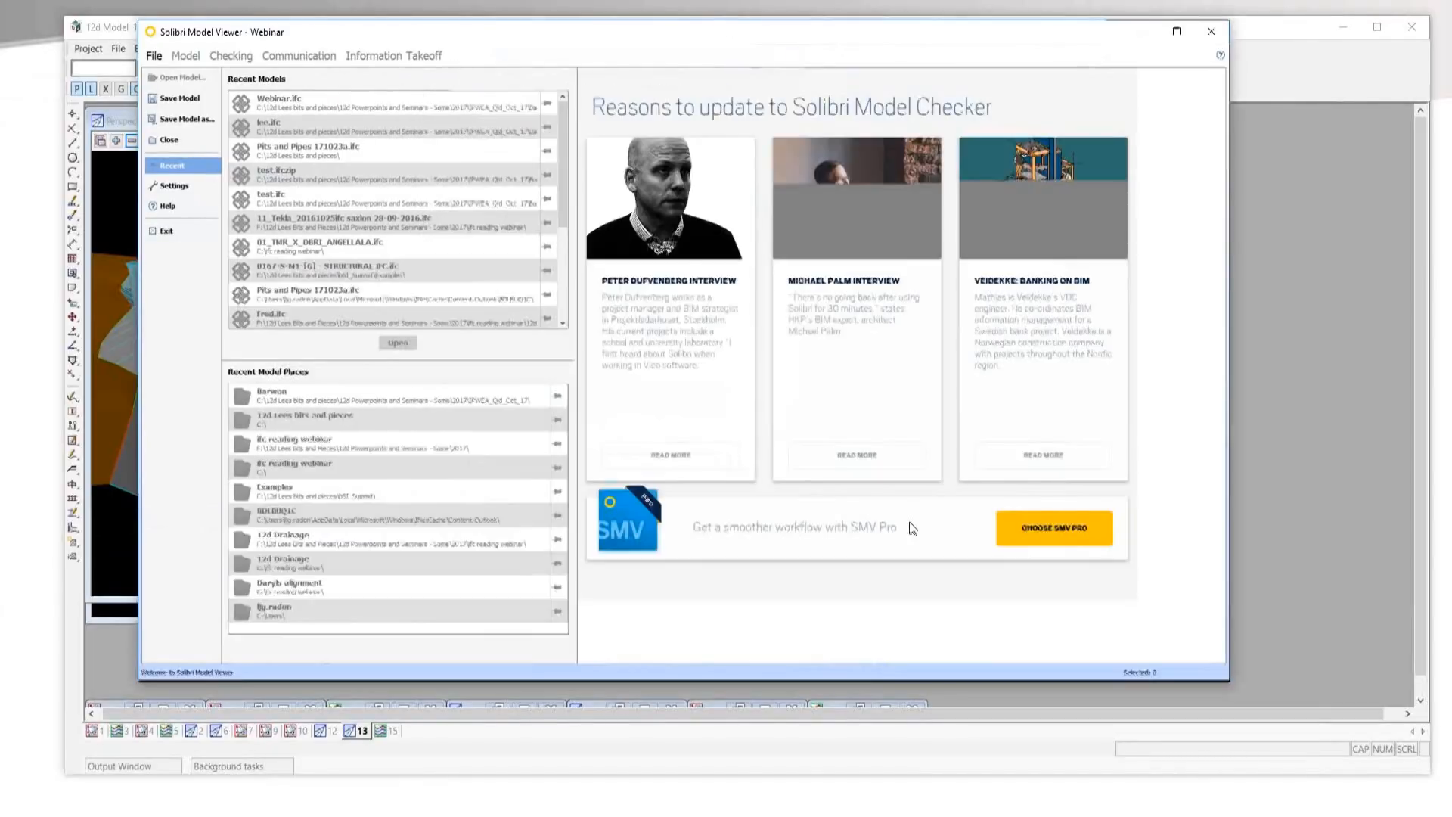
left_click(189, 56)
left_click(181, 88)
Select the brown ground surface in the 3D view and examine its identification and 12d Model properties.
left_click_drag(765, 374, 932, 437)
scroll(835, 394, "up", 2)
scroll(866, 394, "up", 3)
scroll(906, 400, "up", 4)
left_click(902, 426)
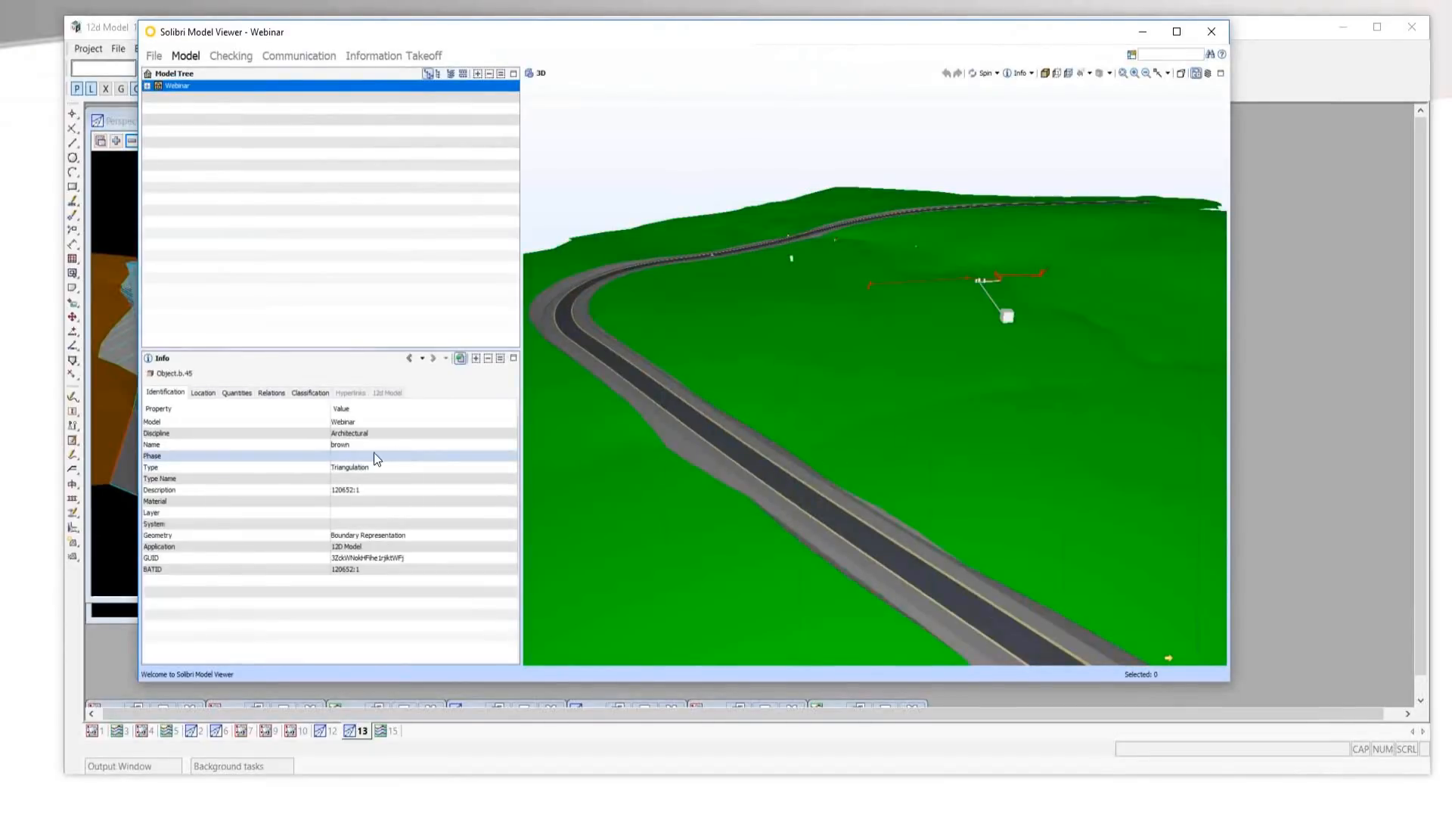
left_click(379, 394)
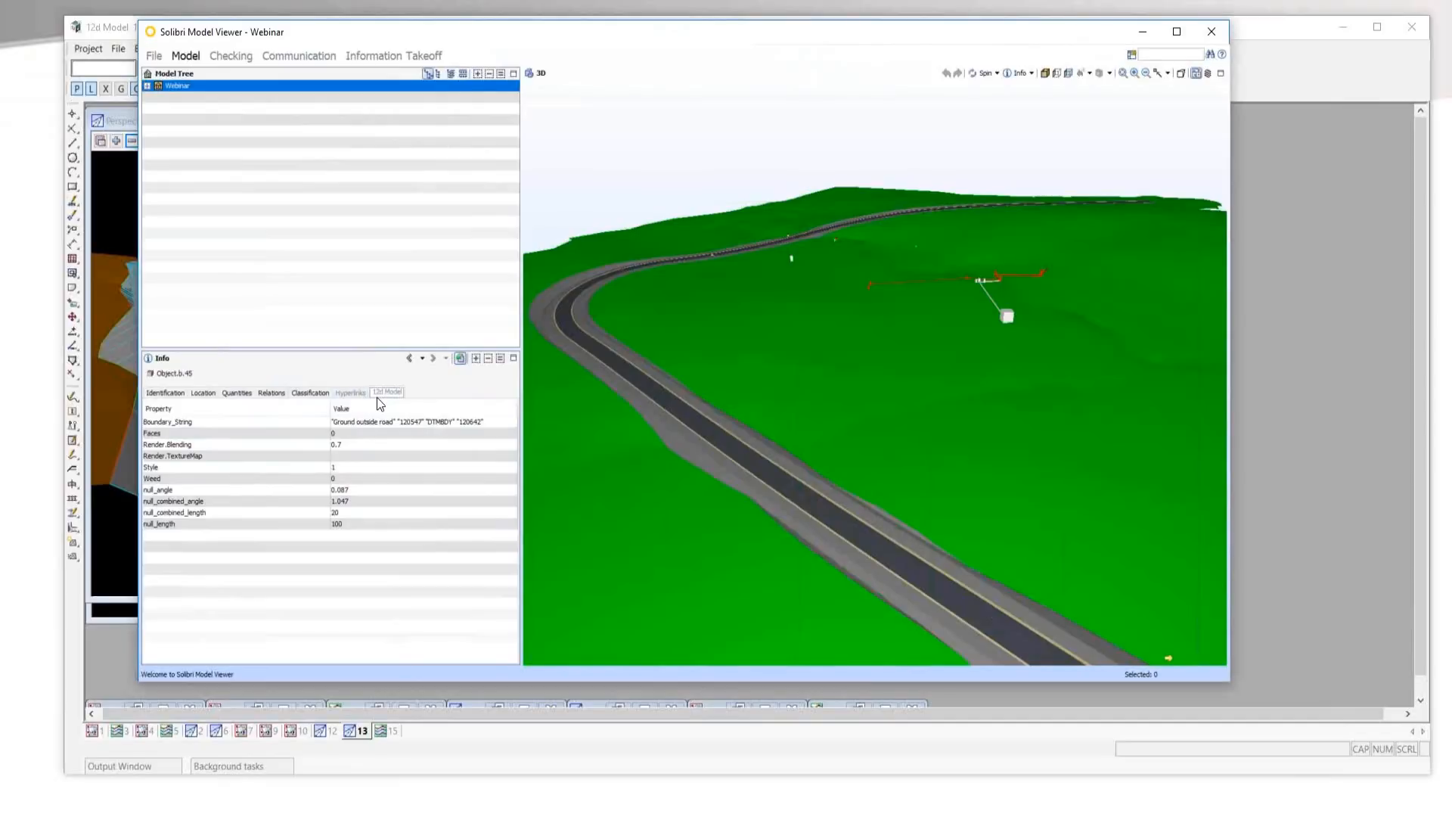
Examine the ground object's classification and the red and white objects near the road, and close the viewer without saving the Webinar model.
left_click(311, 393)
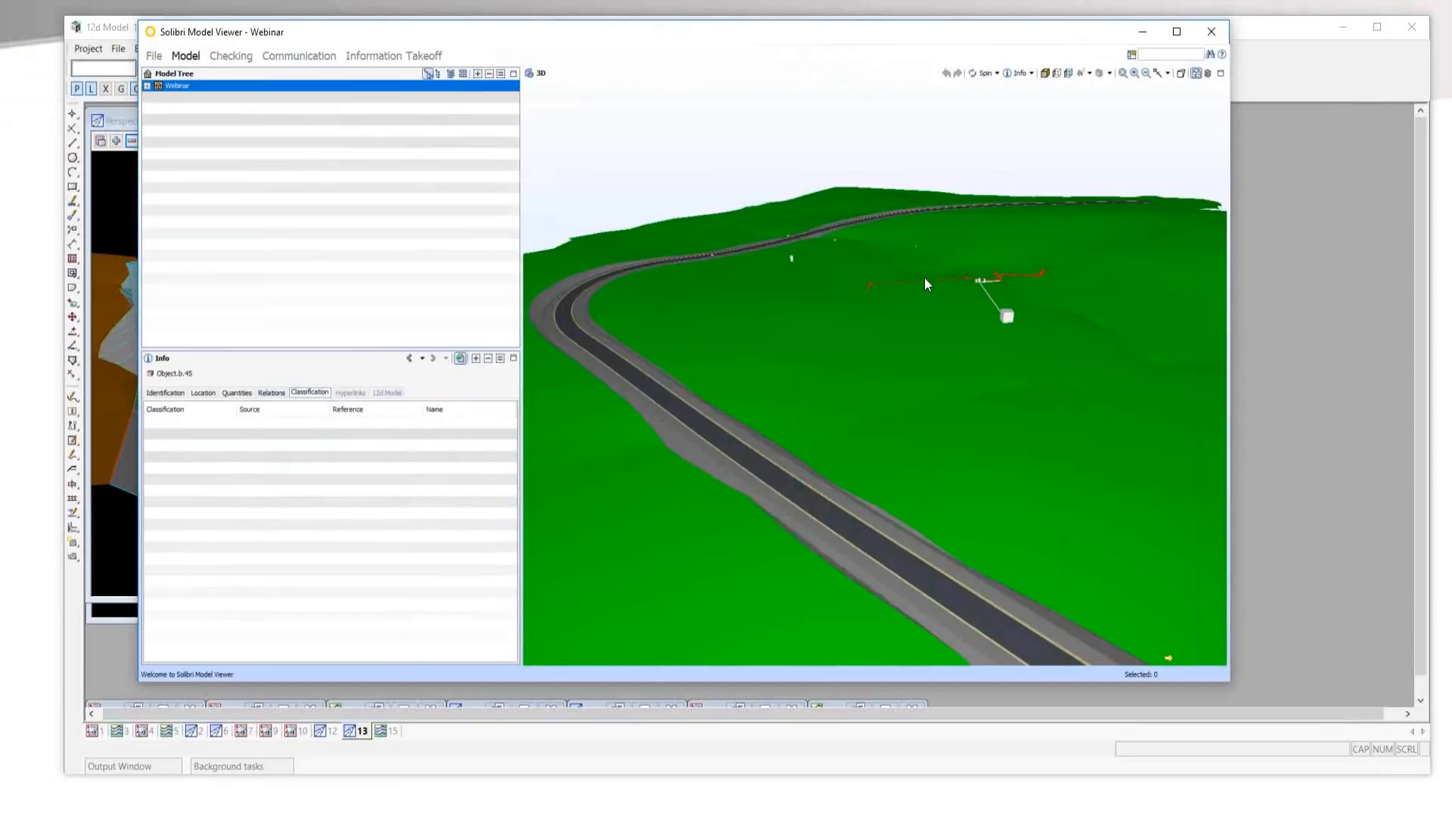
scroll(933, 276, "up", 4)
scroll(1074, 348, "down", 6)
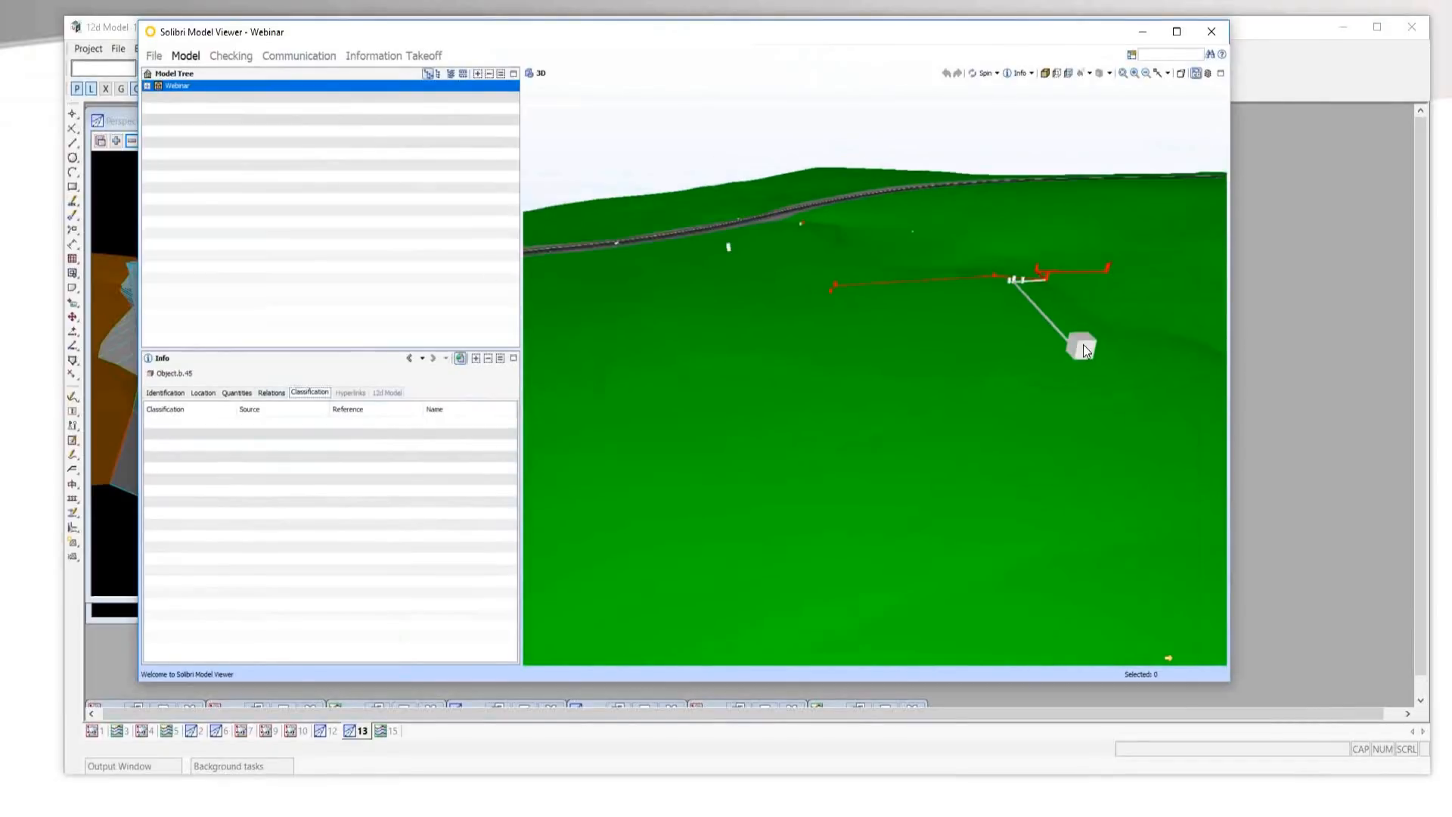
scroll(1056, 368, "down", 2)
scroll(879, 458, "up", 2)
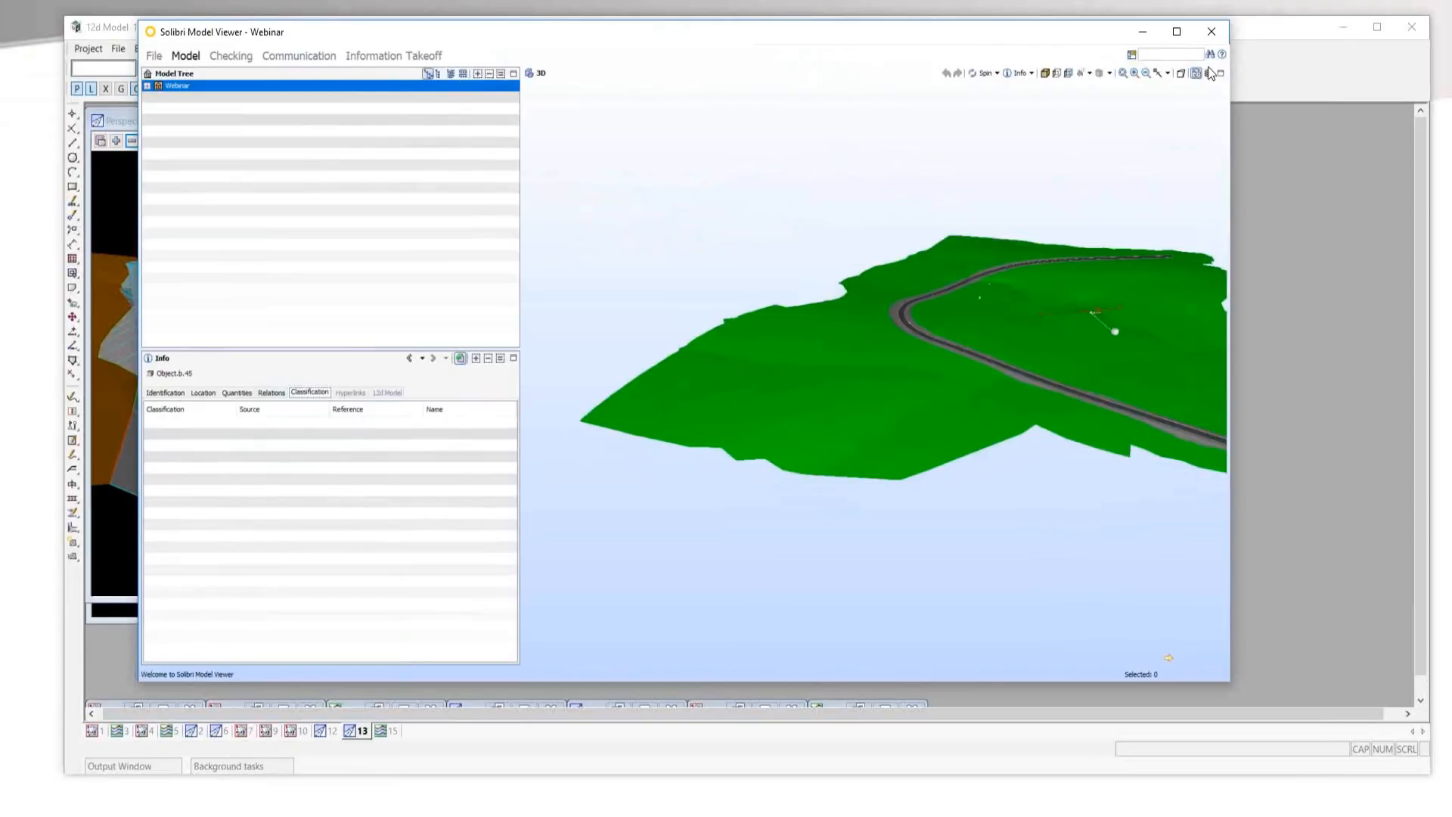
left_click(1212, 32)
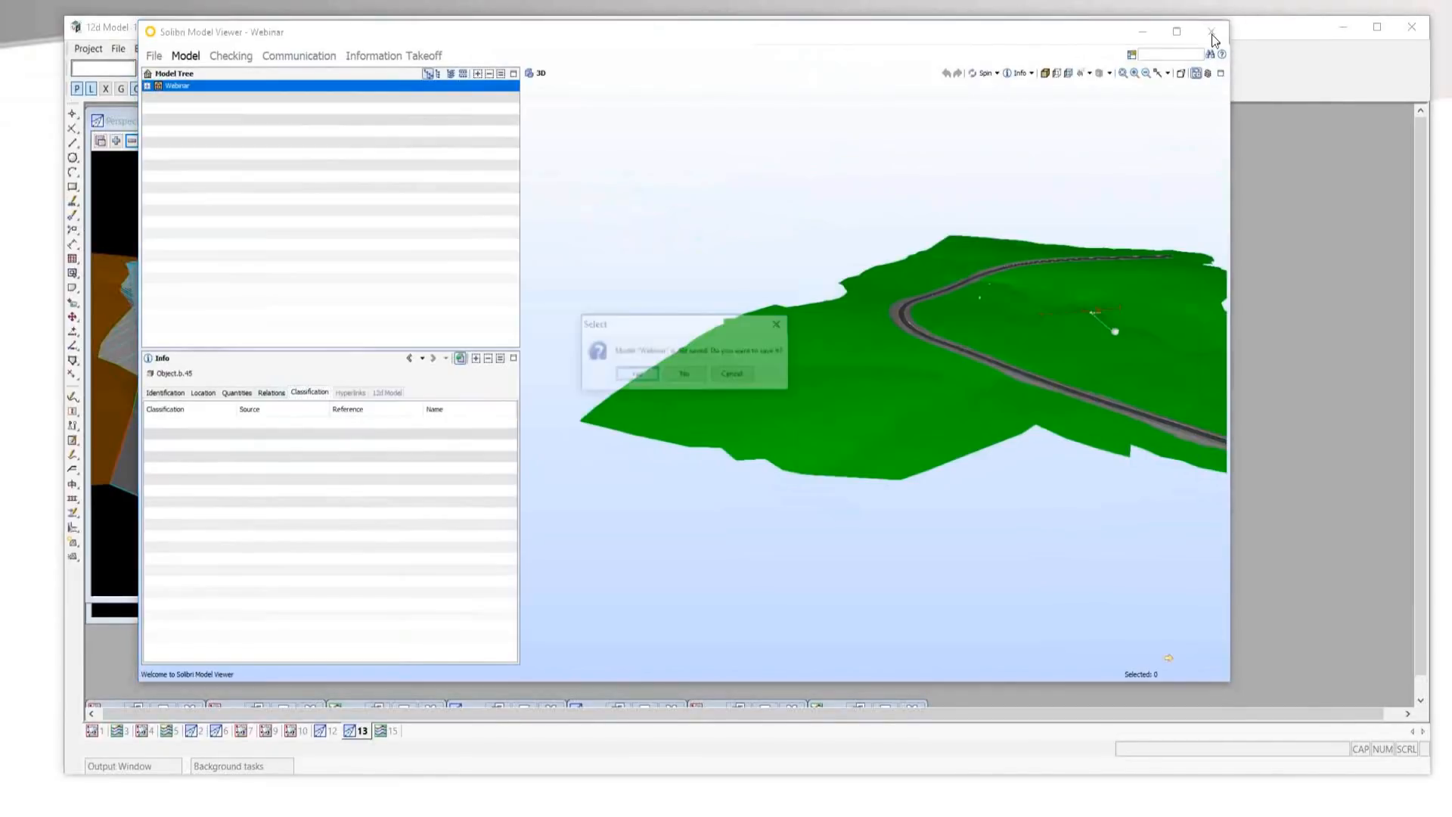
left_click(683, 375)
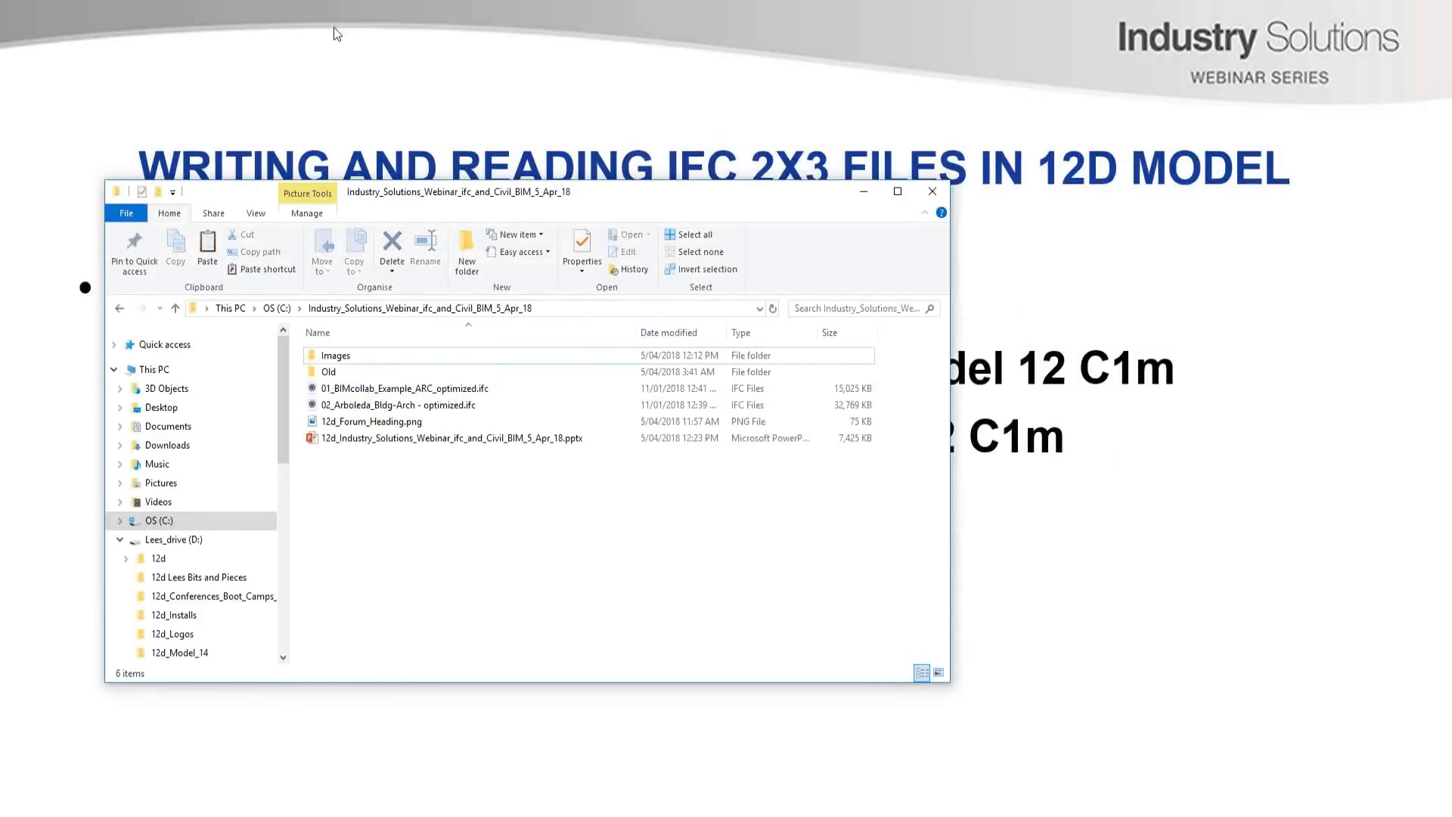
Open 01_BIMcollab_Example_ARC_optimized.ifc in 12d View, enlarge the program window and place the IFC Express Reader dialog inside it.
left_click_drag(389, 194, 537, 188)
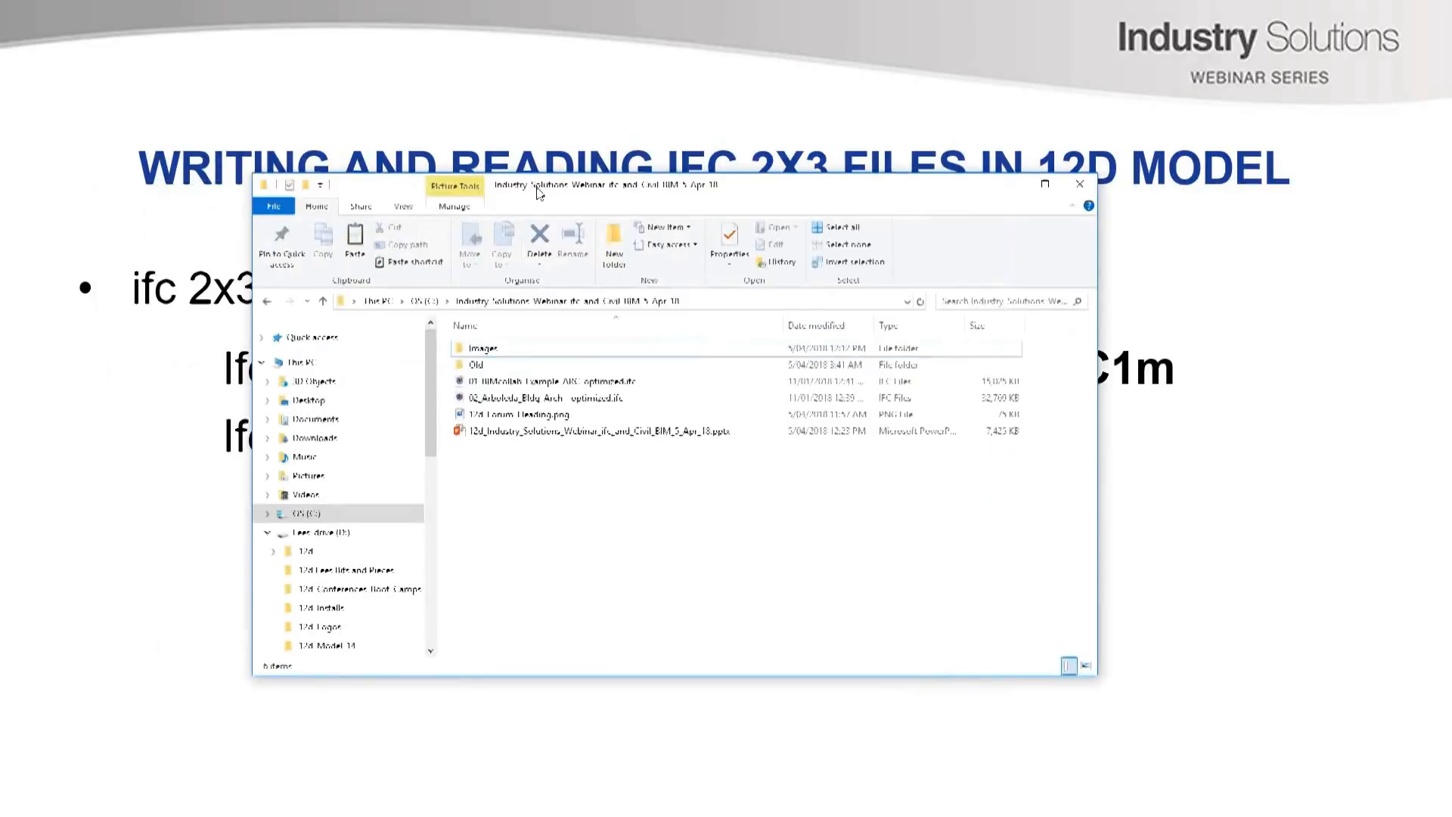
left_click(464, 382)
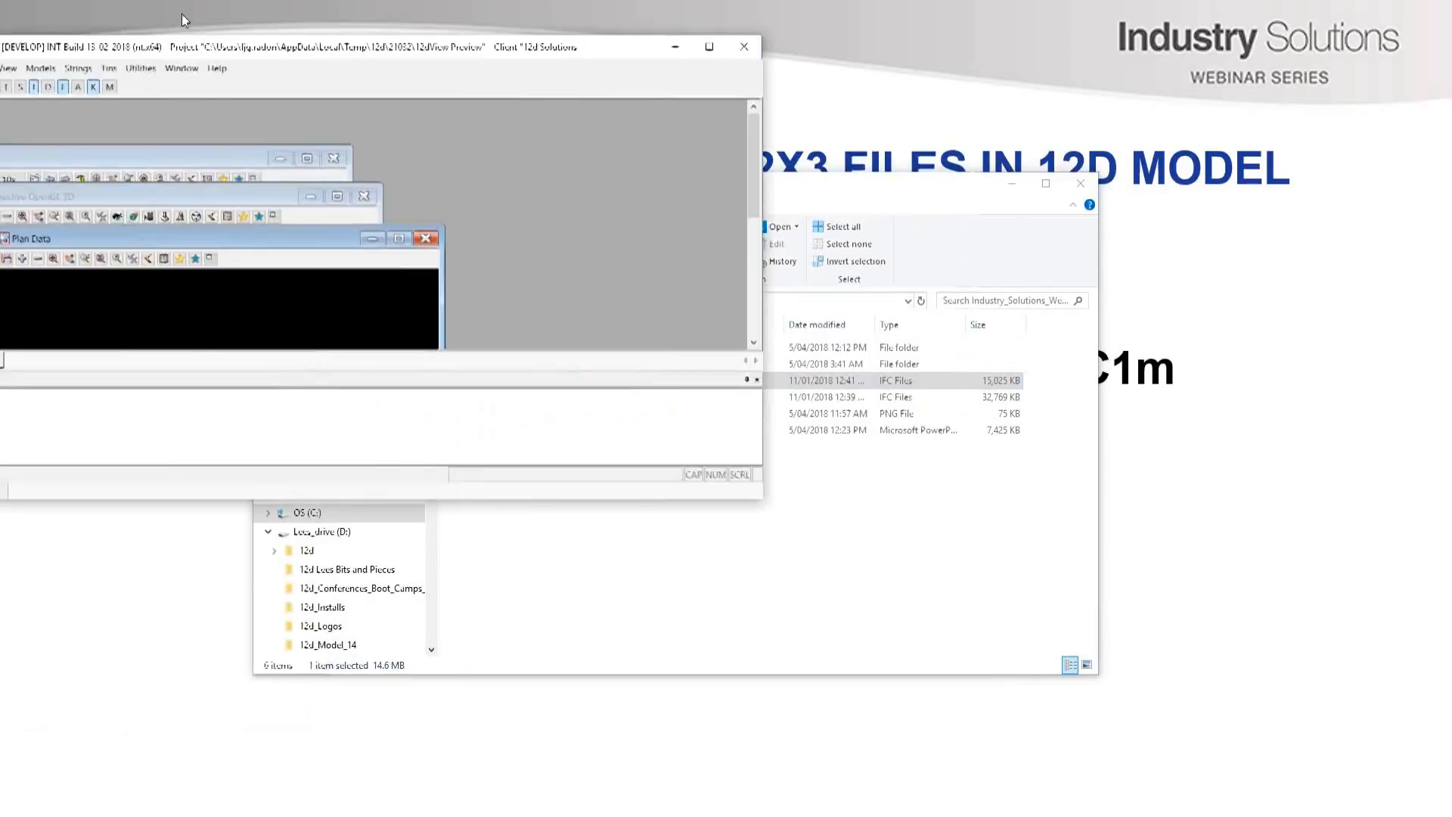
left_click_drag(181, 13, 321, 47)
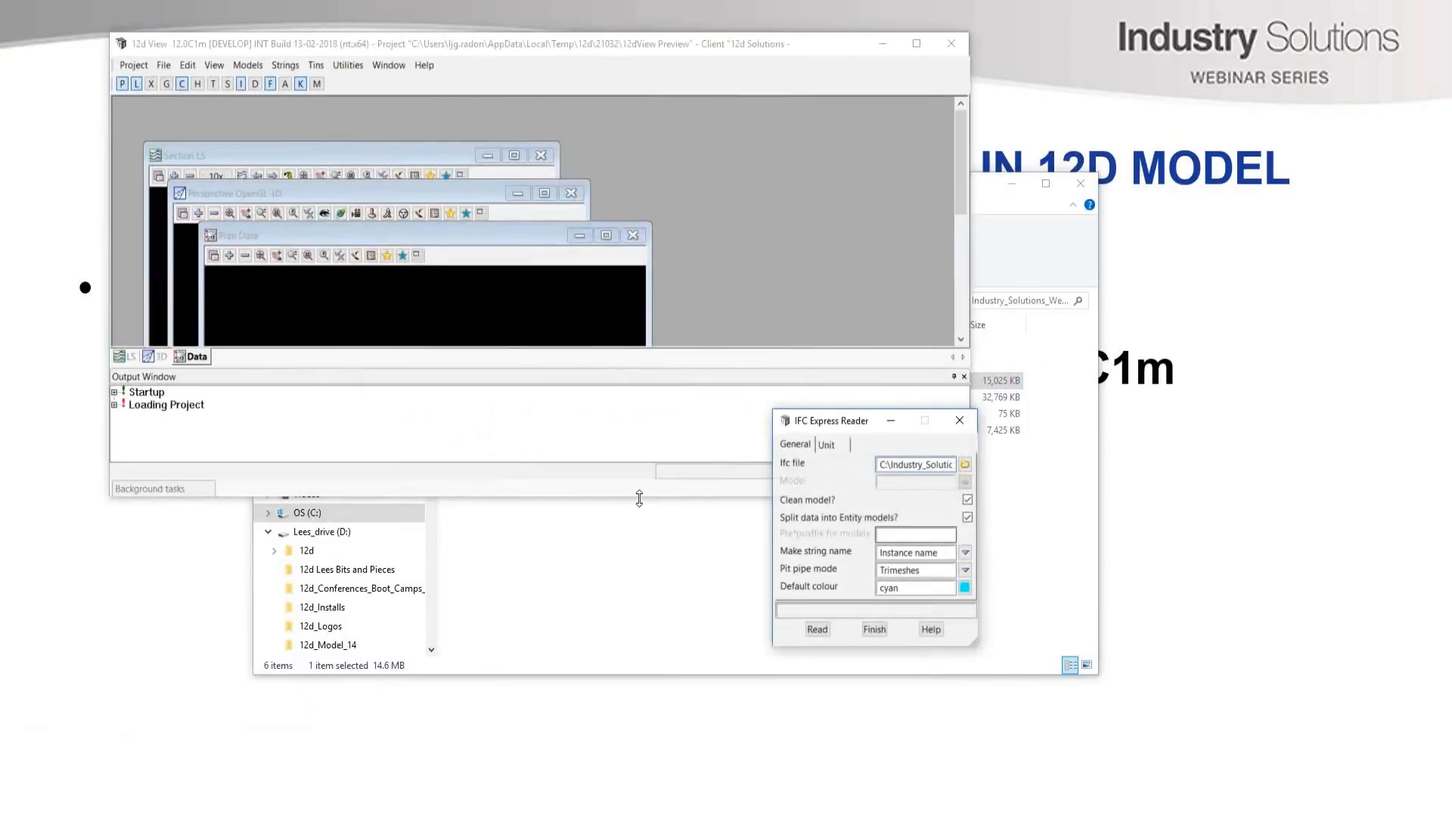
left_click_drag(640, 498, 863, 785)
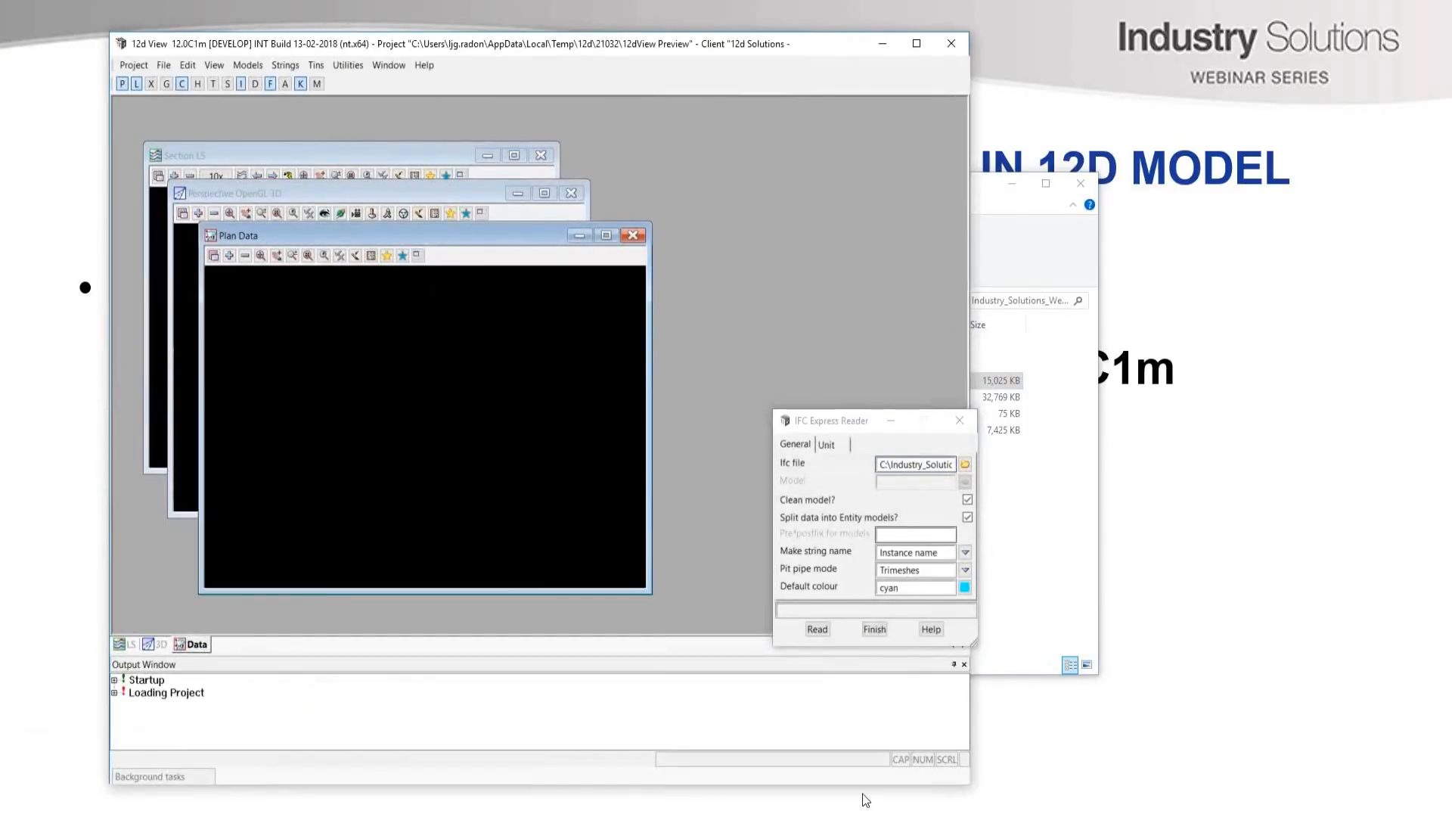
left_click_drag(970, 782, 1305, 782)
left_click_drag(819, 426, 732, 314)
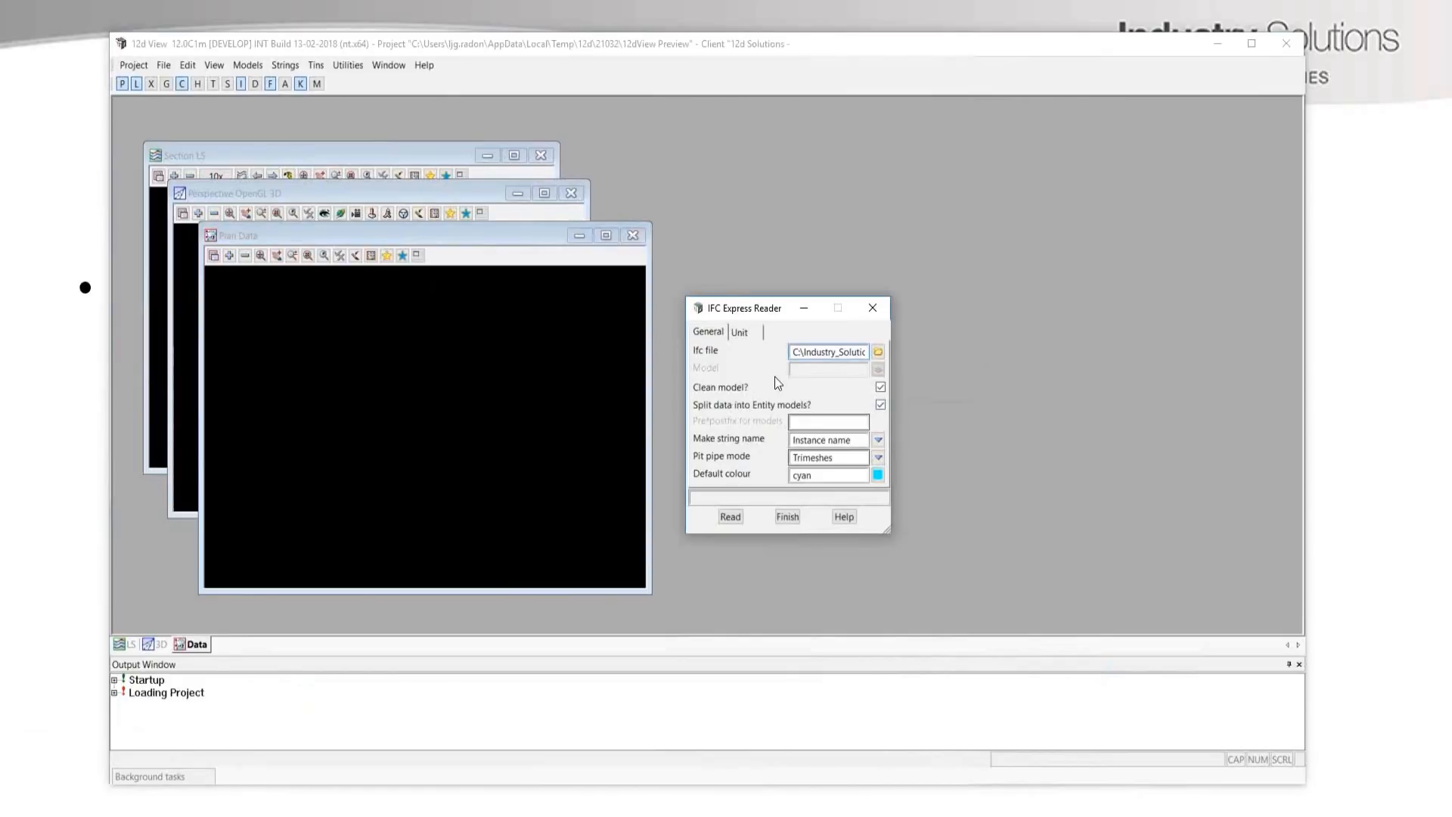
Set the reader's default colour to pen 035 and read the IFC file.
left_click(878, 475)
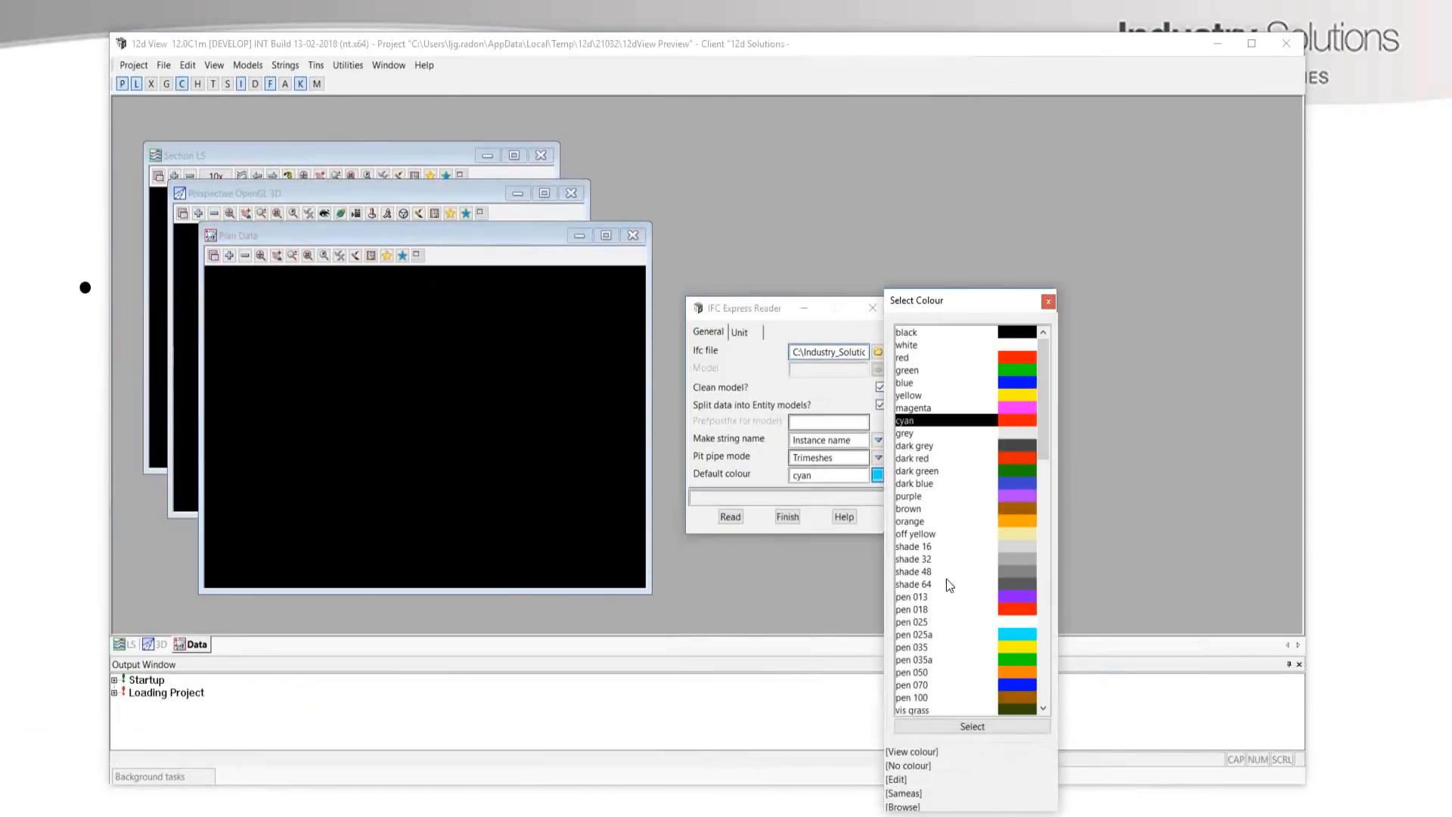
double_click(1008, 647)
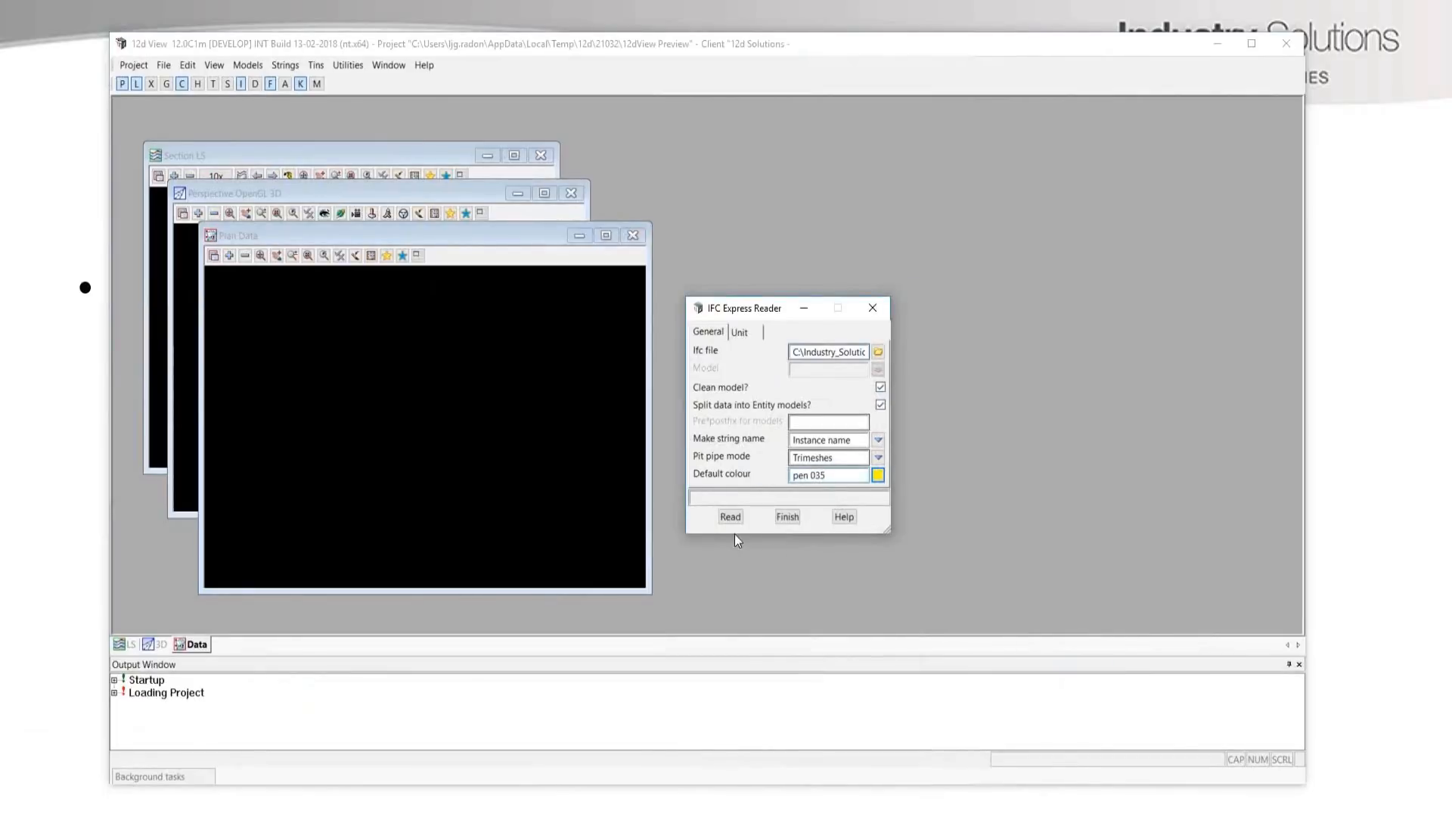
left_click(728, 516)
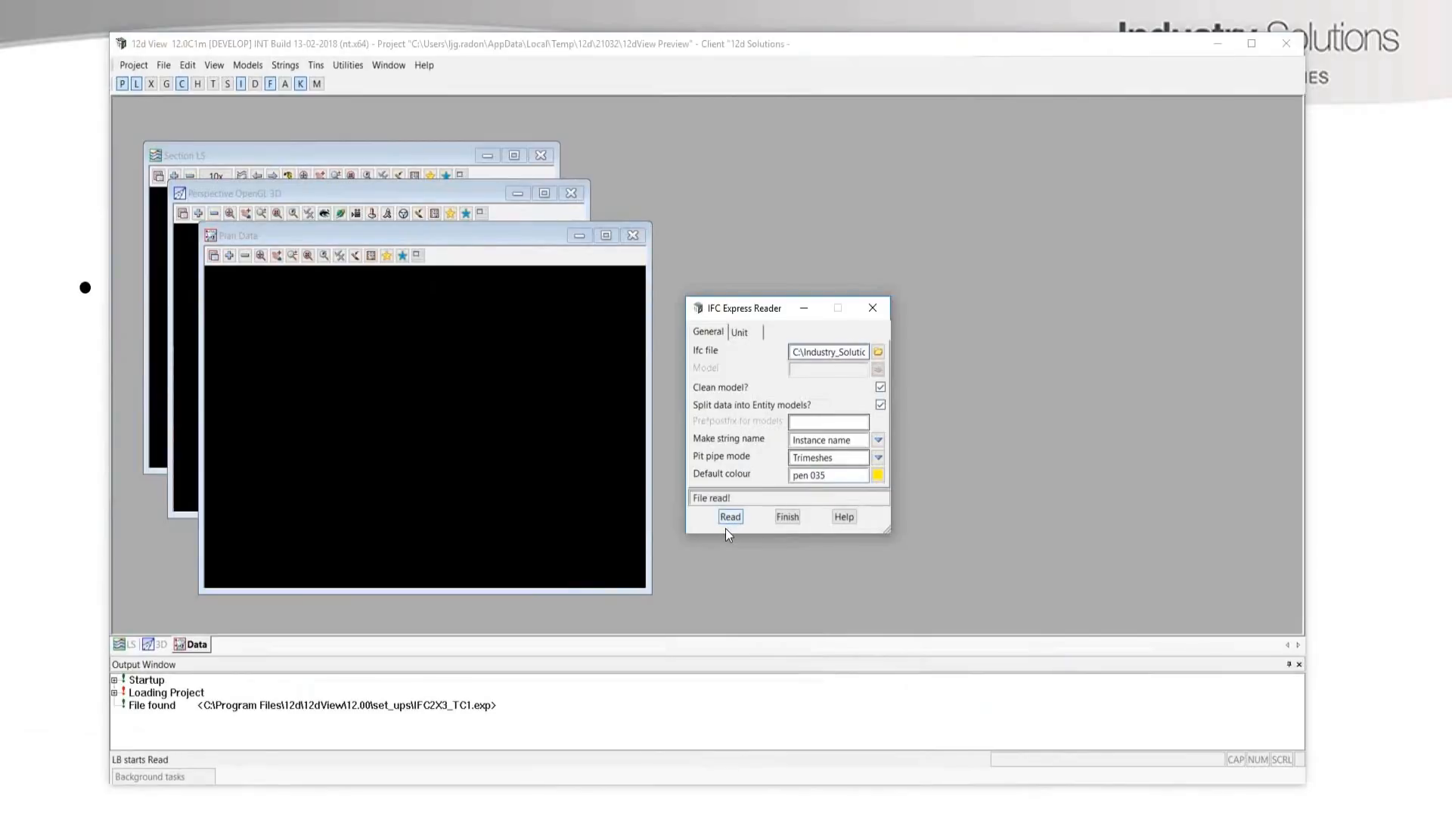
Maximise the 3D perspective view and add the IfcBuildingElementProxy model to it.
left_click(543, 194)
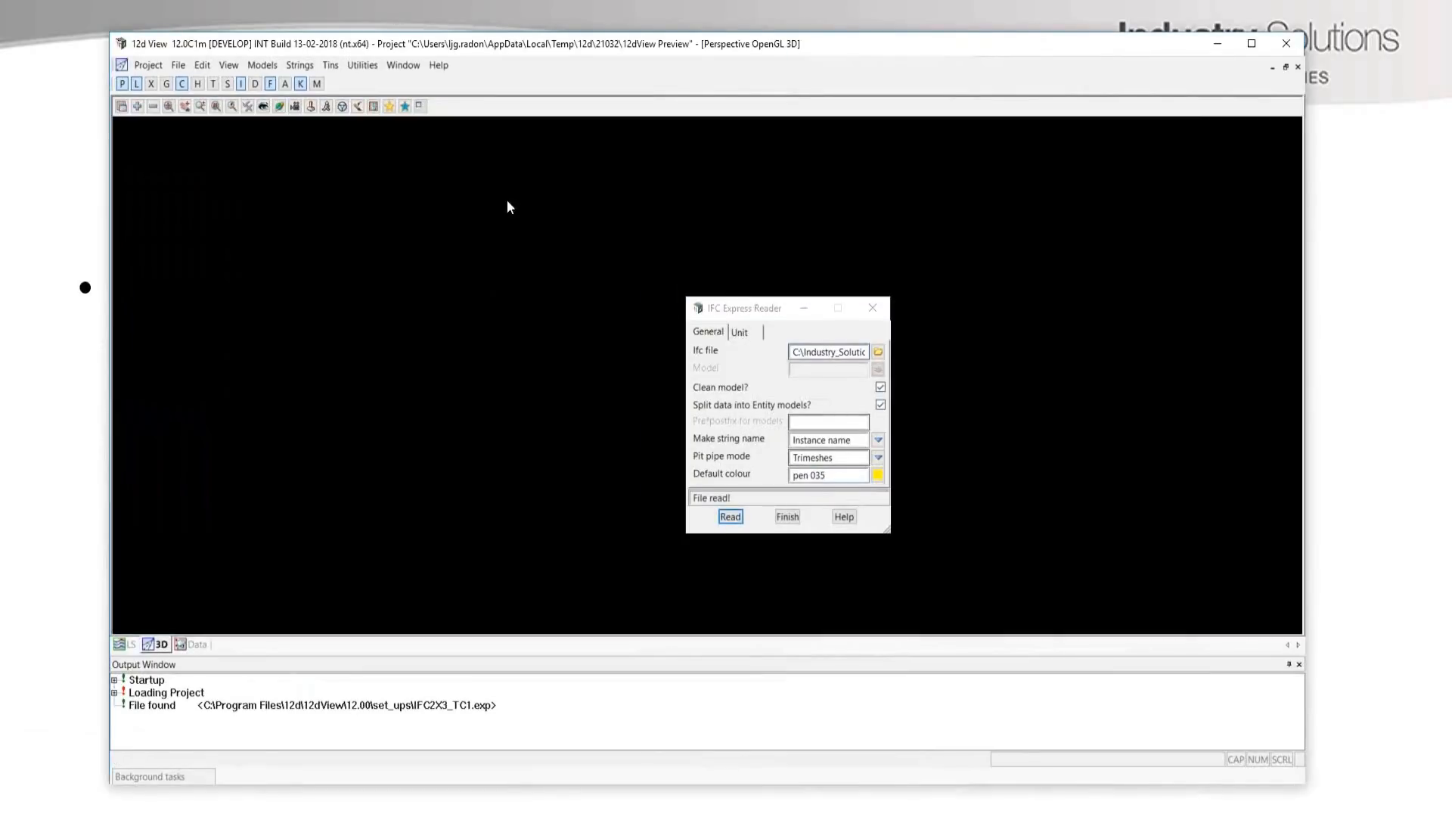
left_click(139, 107)
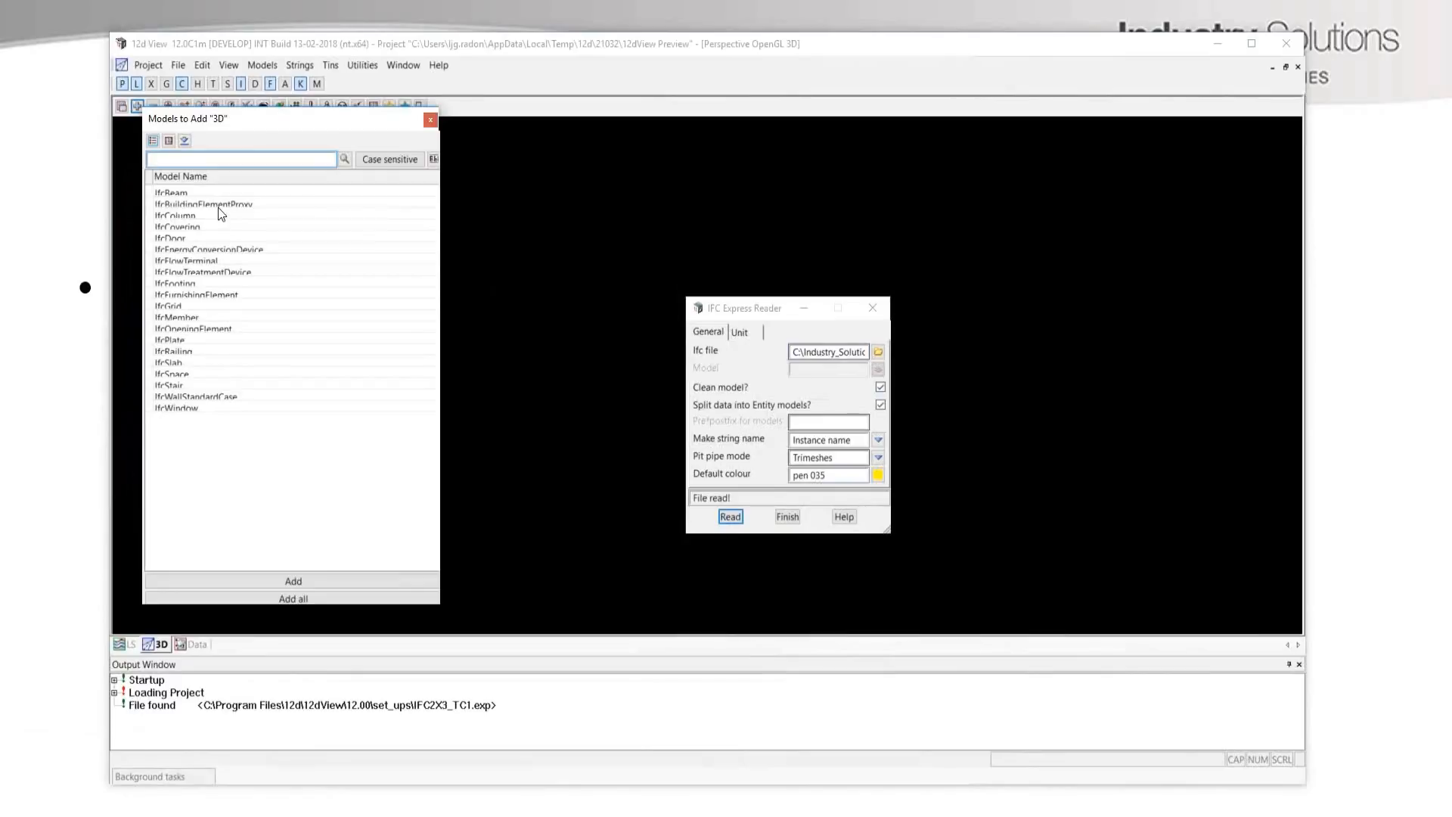
double_click(211, 205)
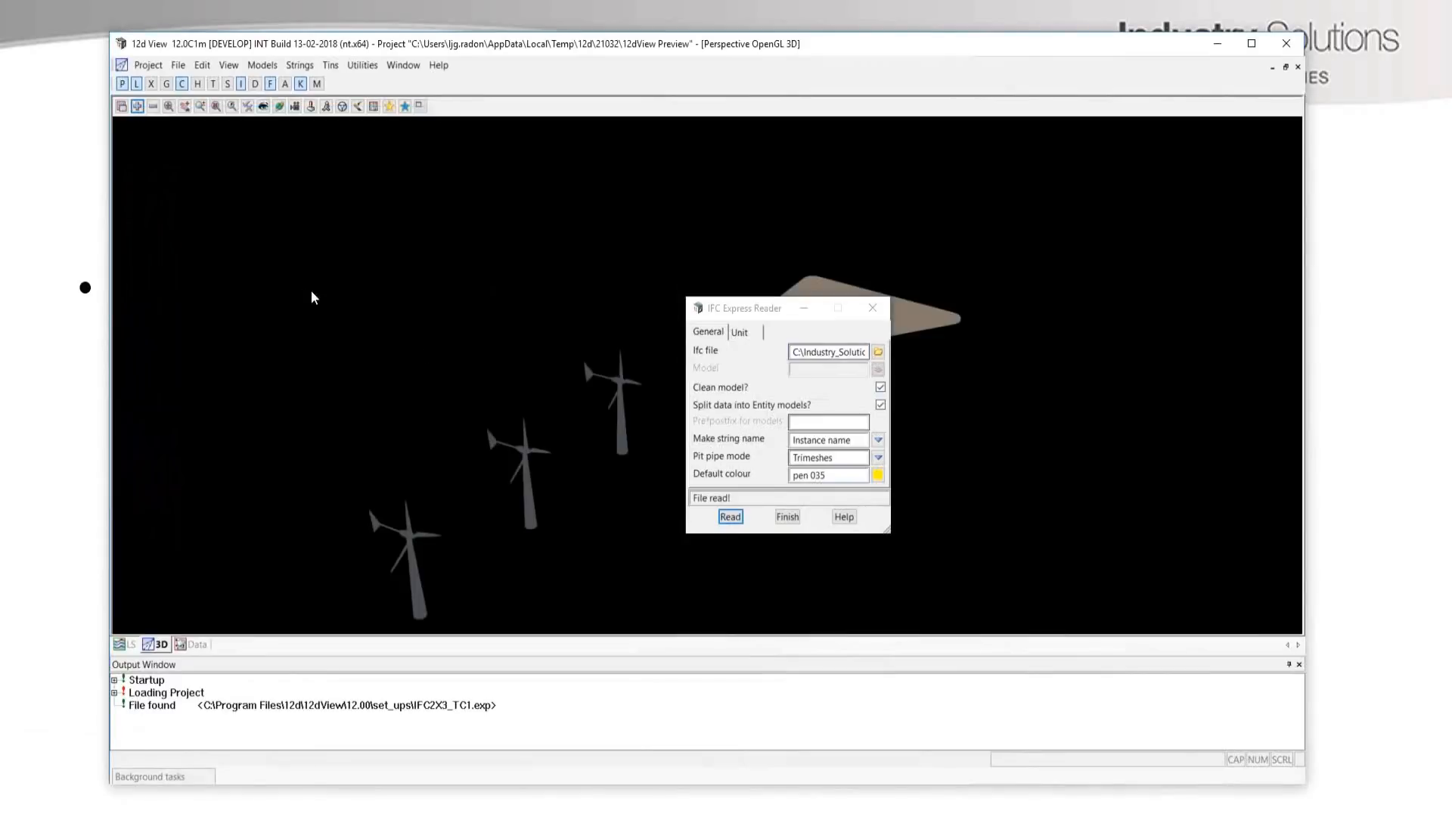
scroll(535, 460, "up", 3)
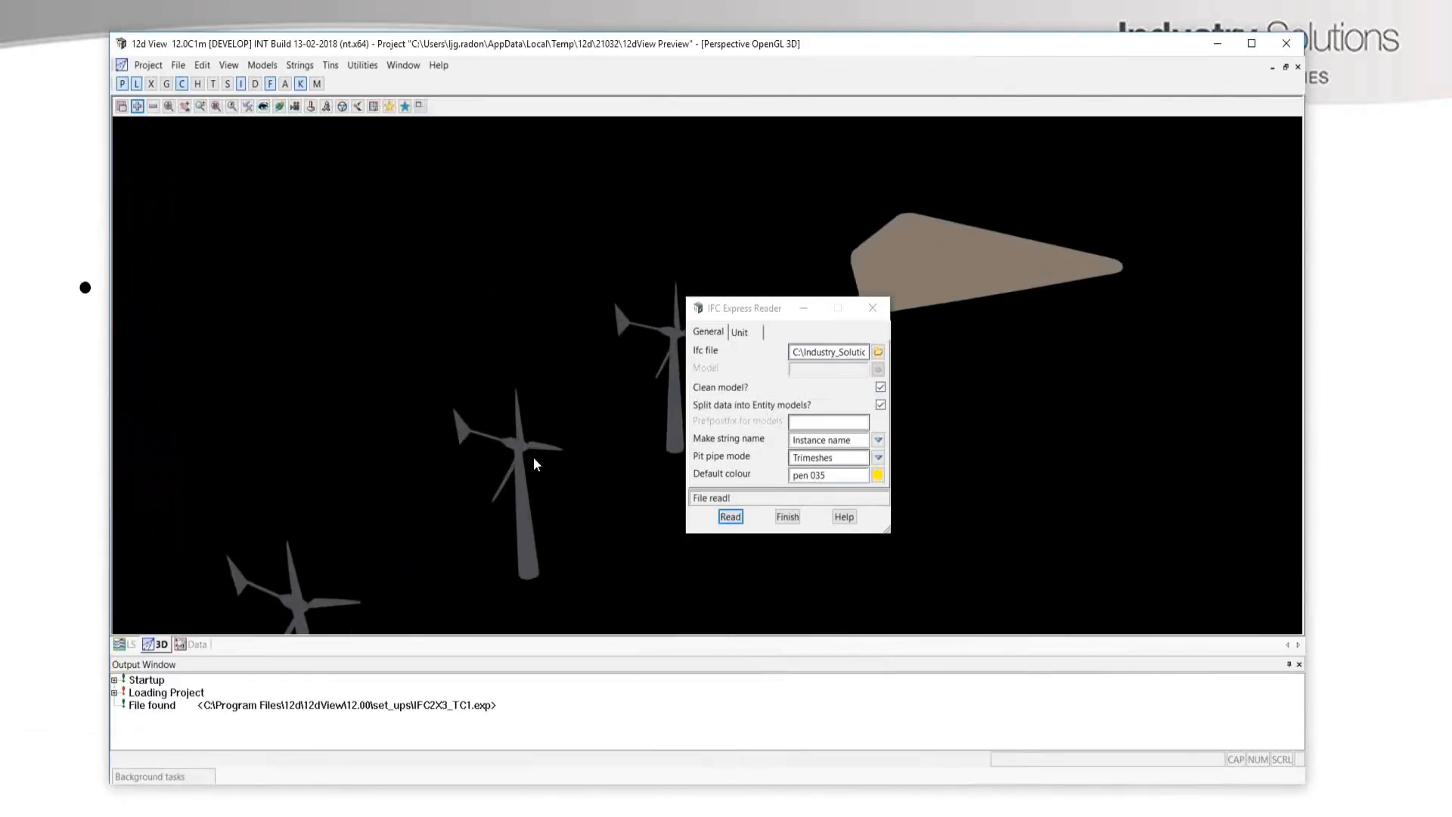
Turn on shading in the 3D view and inspect the wind turbines up close.
left_click(249, 107)
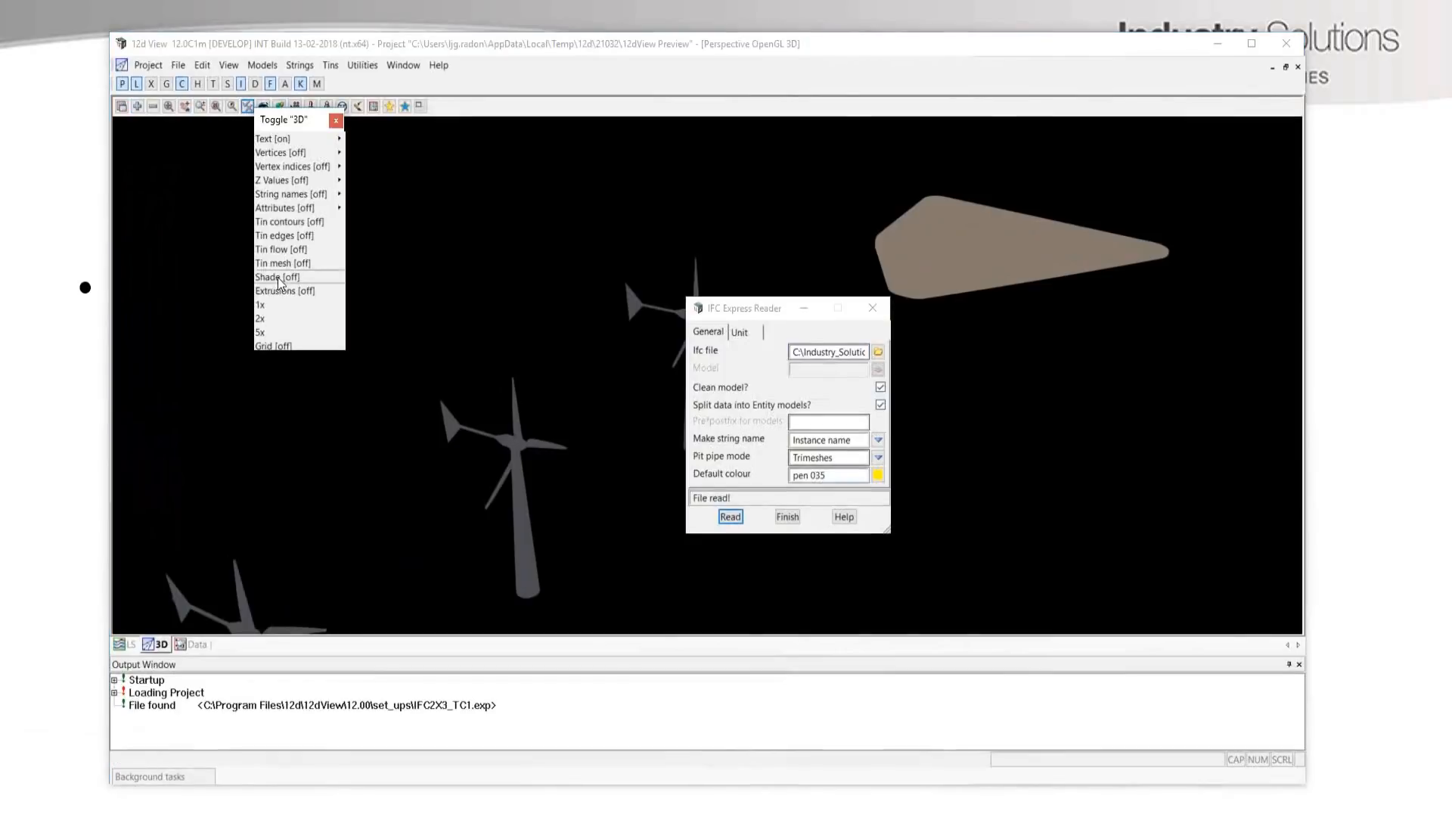
left_click(278, 277)
scroll(490, 462, "up", 5)
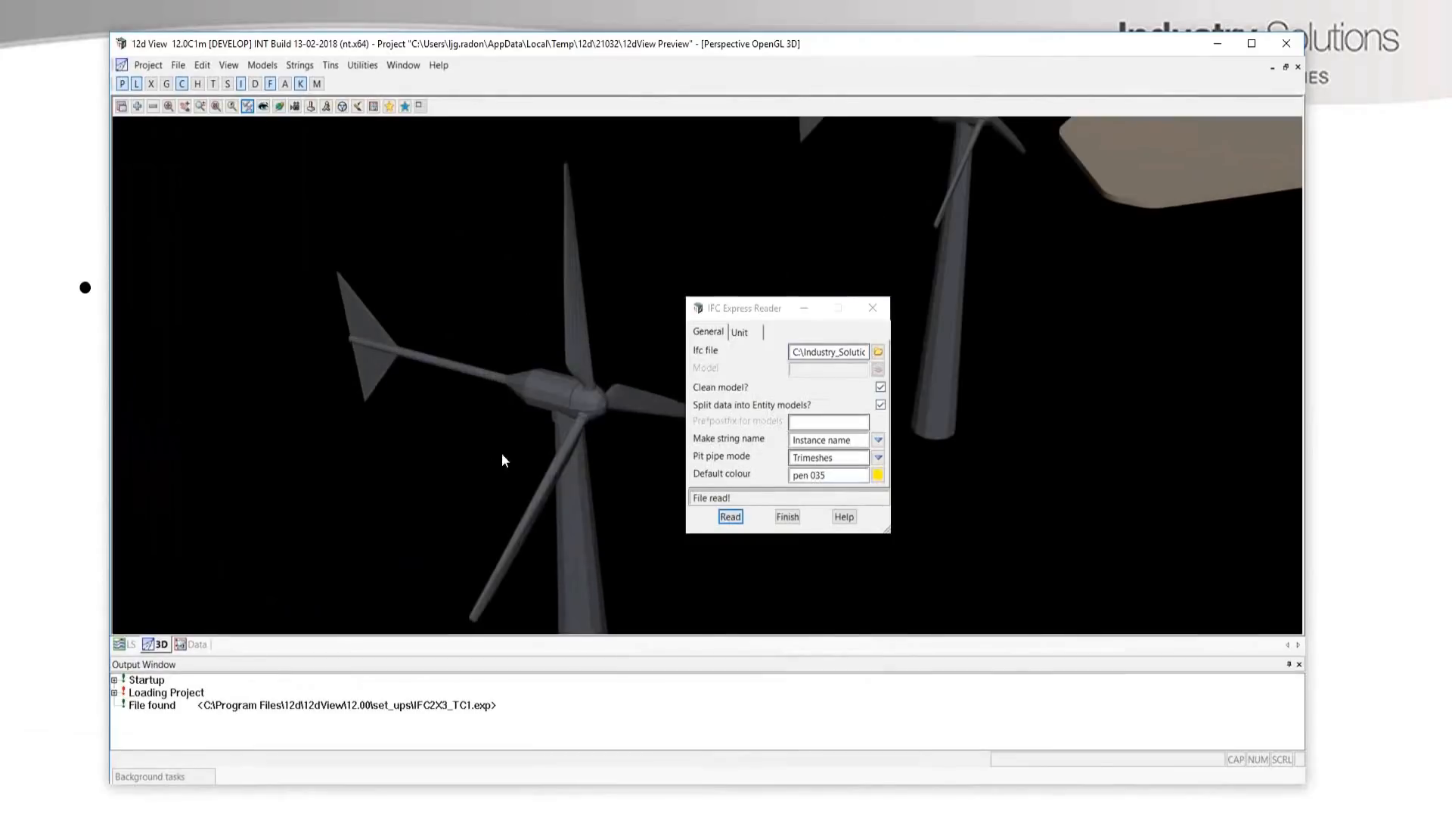
scroll(597, 424, "up", 2)
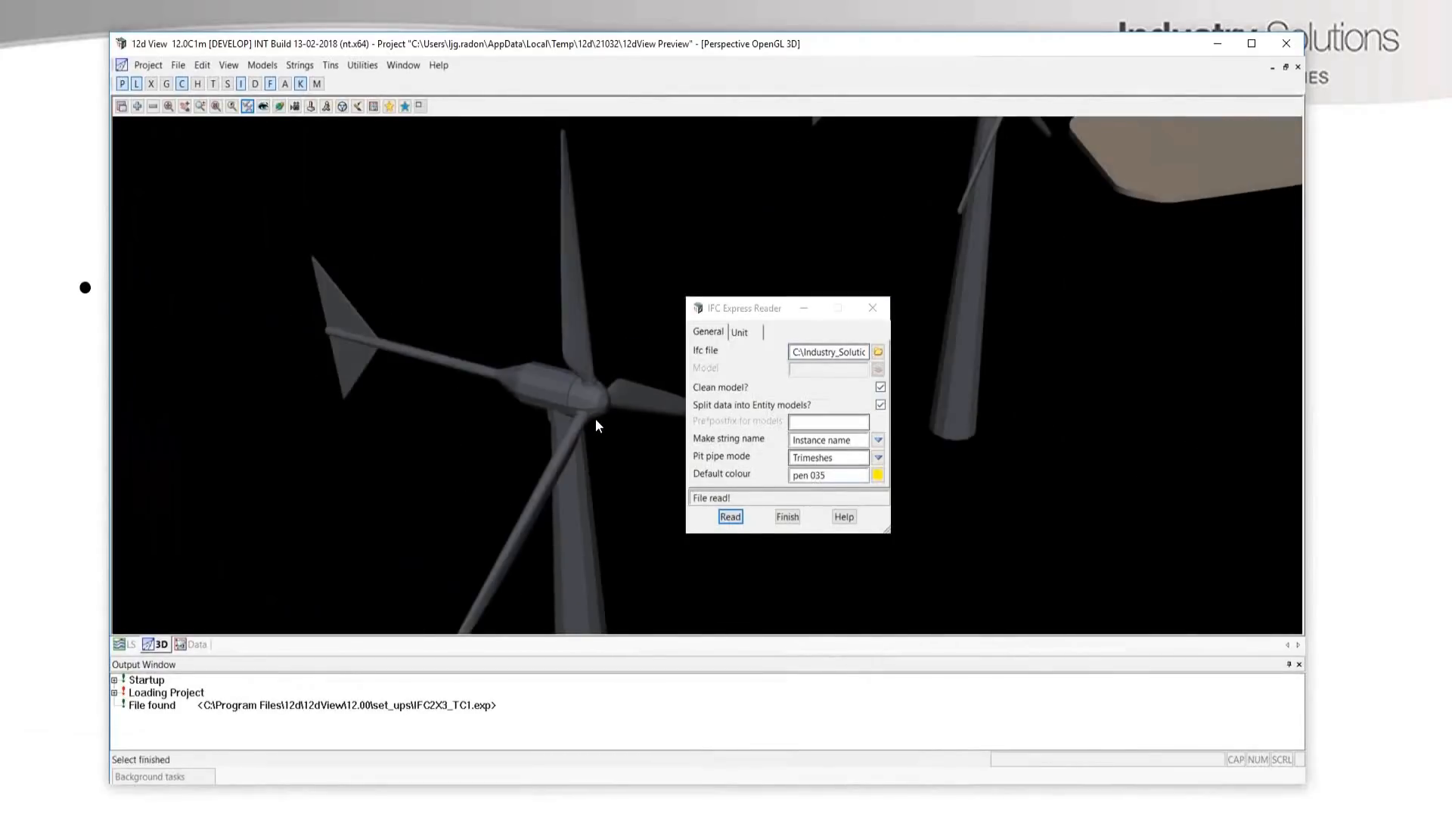
scroll(595, 421, "down", 8)
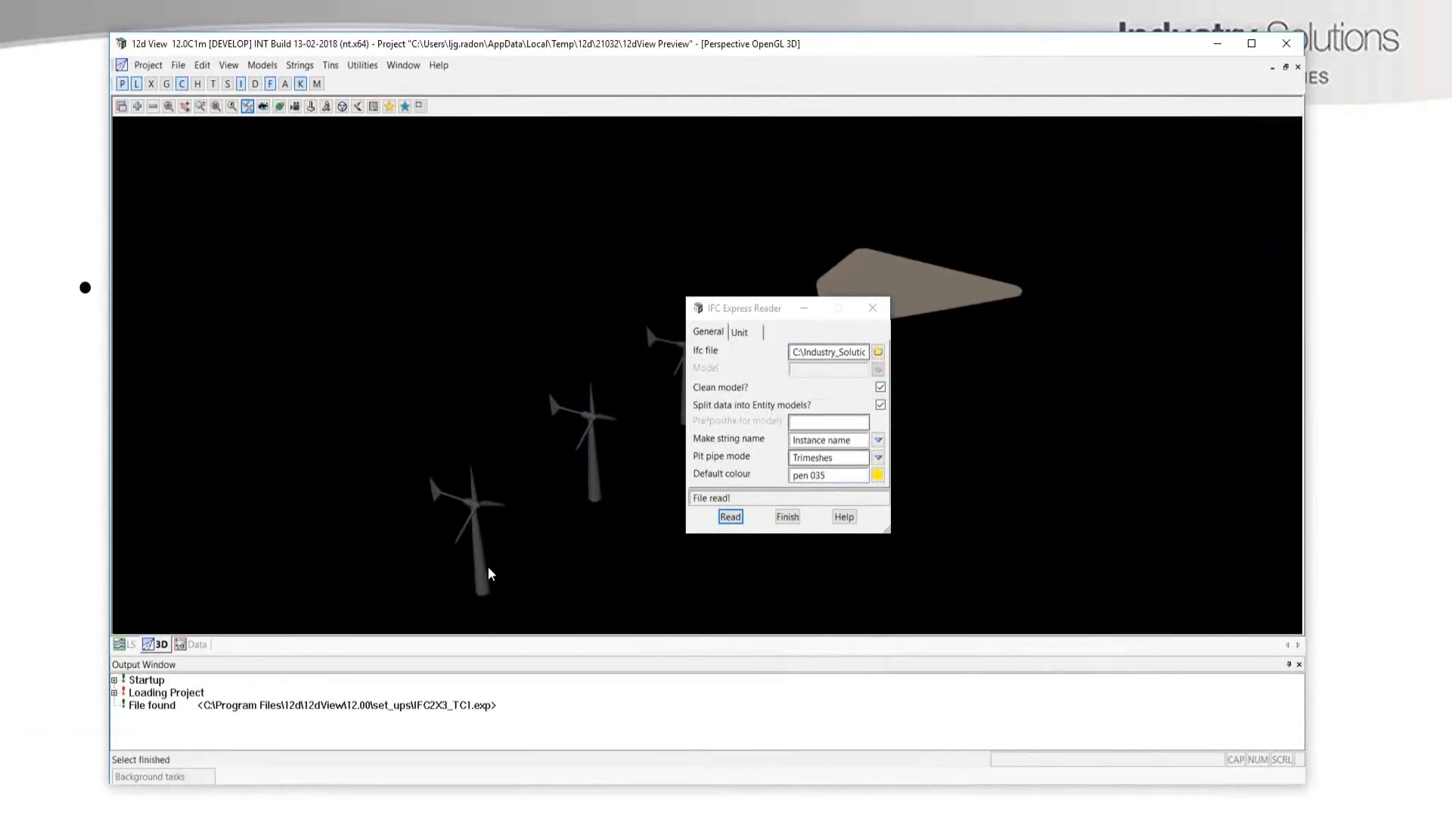
scroll(488, 573, "down", 5)
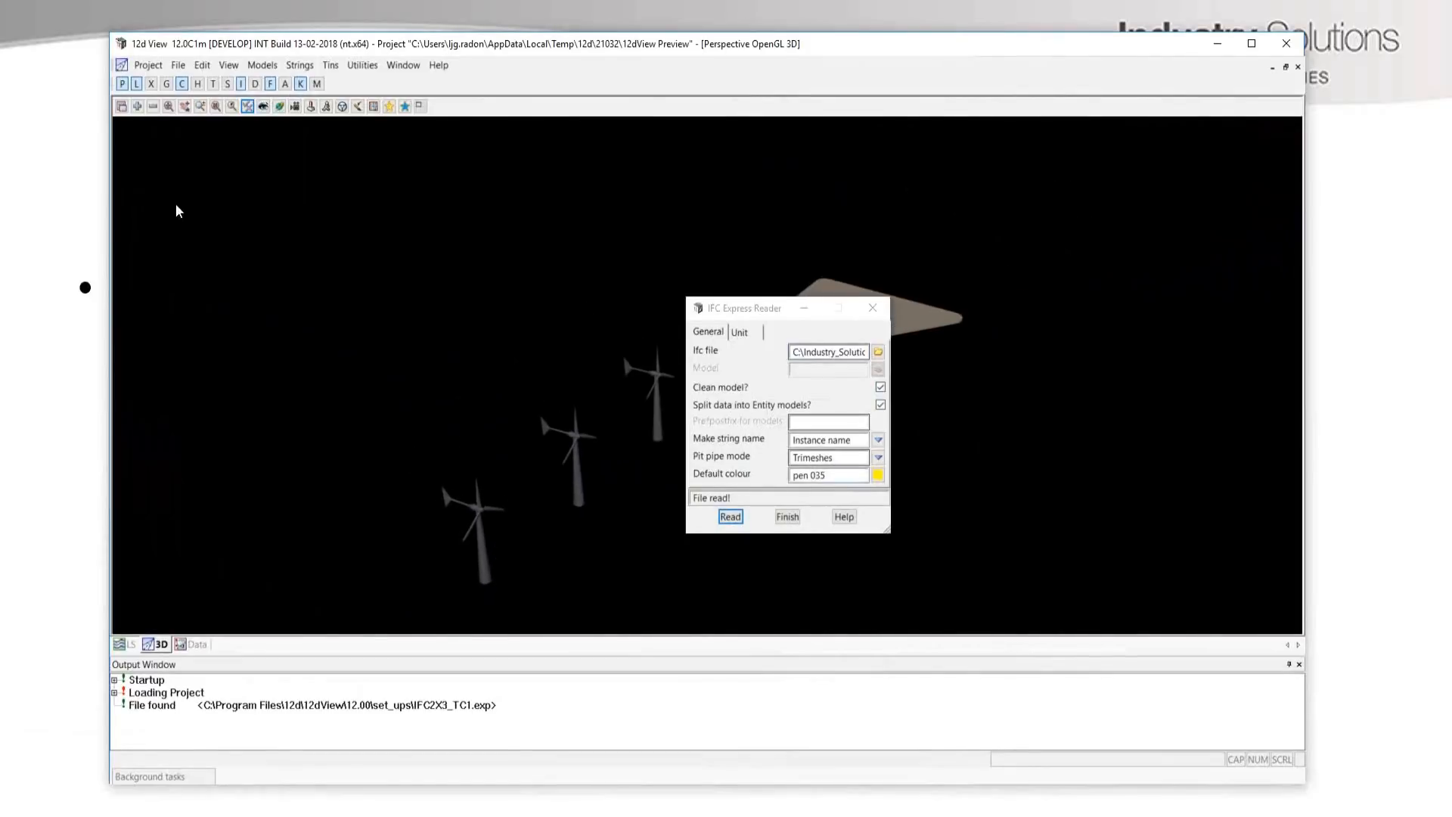
Add all remaining IFC models to the 3D view and inspect the shrouded turbines on the roof.
left_click(137, 106)
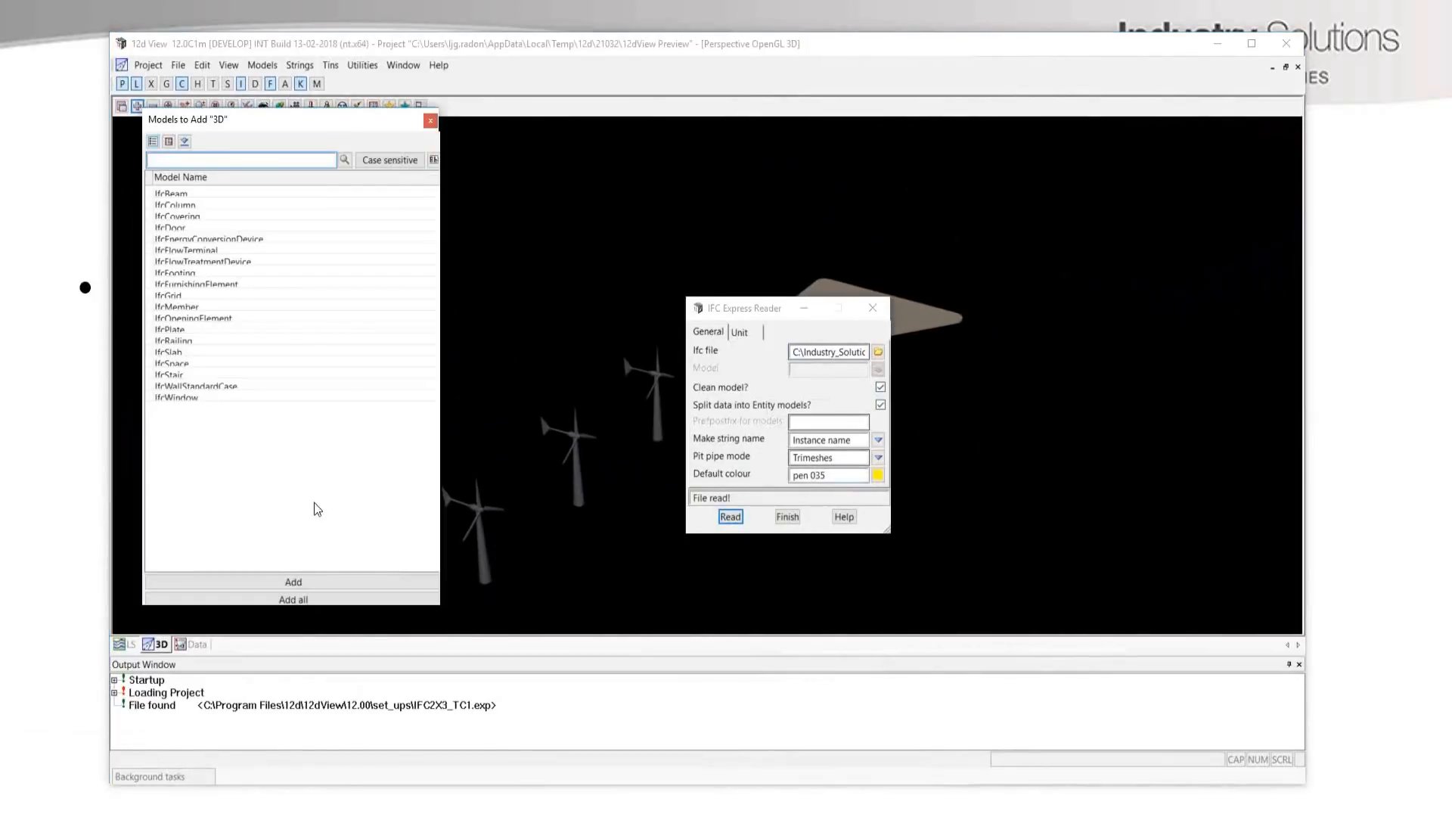
left_click(301, 598)
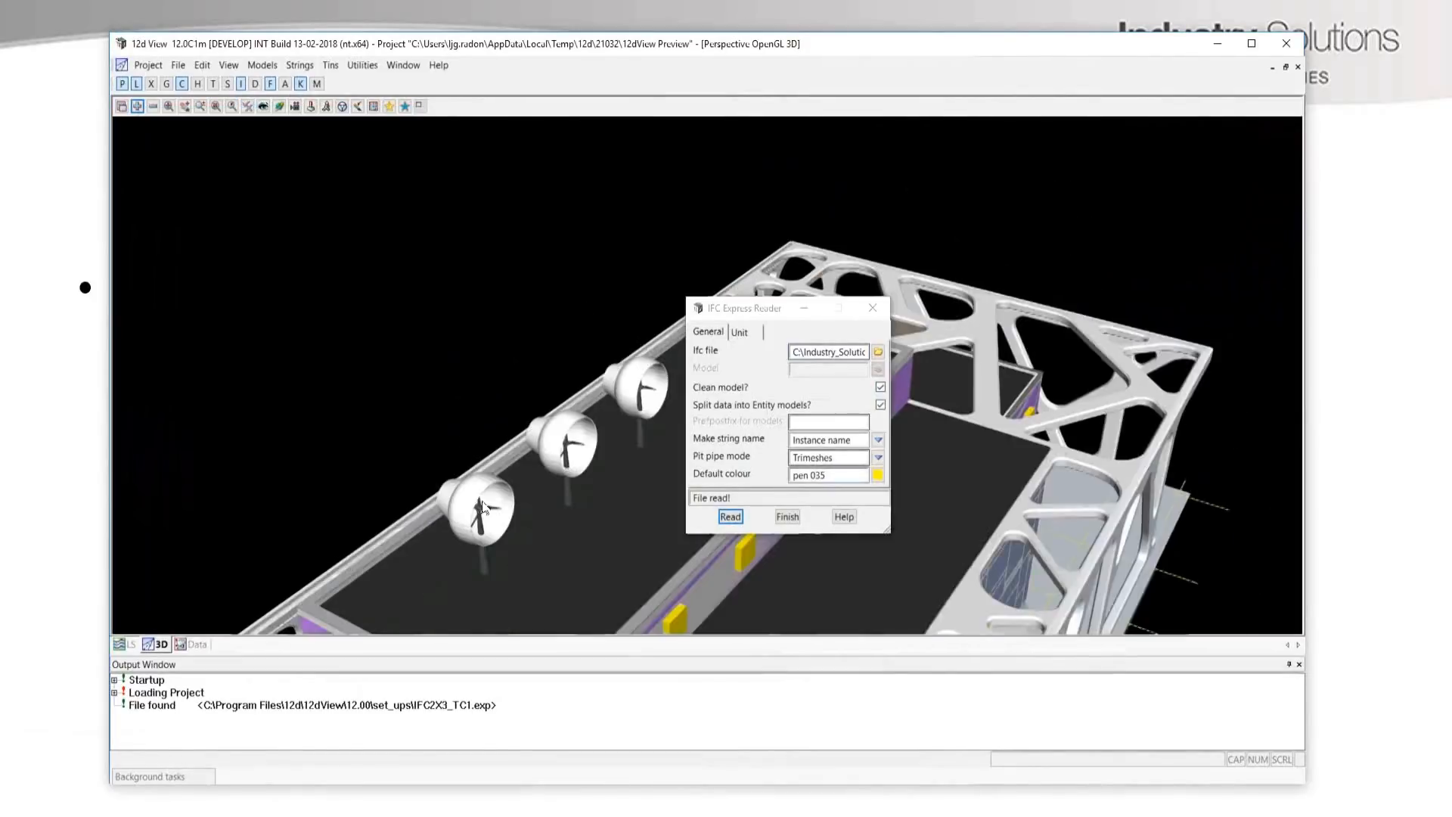
scroll(485, 505, "down", 1)
scroll(488, 499, "down", 4)
scroll(488, 503, "up", 4)
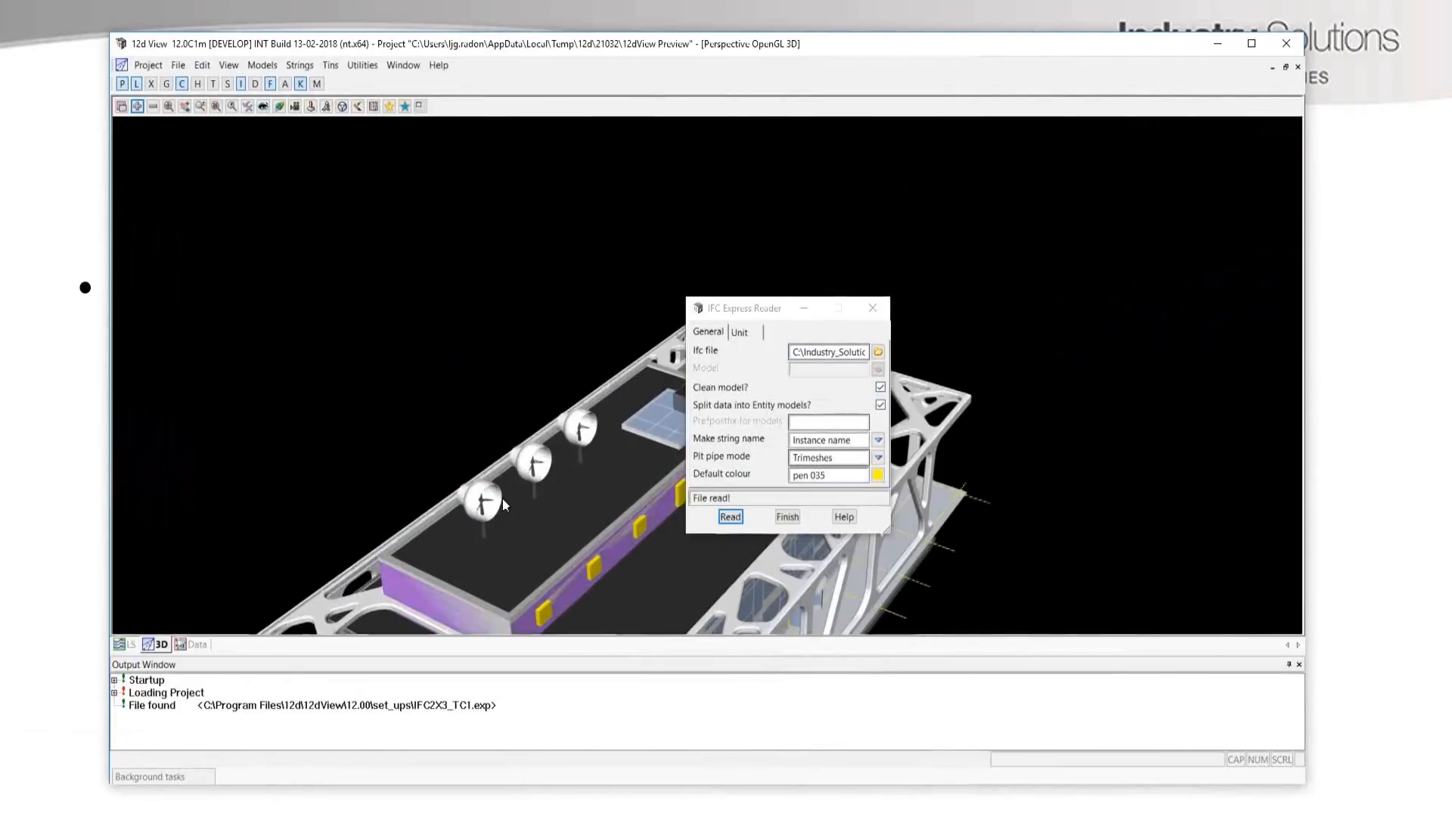
scroll(488, 513, "up", 3)
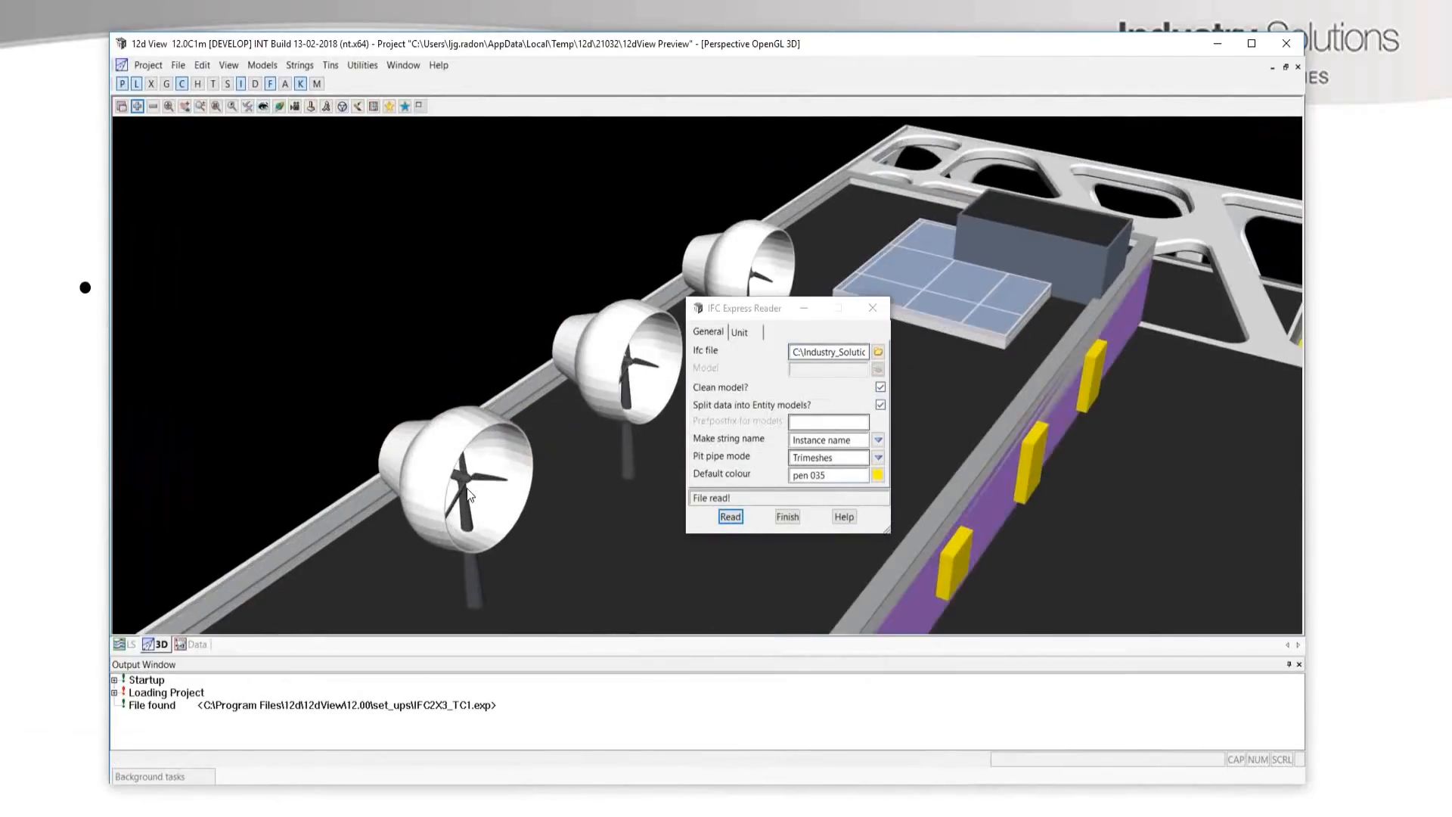
scroll(469, 495, "down", 1)
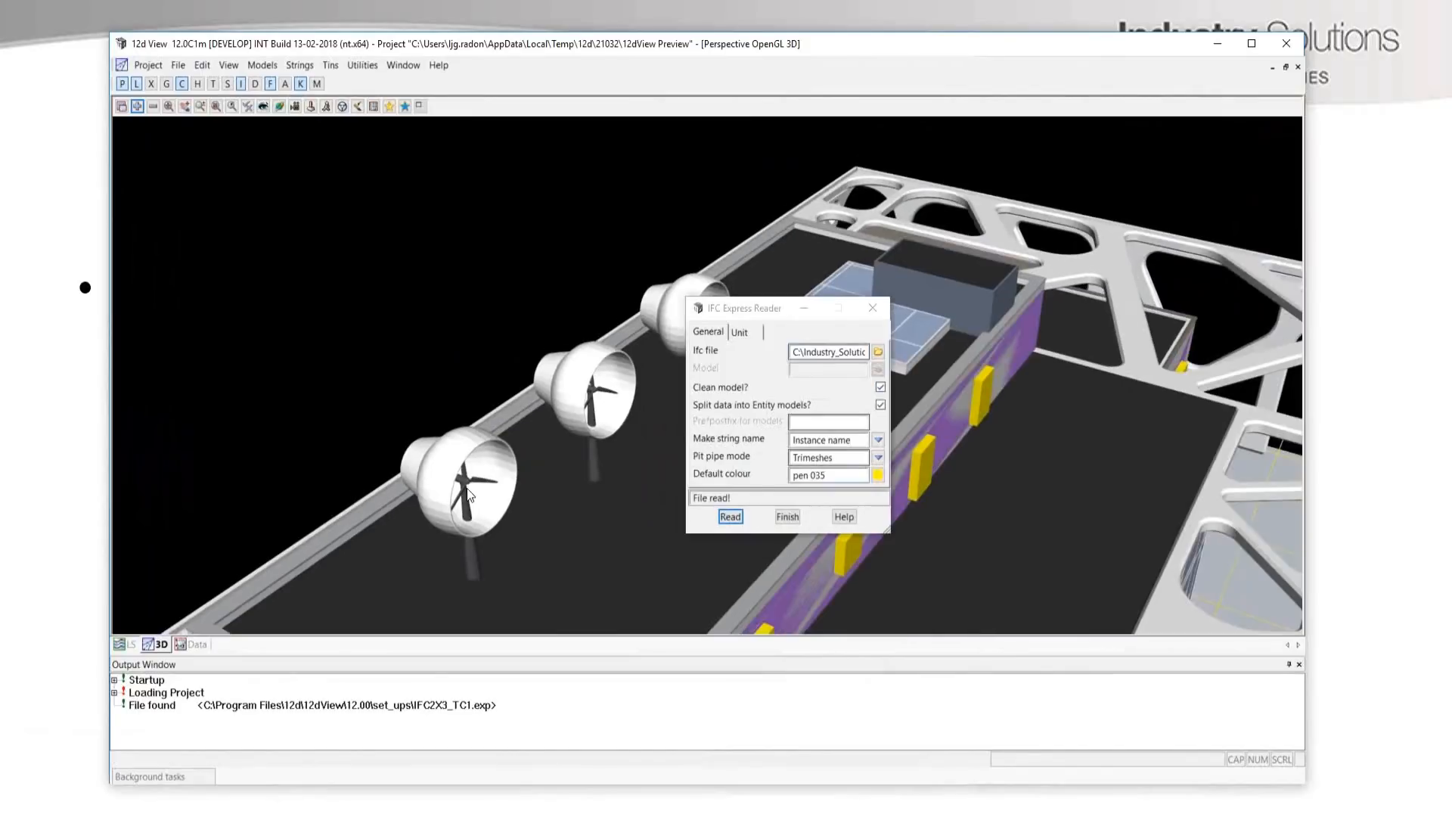
Fit the whole building in the 3D view and move the IFC Express Reader dialog aside.
left_click(173, 110)
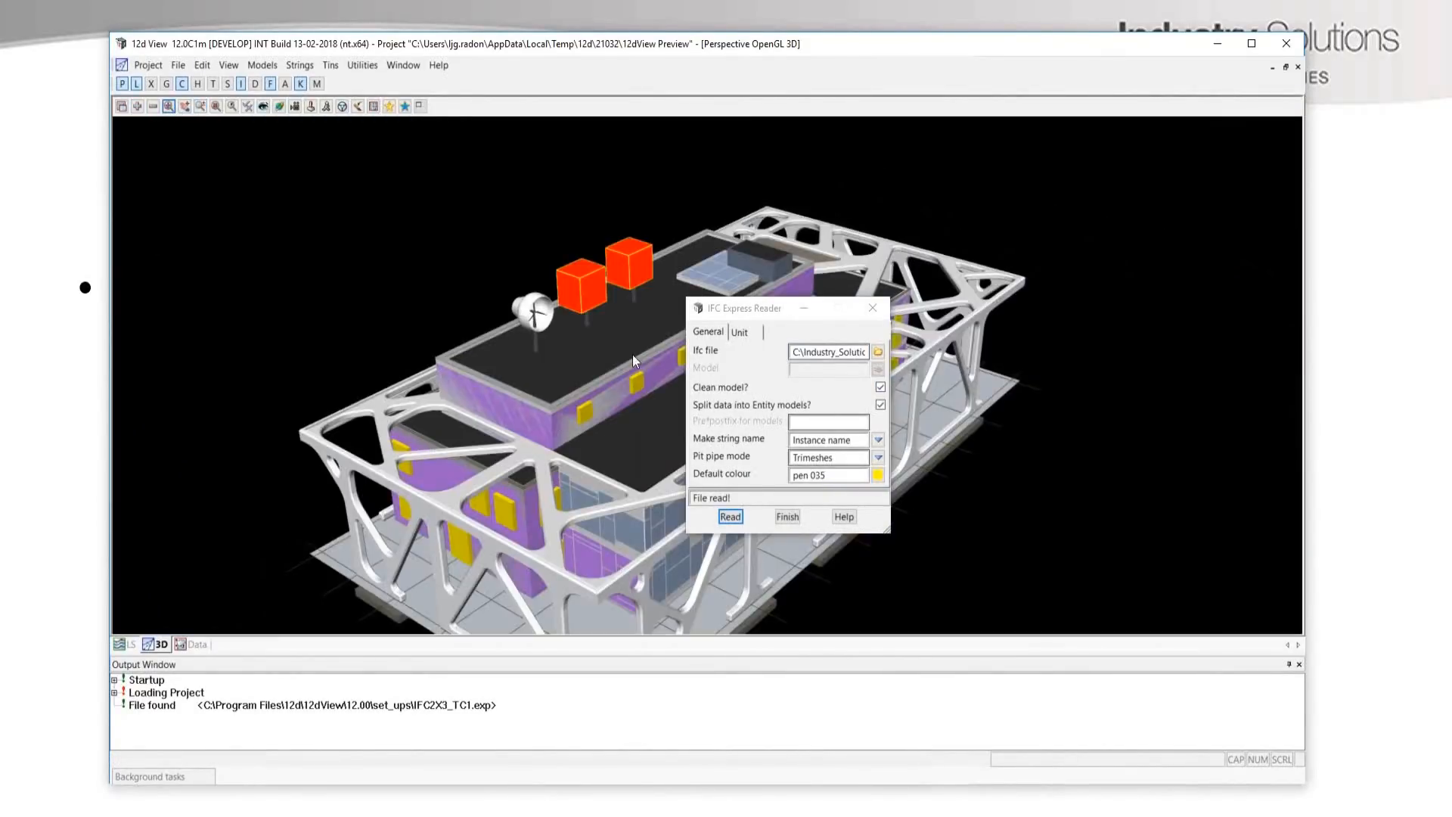
left_click(756, 310)
left_click_drag(756, 314, 922, 289)
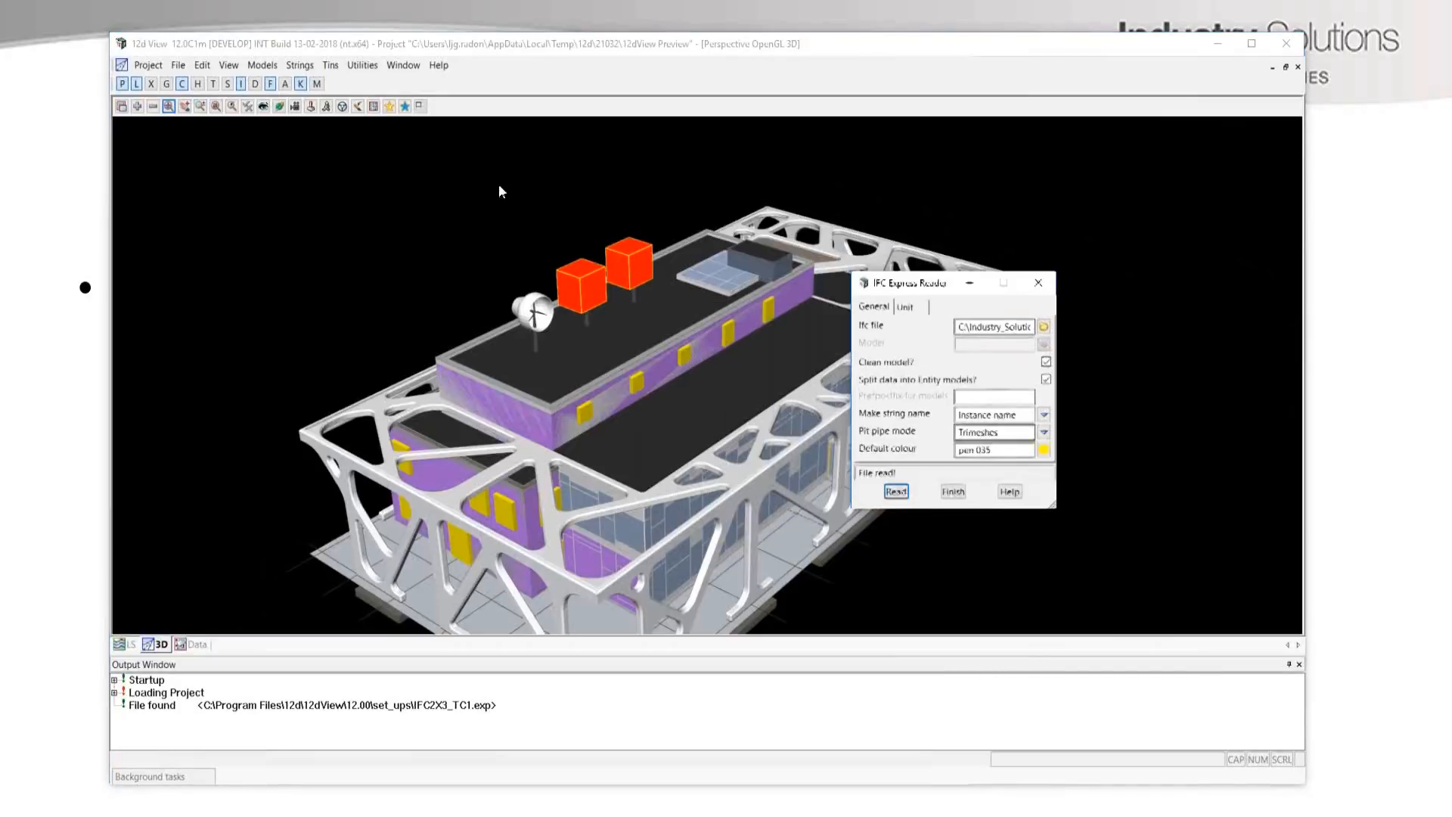
Open IFC Properties, set the dialog clear of the building, and pick the white wind turbine housing on the roof.
left_click(148, 66)
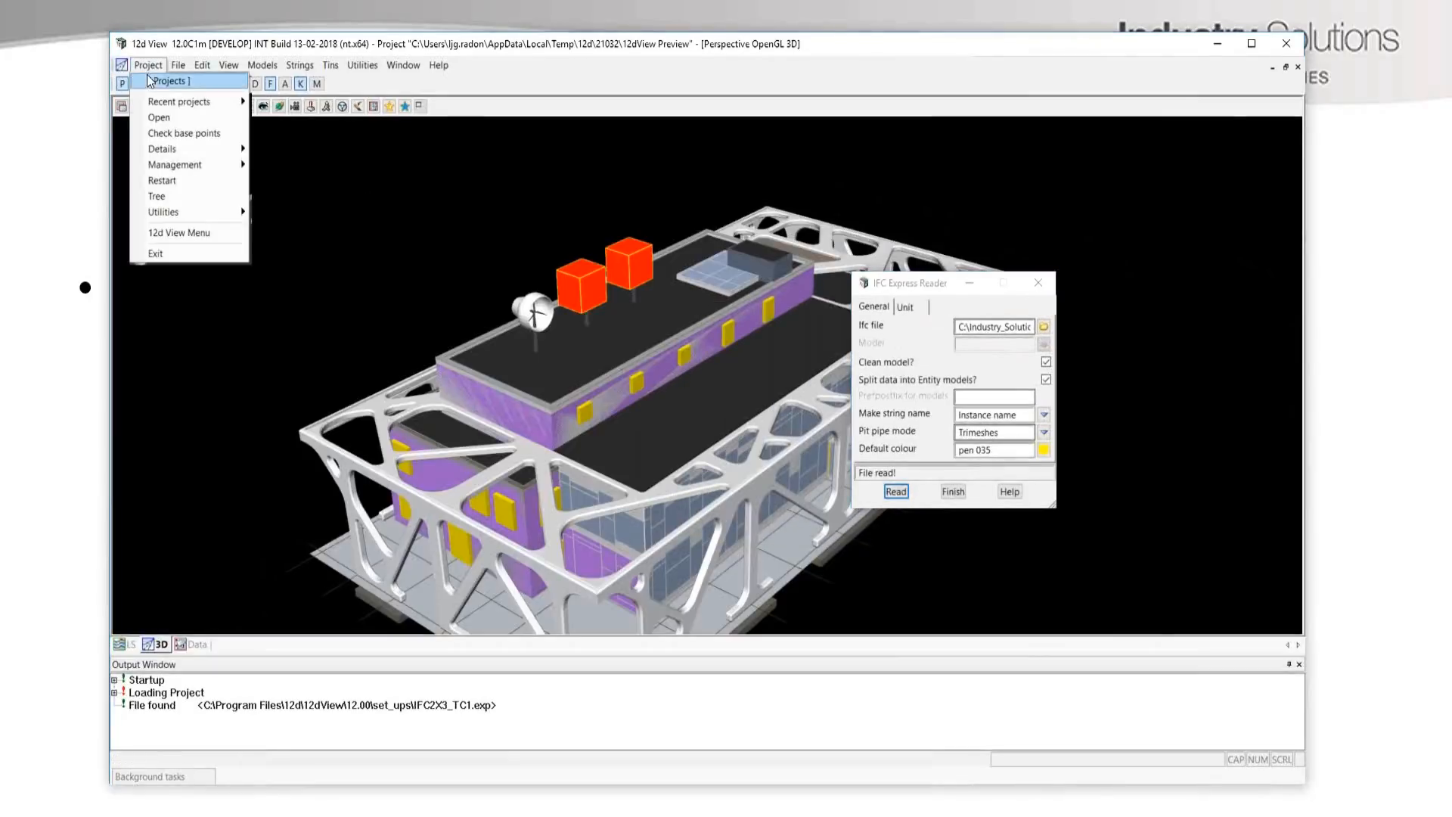
mouse_move(185, 69)
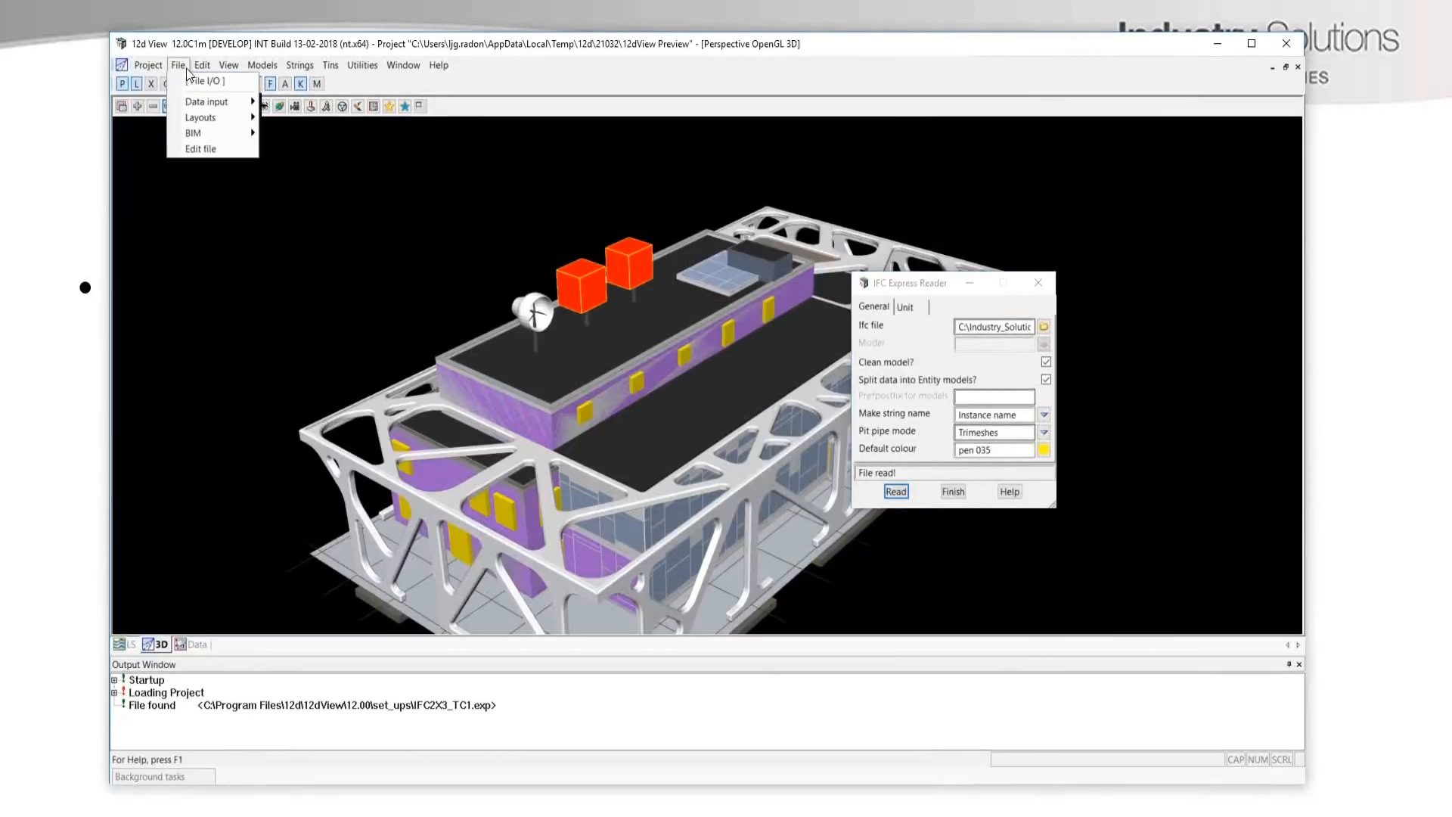
mouse_move(212, 136)
mouse_move(304, 157)
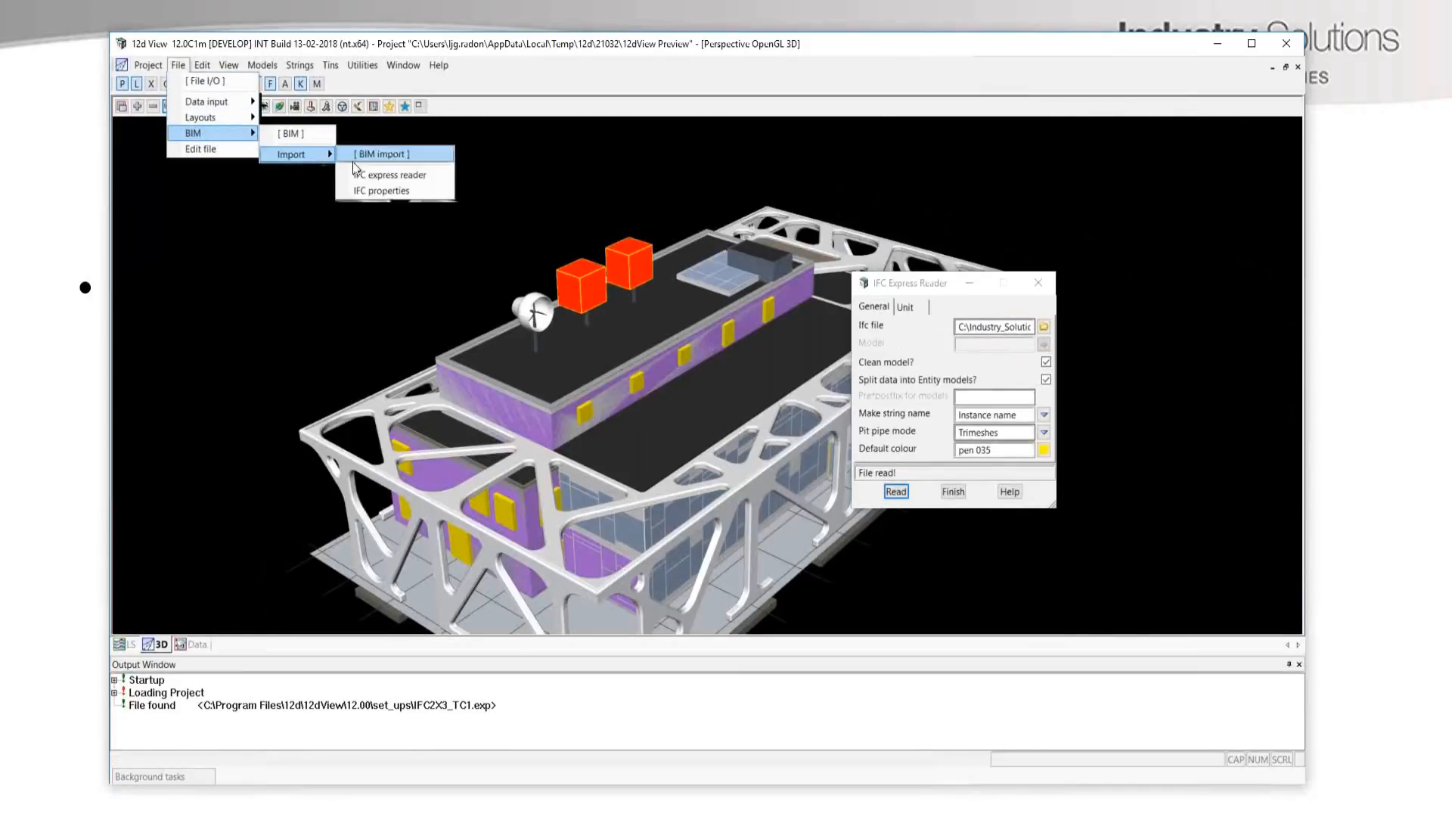
left_click(396, 191)
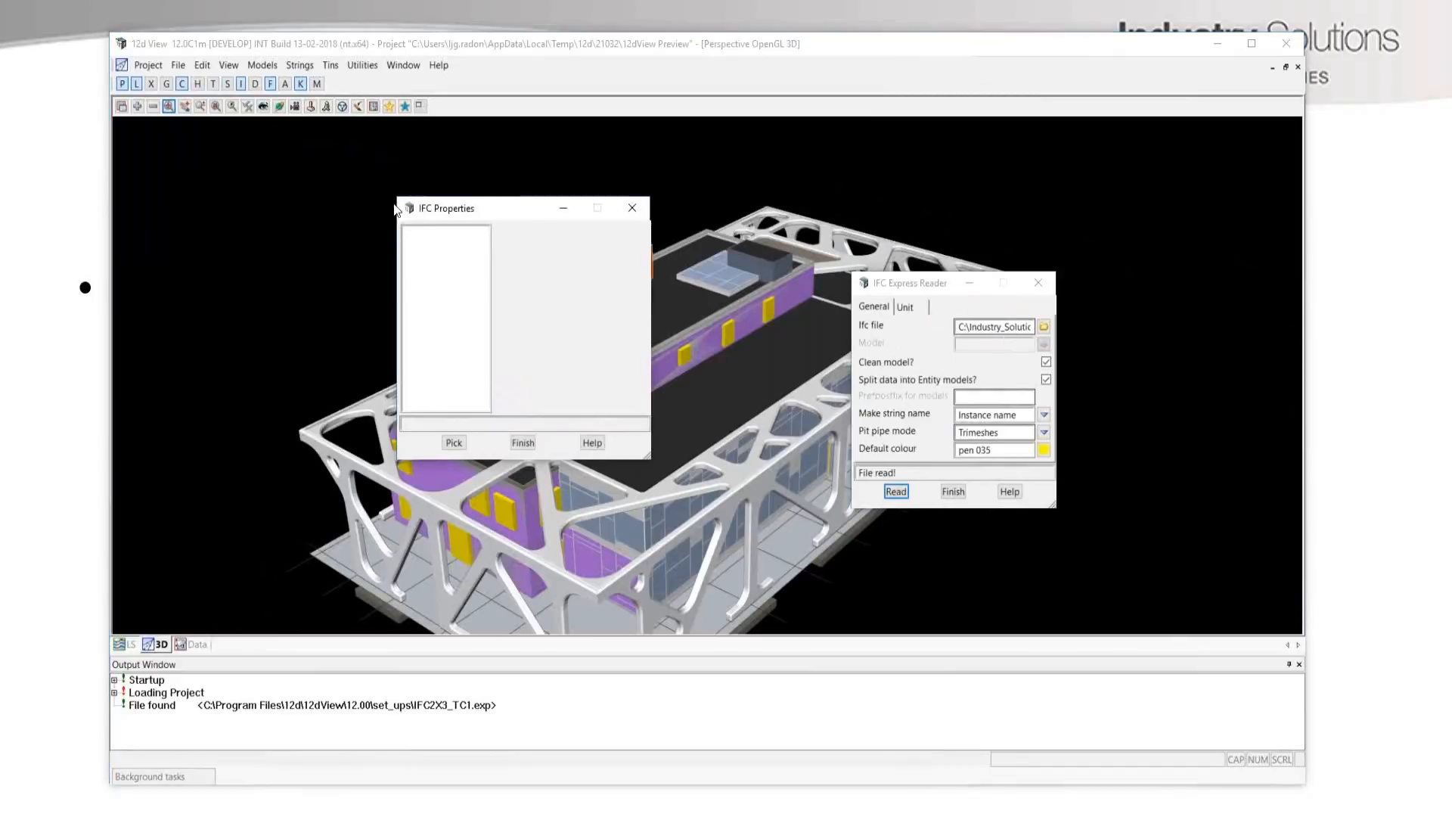
left_click_drag(440, 212, 221, 170)
left_click(236, 401)
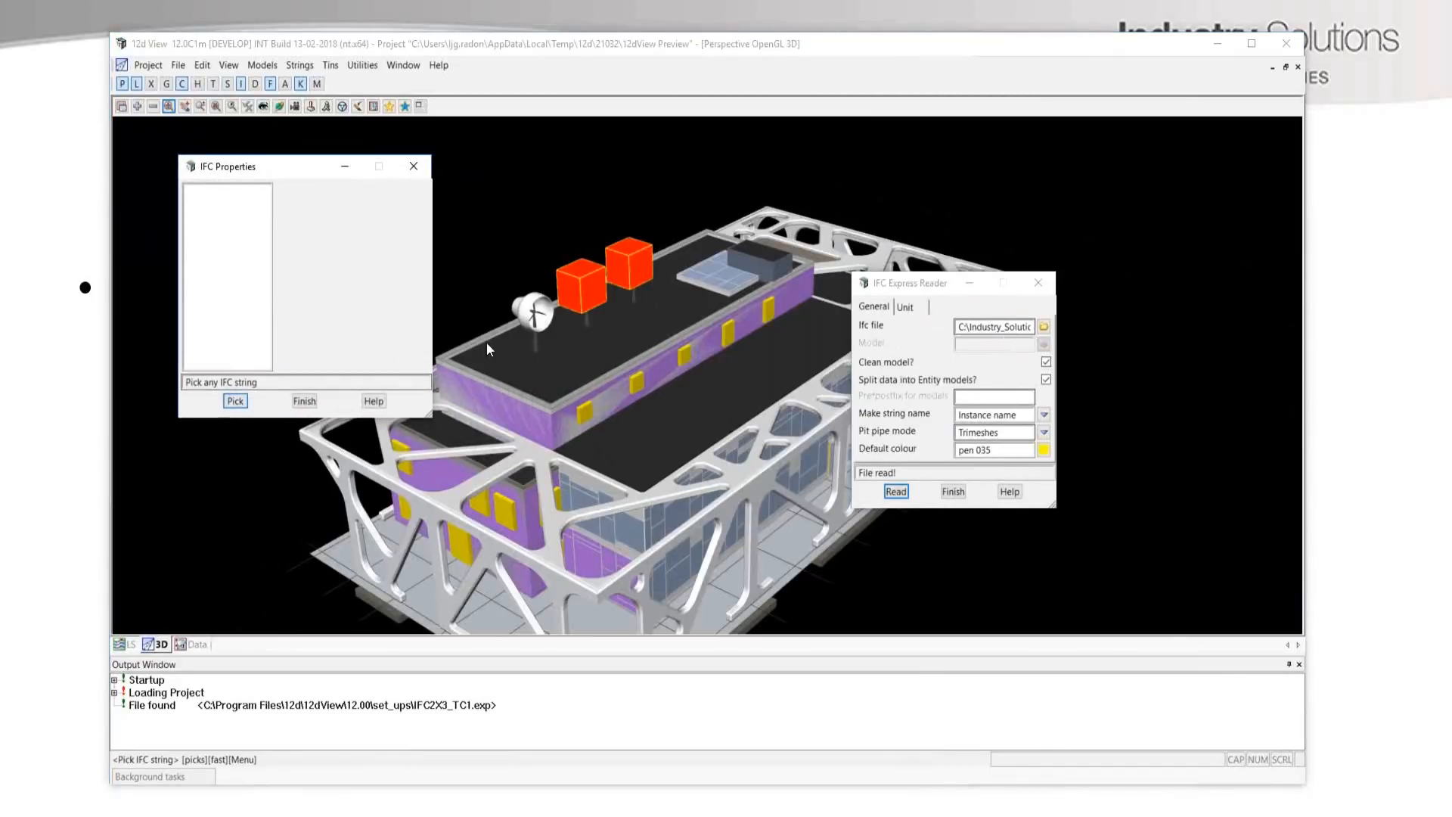
left_click(540, 308)
left_click(535, 300)
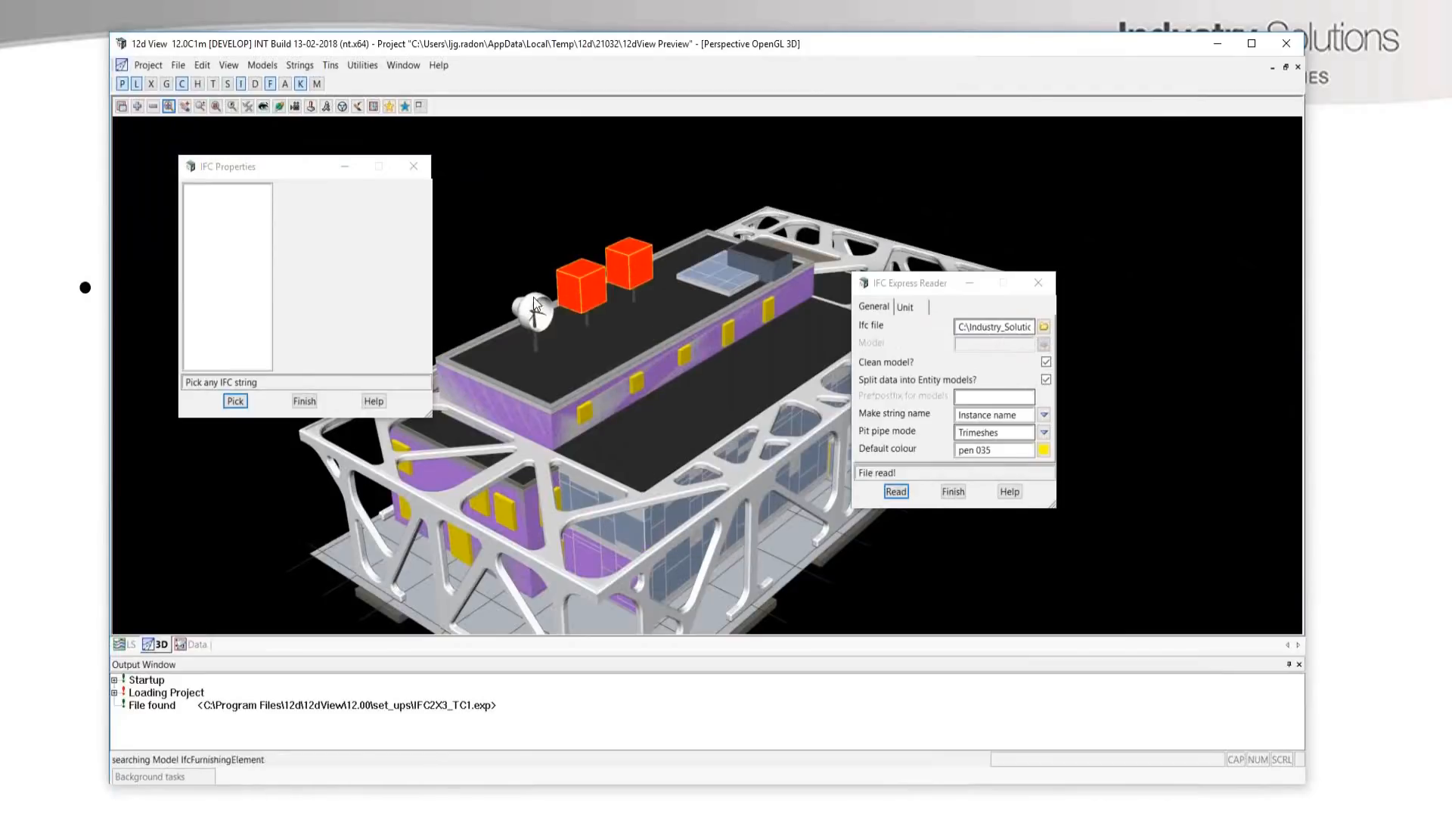
middle_click(533, 301)
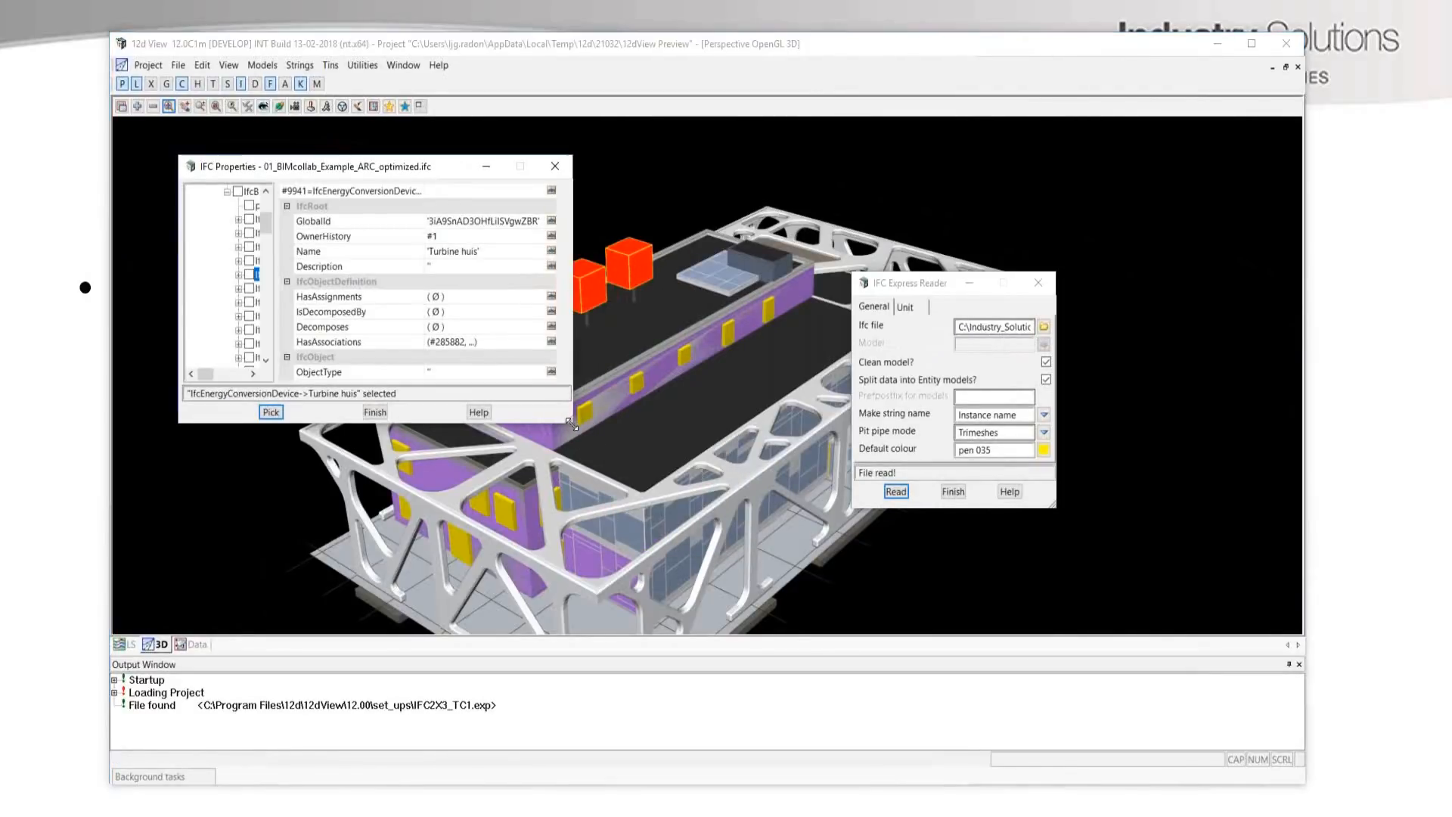
Enlarge the IFC Properties dialog and its tree, review the turbine housing's properties, and close the dialog.
left_click_drag(572, 429, 793, 601)
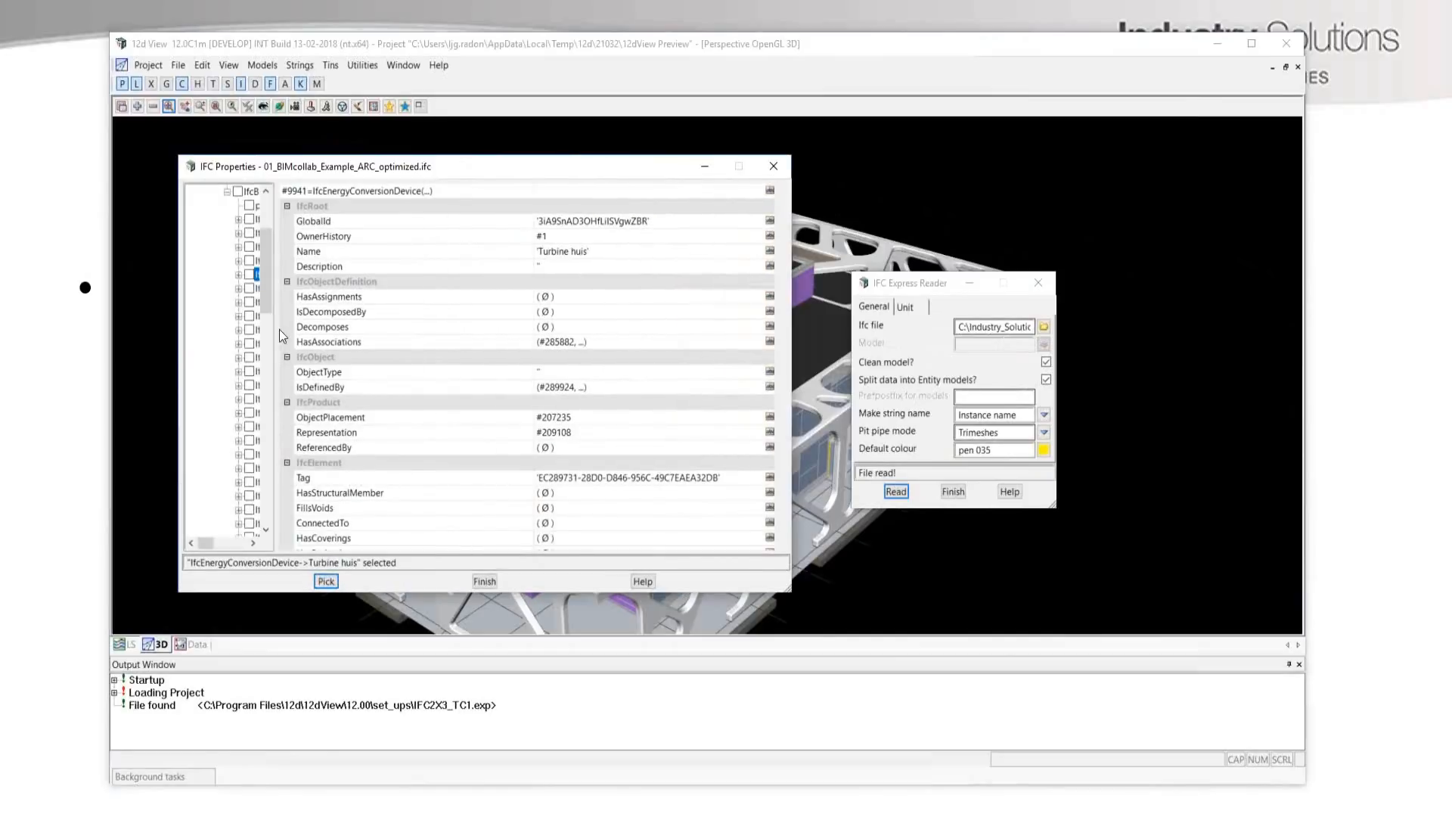
left_click_drag(276, 329, 415, 330)
left_click(239, 275)
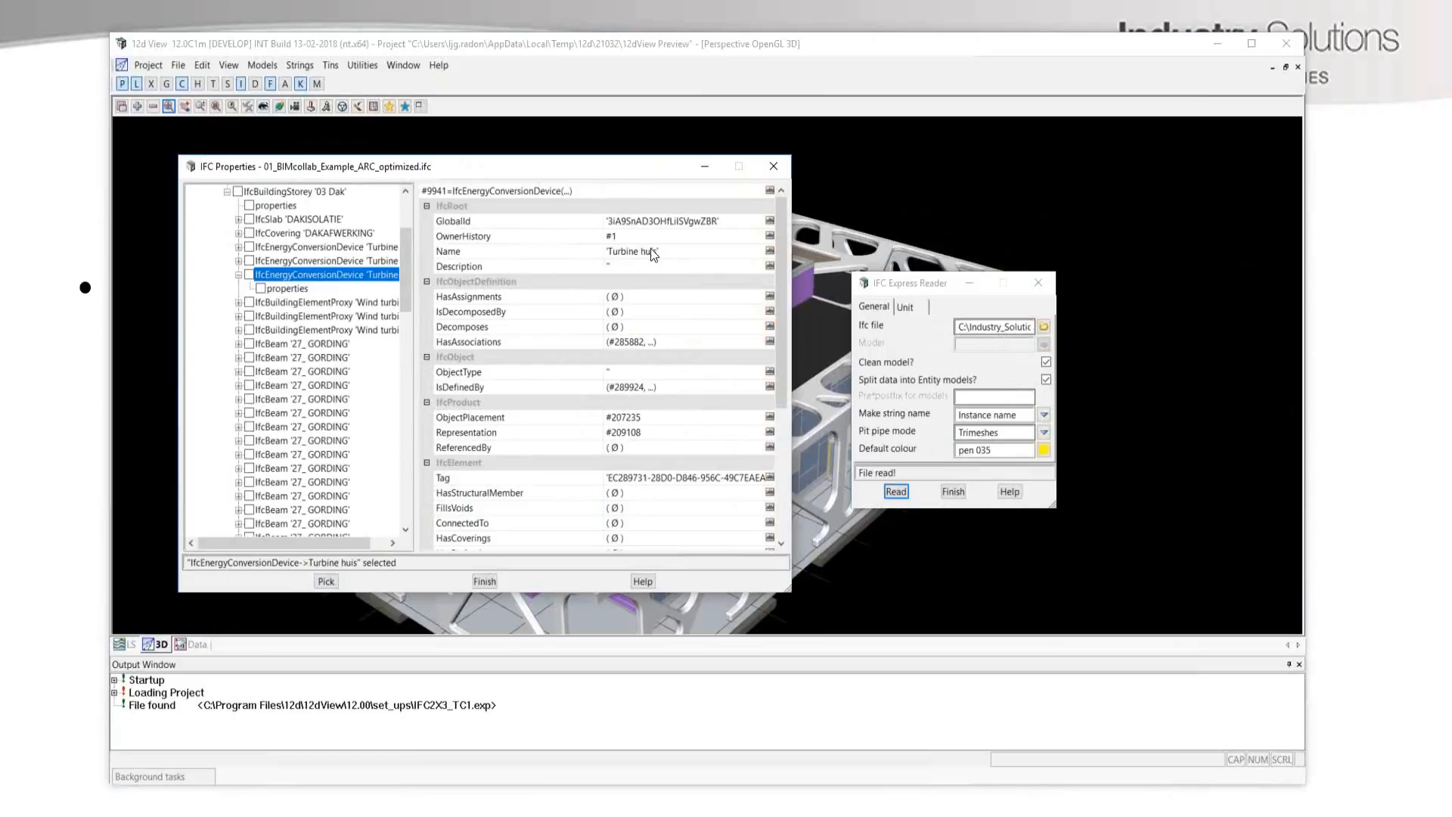
scroll(639, 371, "down", 1)
scroll(637, 375, "up", 1)
left_click(773, 166)
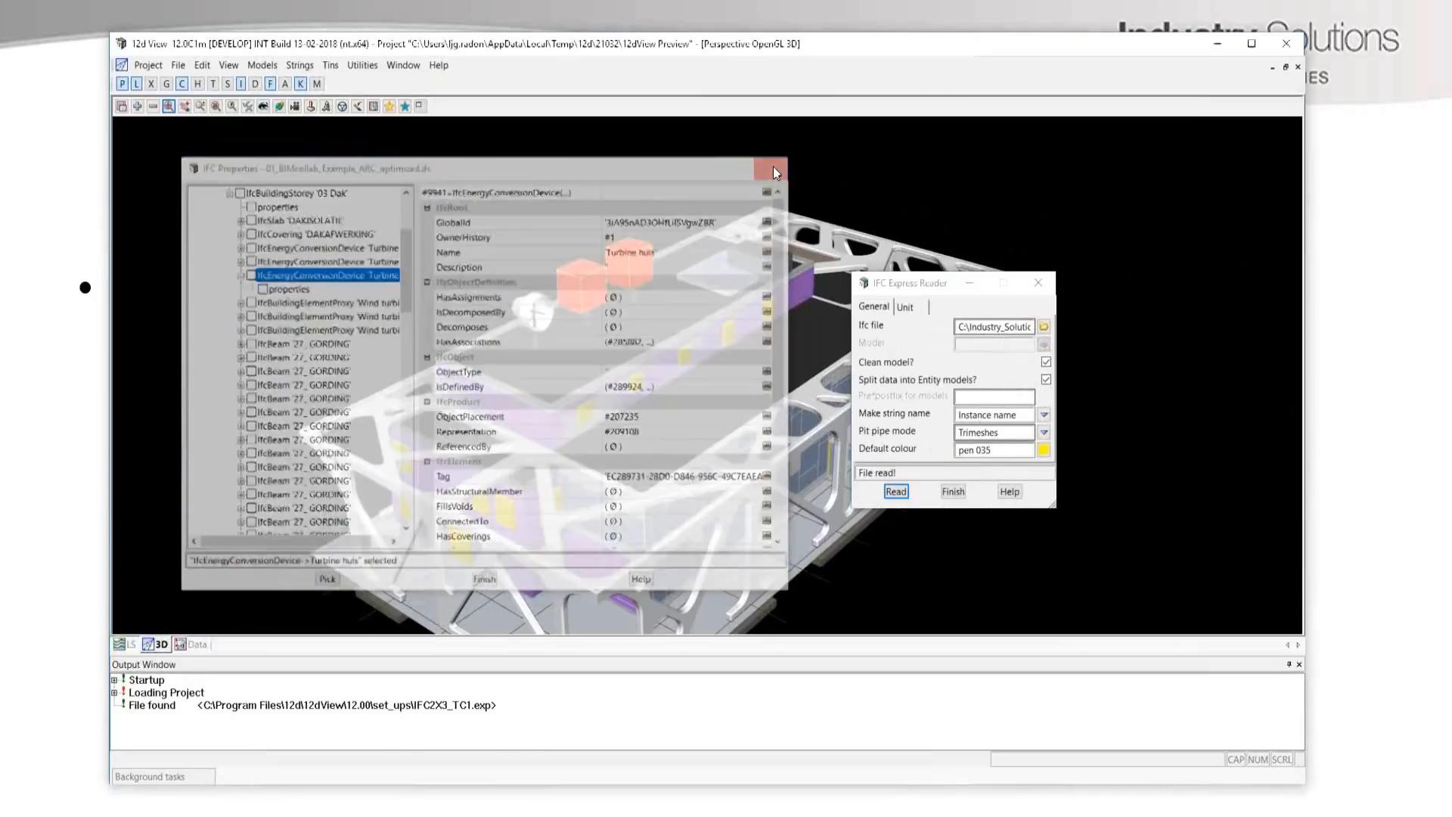
Close the IFC Express Reader and exit the 12d View preview of the building.
left_click_drag(865, 287, 258, 264)
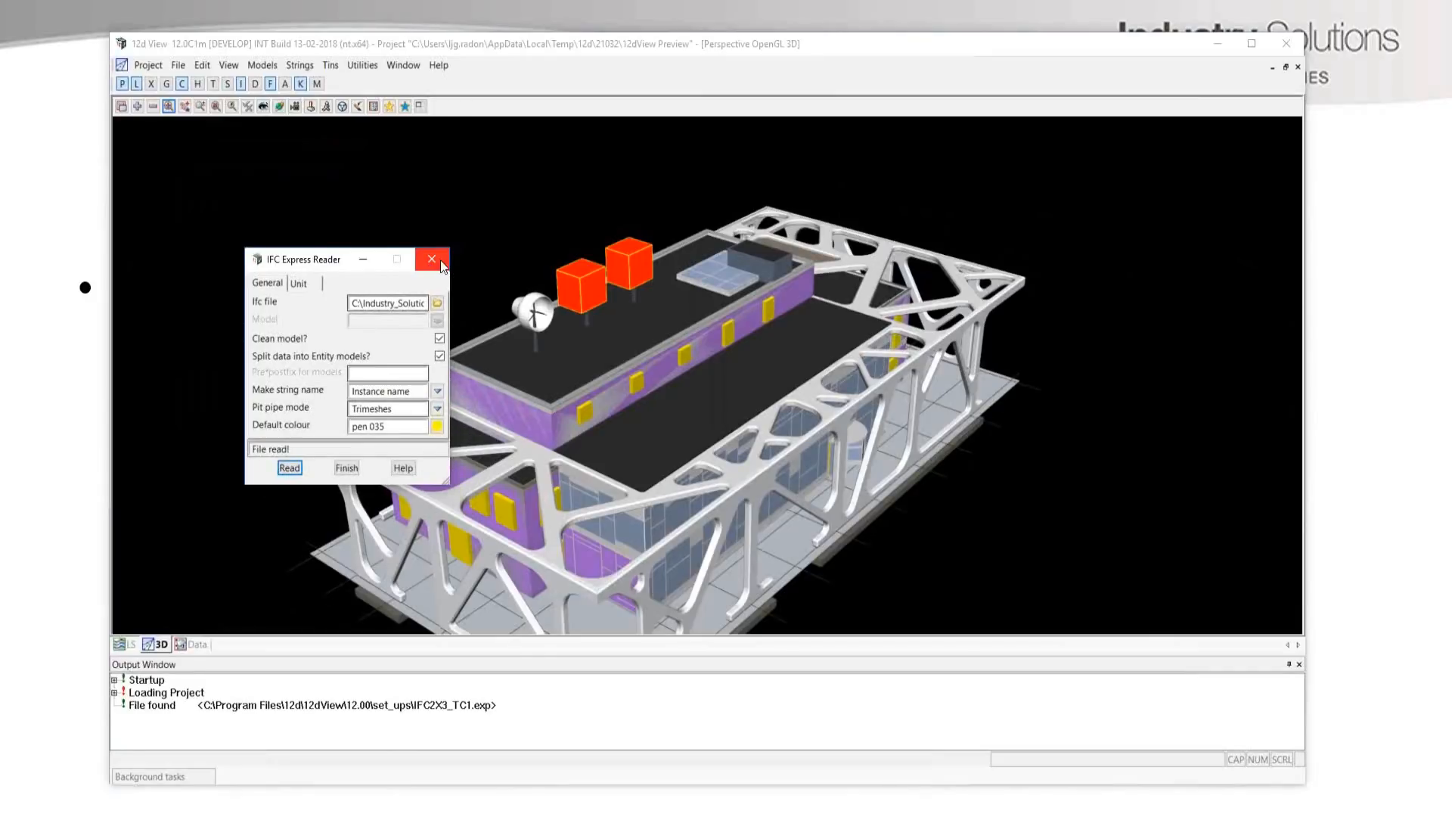
left_click(433, 259)
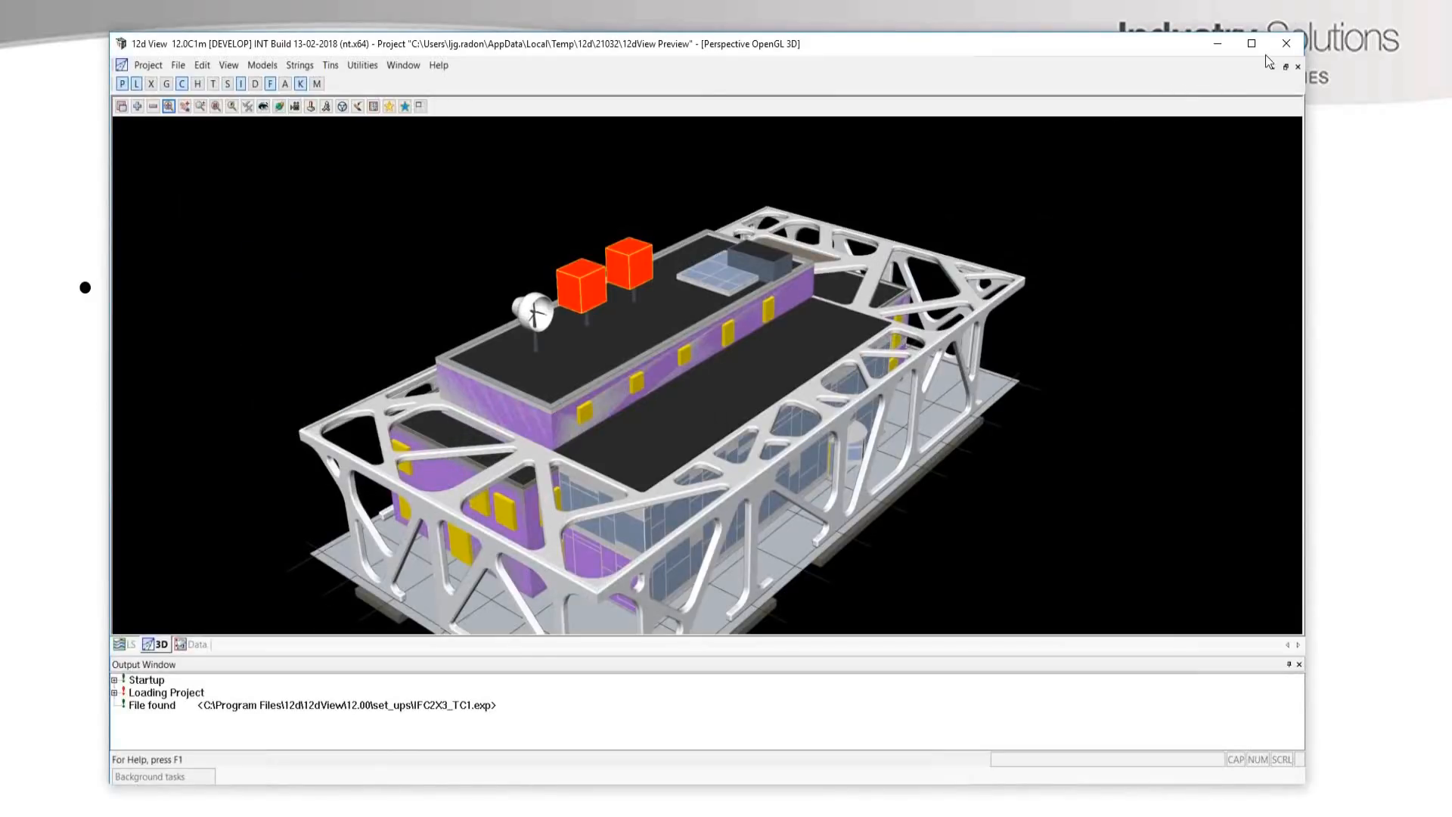
left_click(1289, 45)
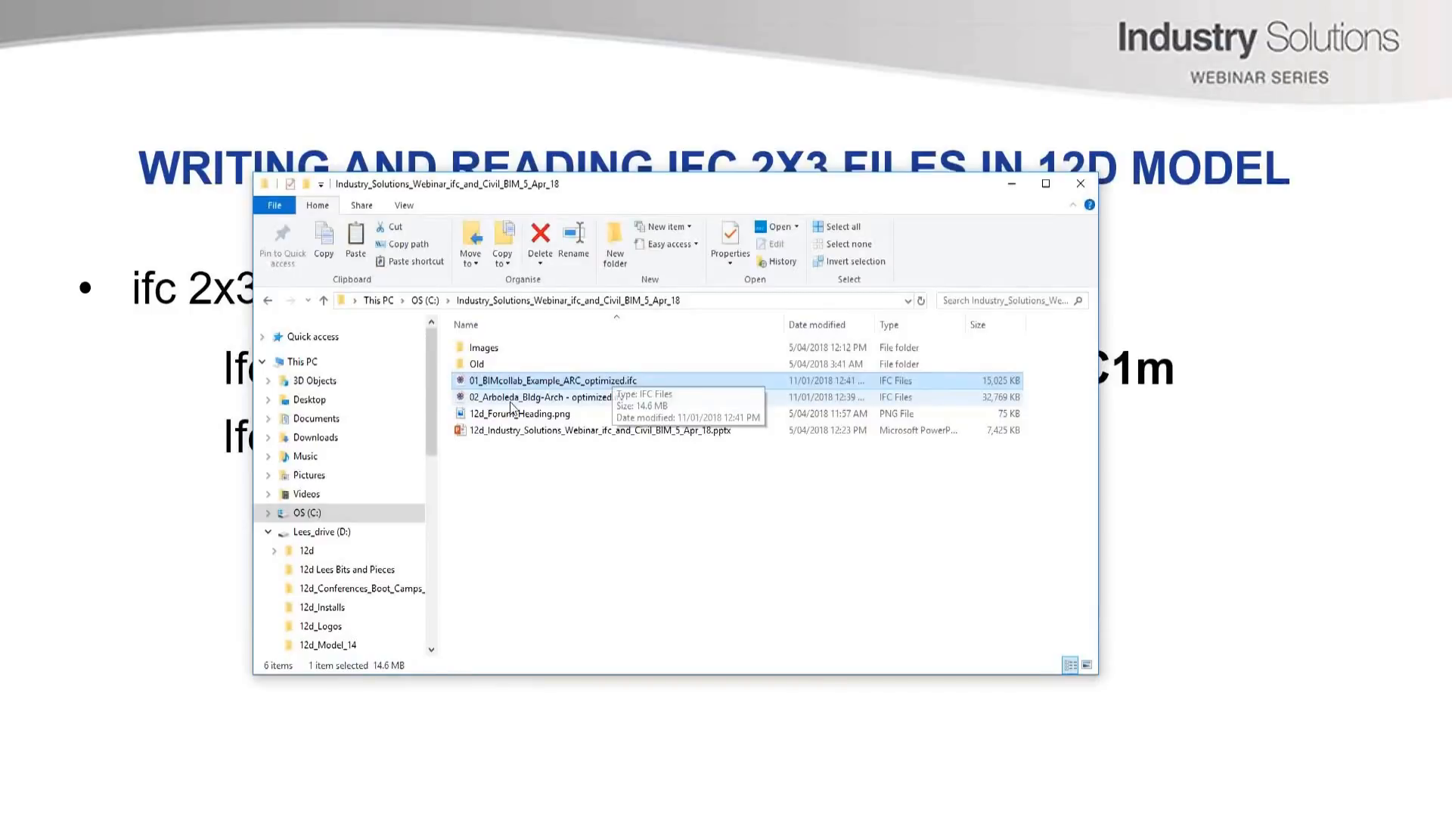
Open 02_Arboleda_Bldg-Arch - optimized.ifc in a maximised 12d View and read it with default colour pen 025a.
left_click(512, 399)
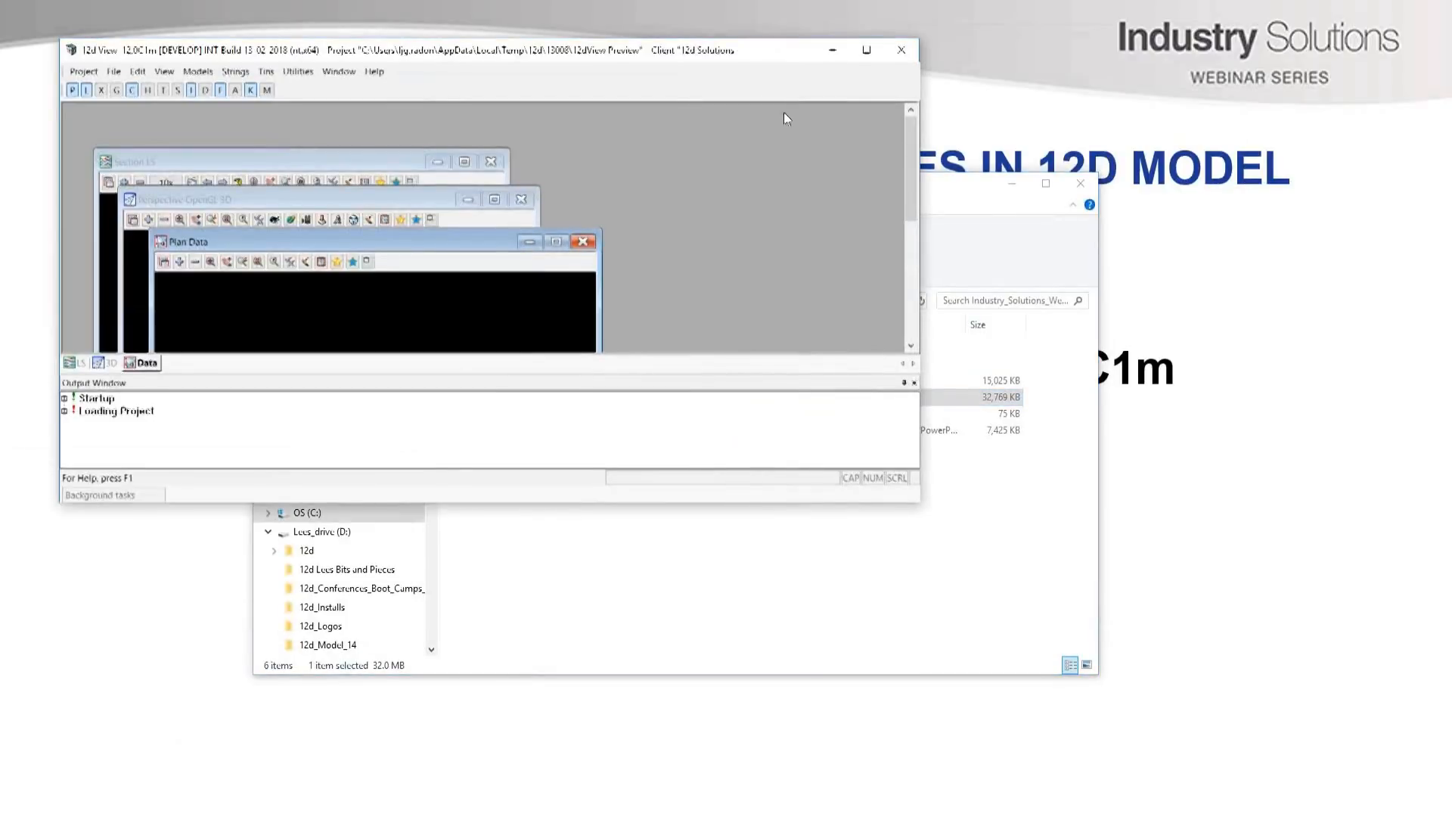
left_click(872, 51)
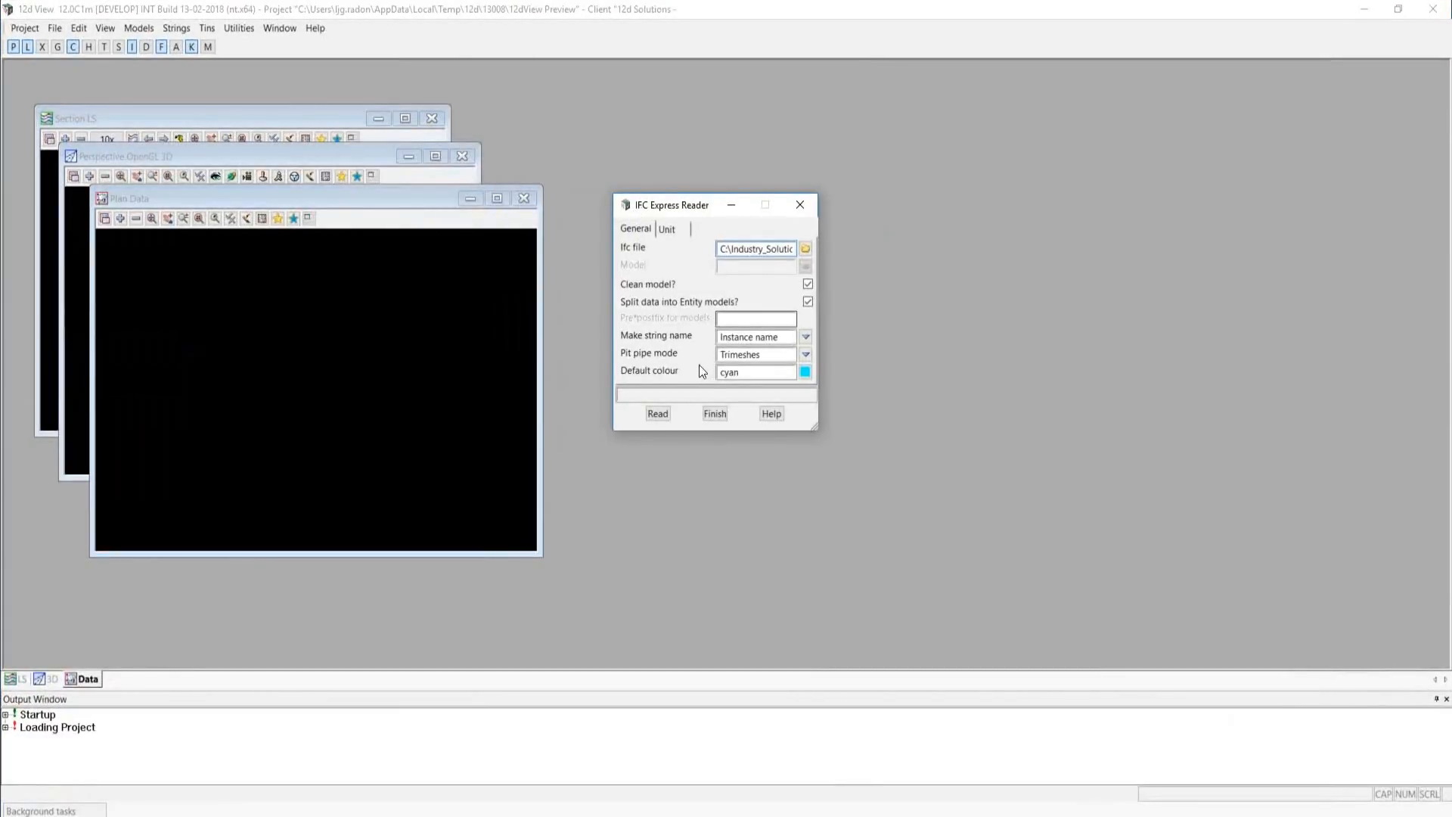
left_click(805, 371)
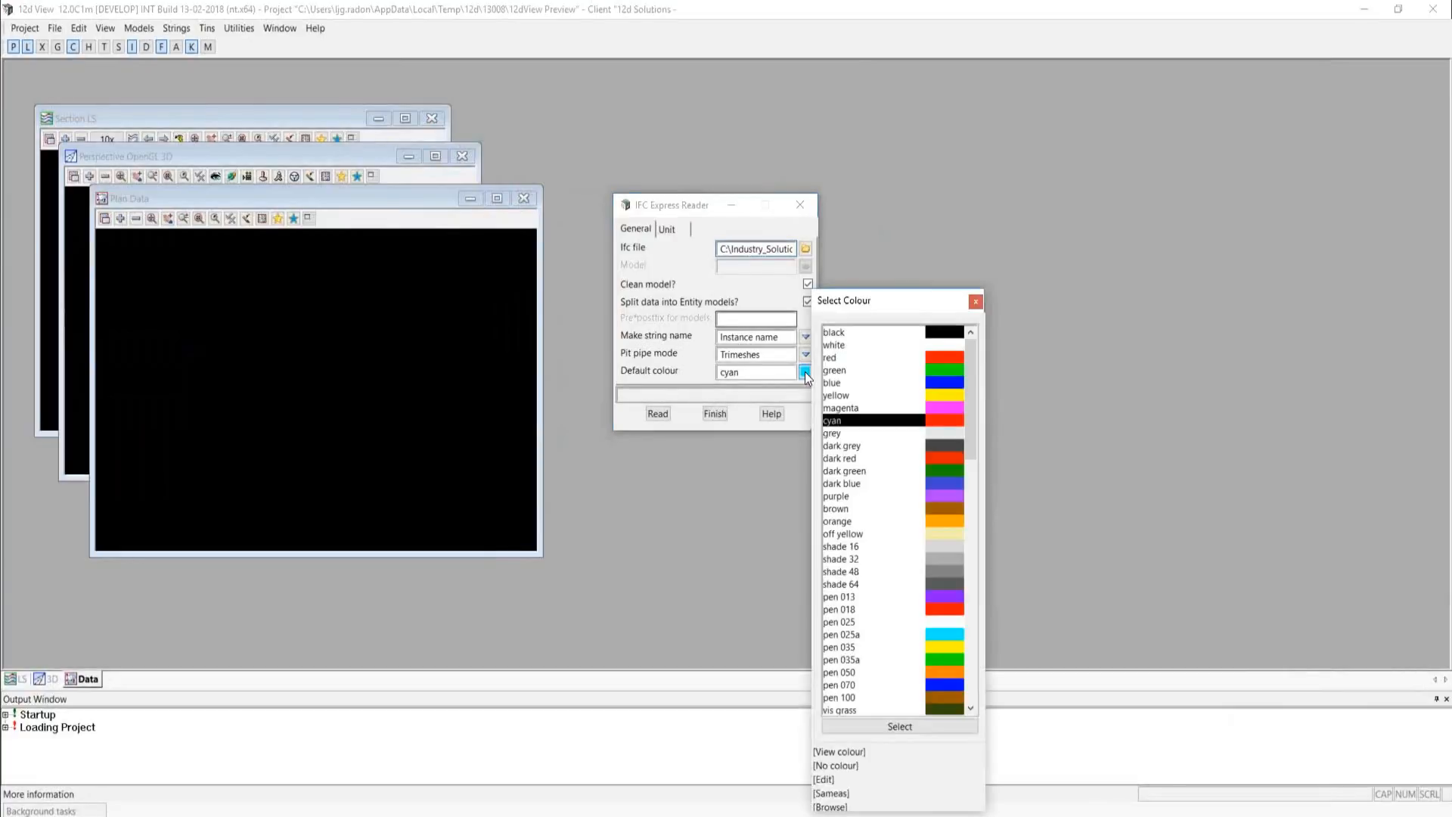
left_click(943, 636)
double_click(943, 635)
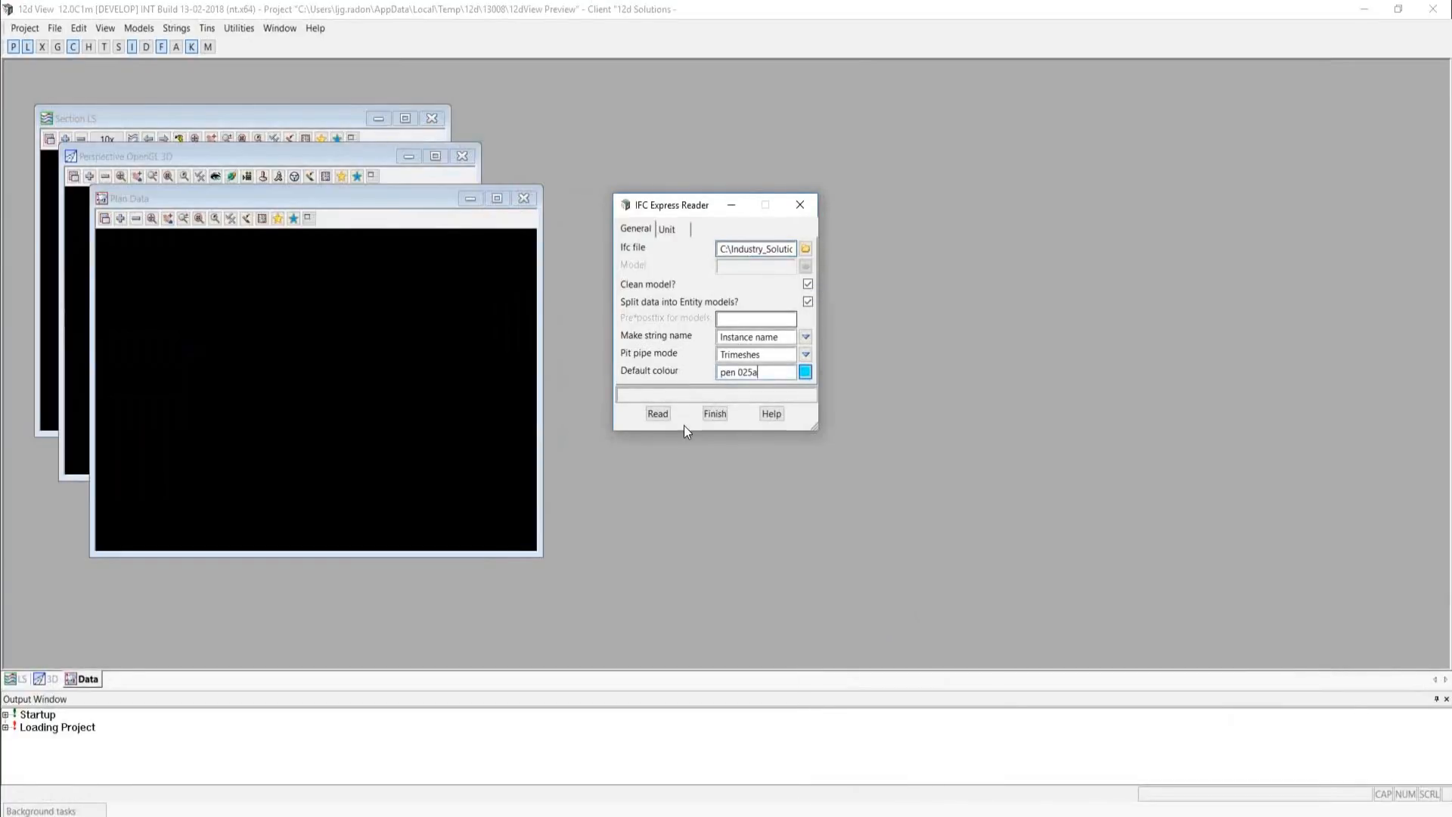
left_click(655, 414)
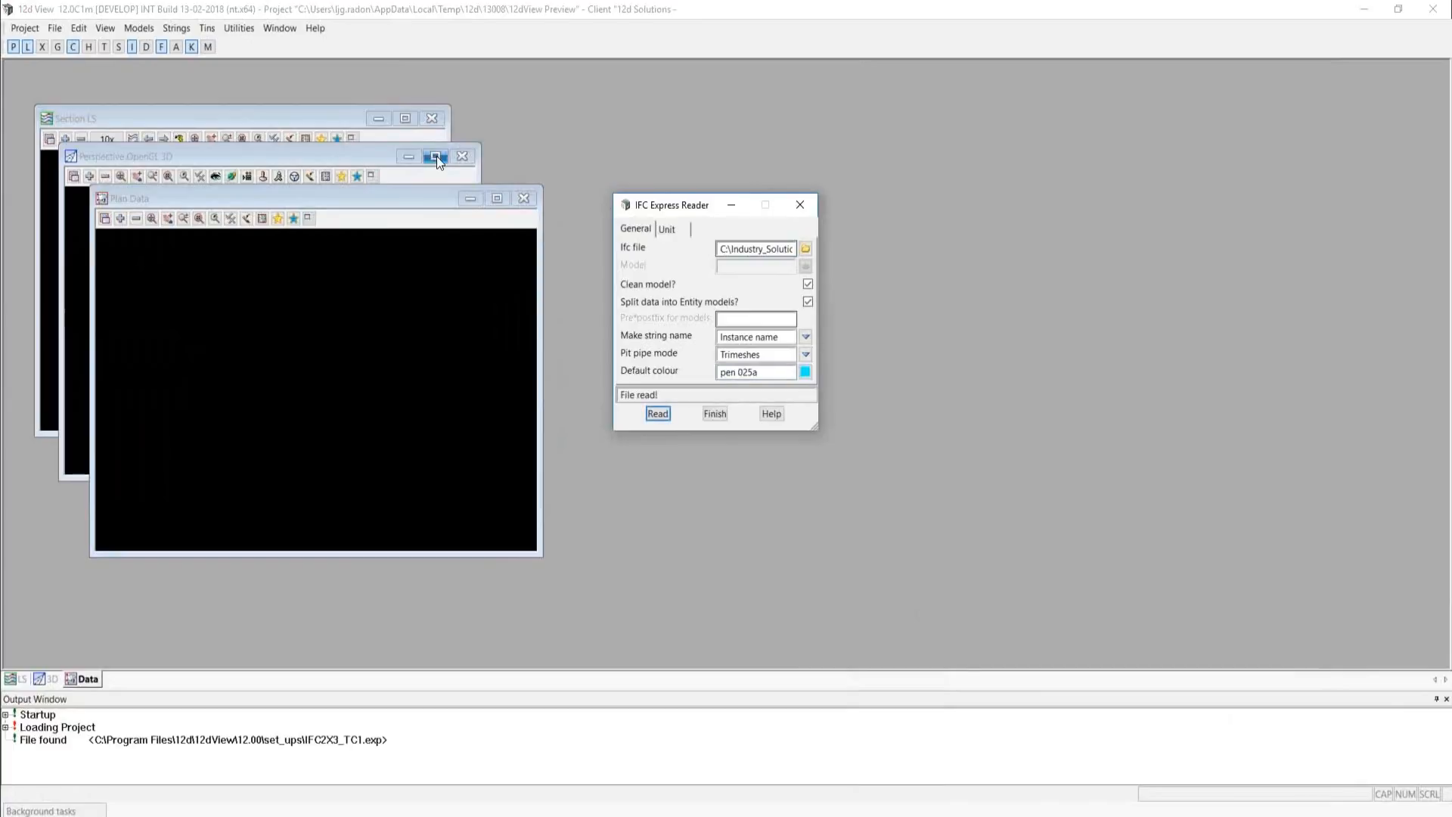
Maximise the 3D perspective view and add the IfcBeam model to it.
left_click(437, 156)
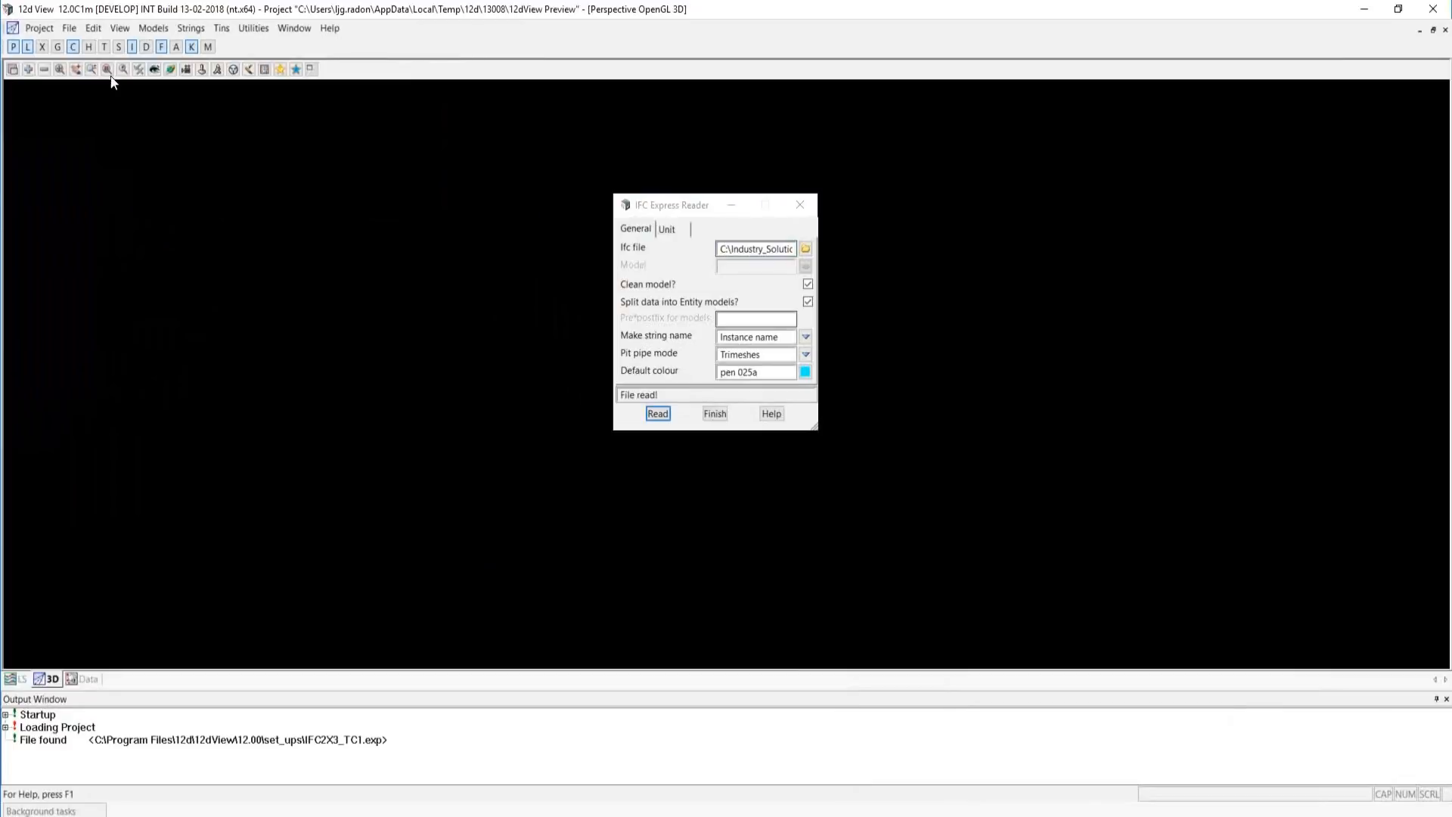
left_click(29, 68)
left_click_drag(105, 81, 260, 144)
double_click(226, 221)
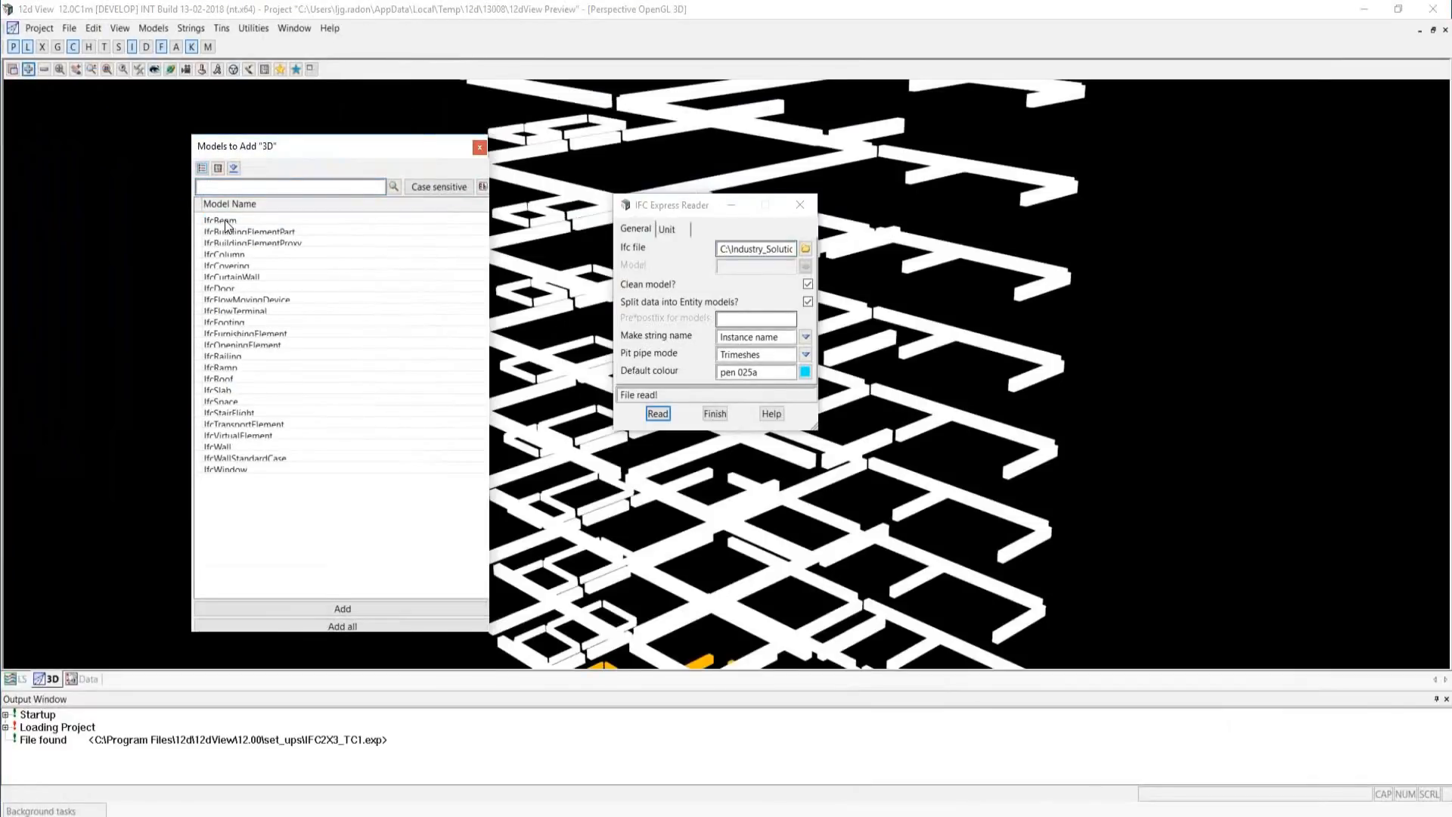
Turn on shading in the 3D view and bring the full height of the beam framework into view.
left_click(140, 70)
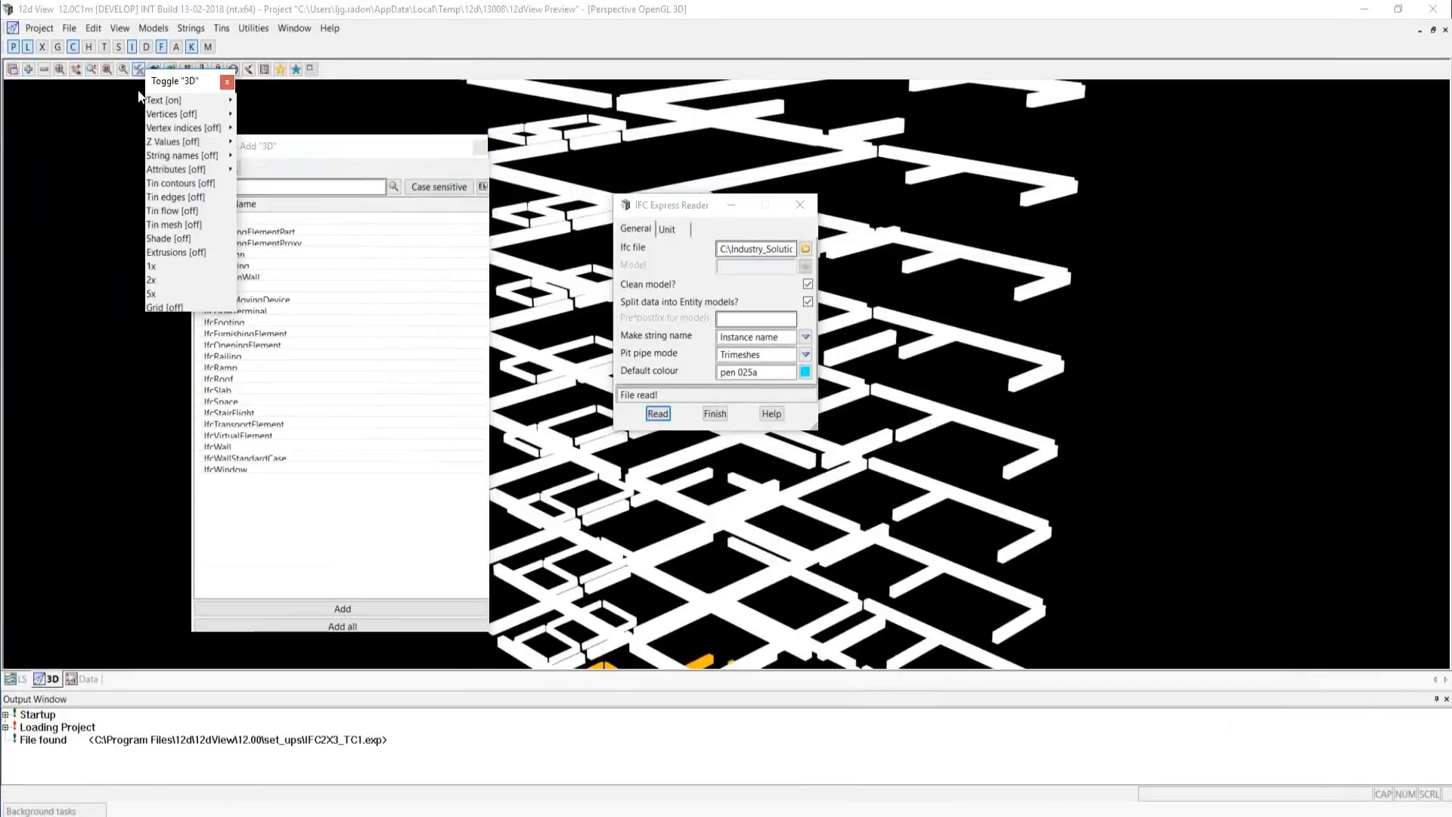
left_click(170, 239)
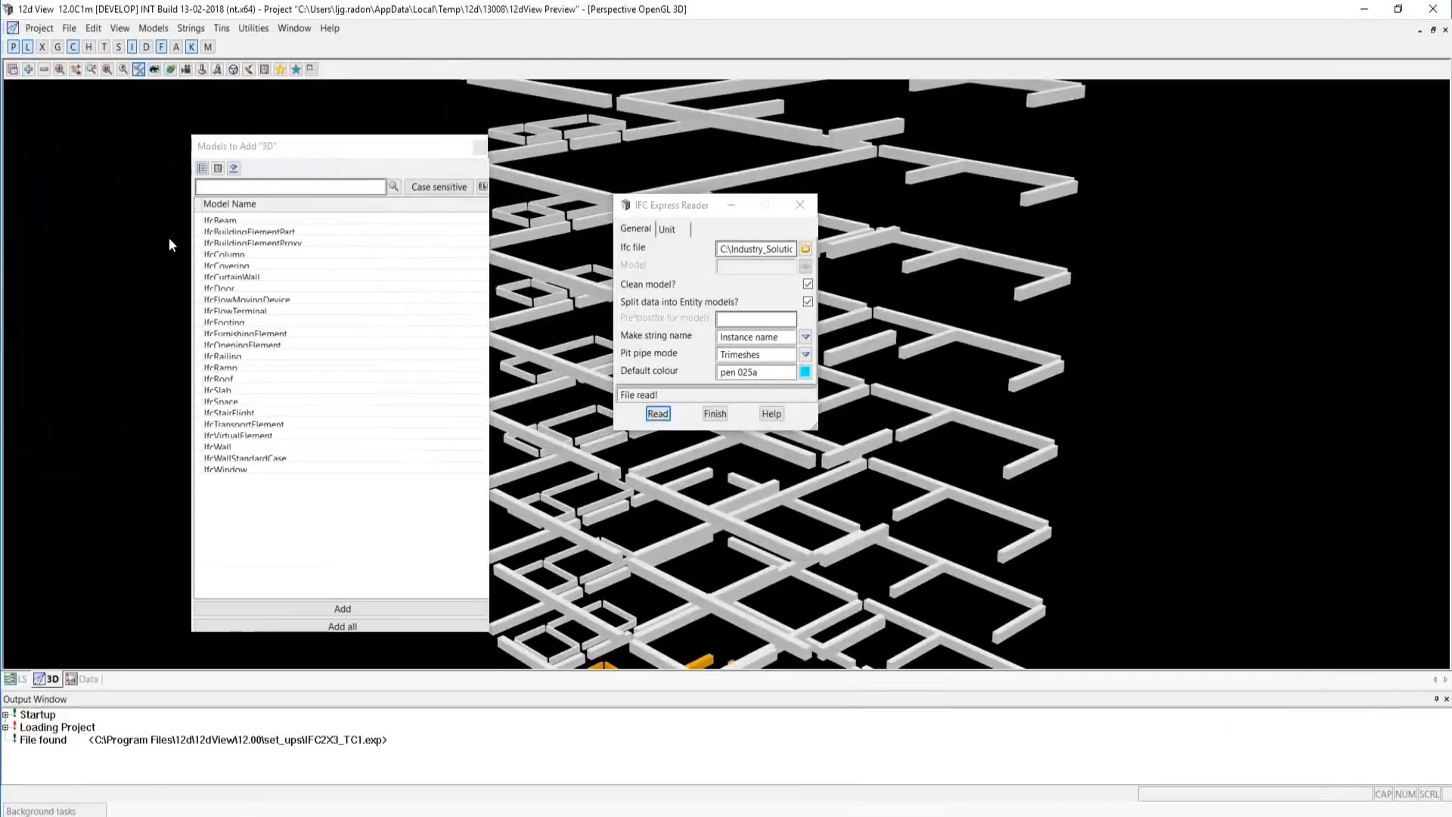
scroll(537, 439, "down", 4)
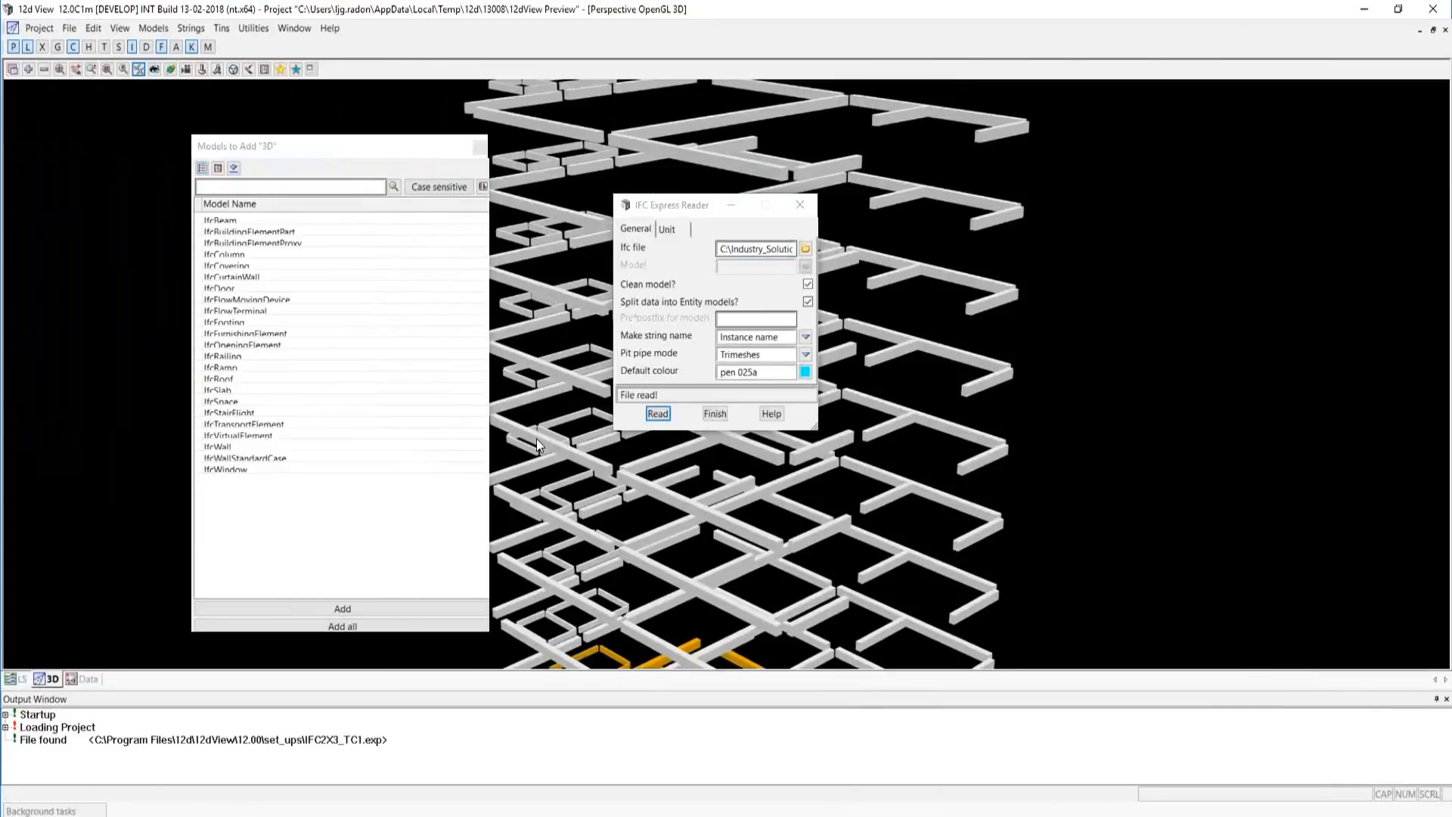
scroll(541, 444, "down", 3)
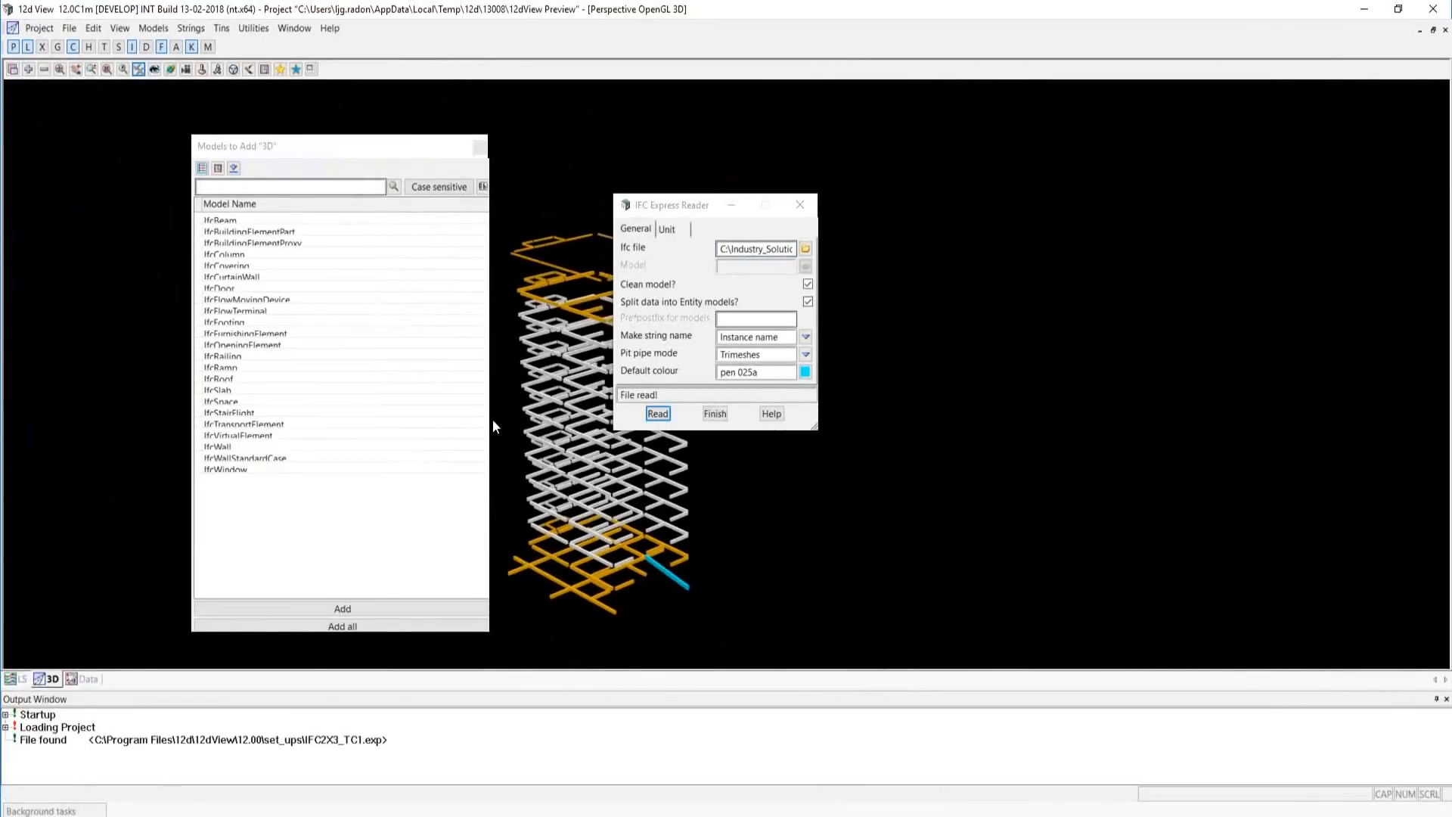
Add the IfcBuildingElementPart model to the 3D view and inspect the parts on the lower storeys.
double_click(271, 231)
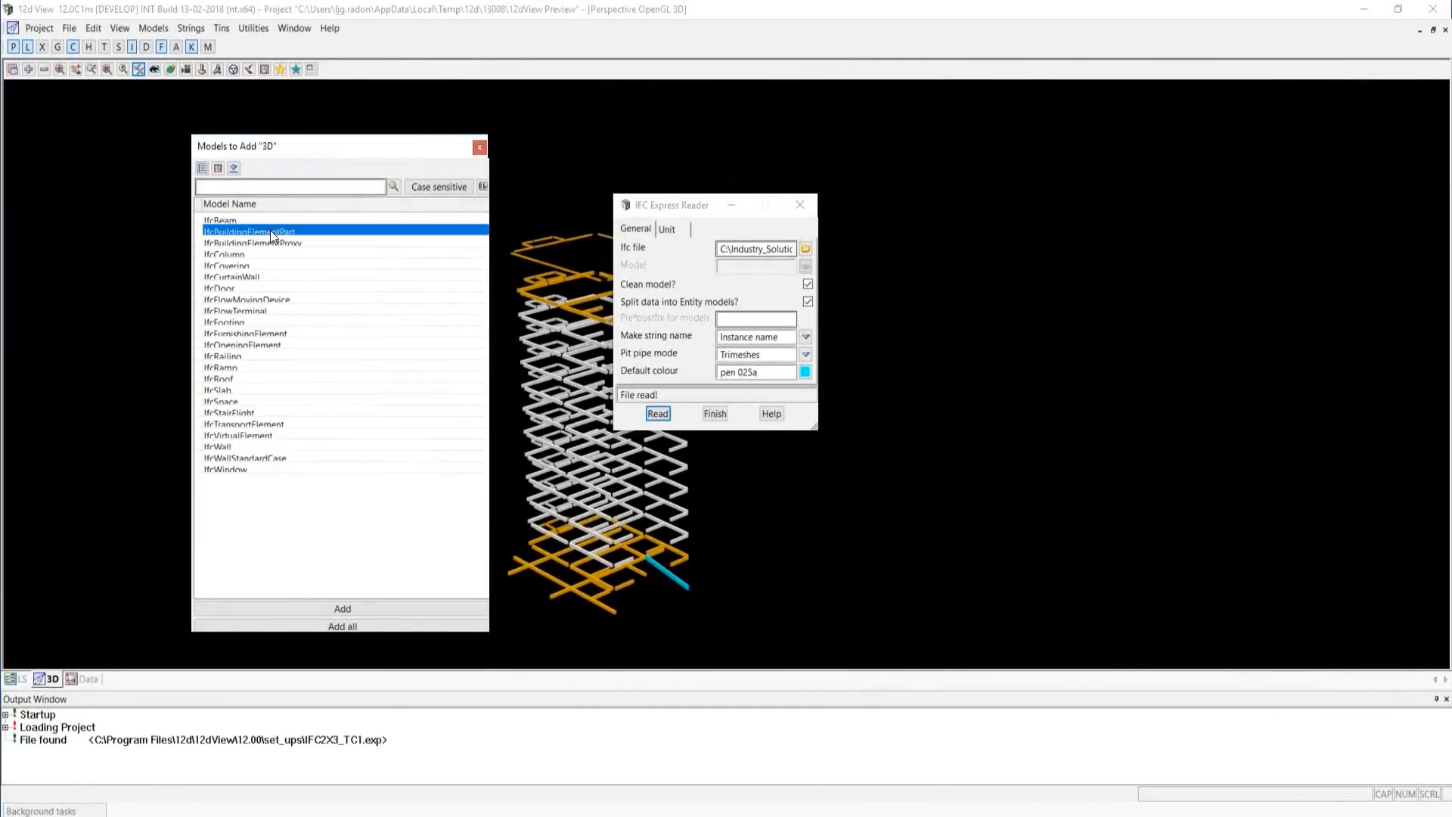
scroll(601, 538, "up", 3)
scroll(605, 543, "up", 1)
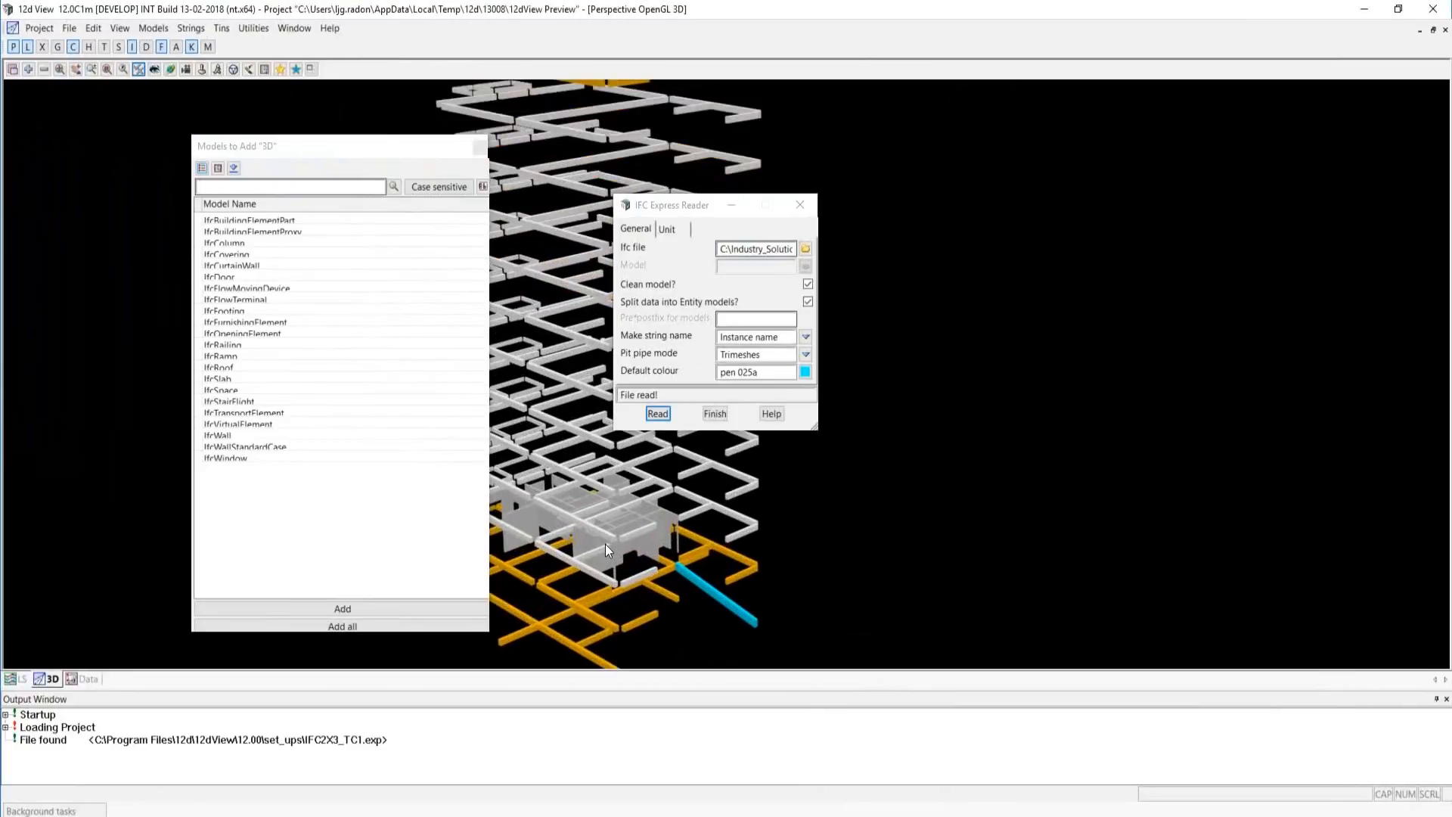
scroll(604, 542, "up", 3)
scroll(604, 543, "down", 3)
Add the IfcRoof and IfcStairFlight models to the 3D view and inspect the stairs up close.
double_click(242, 365)
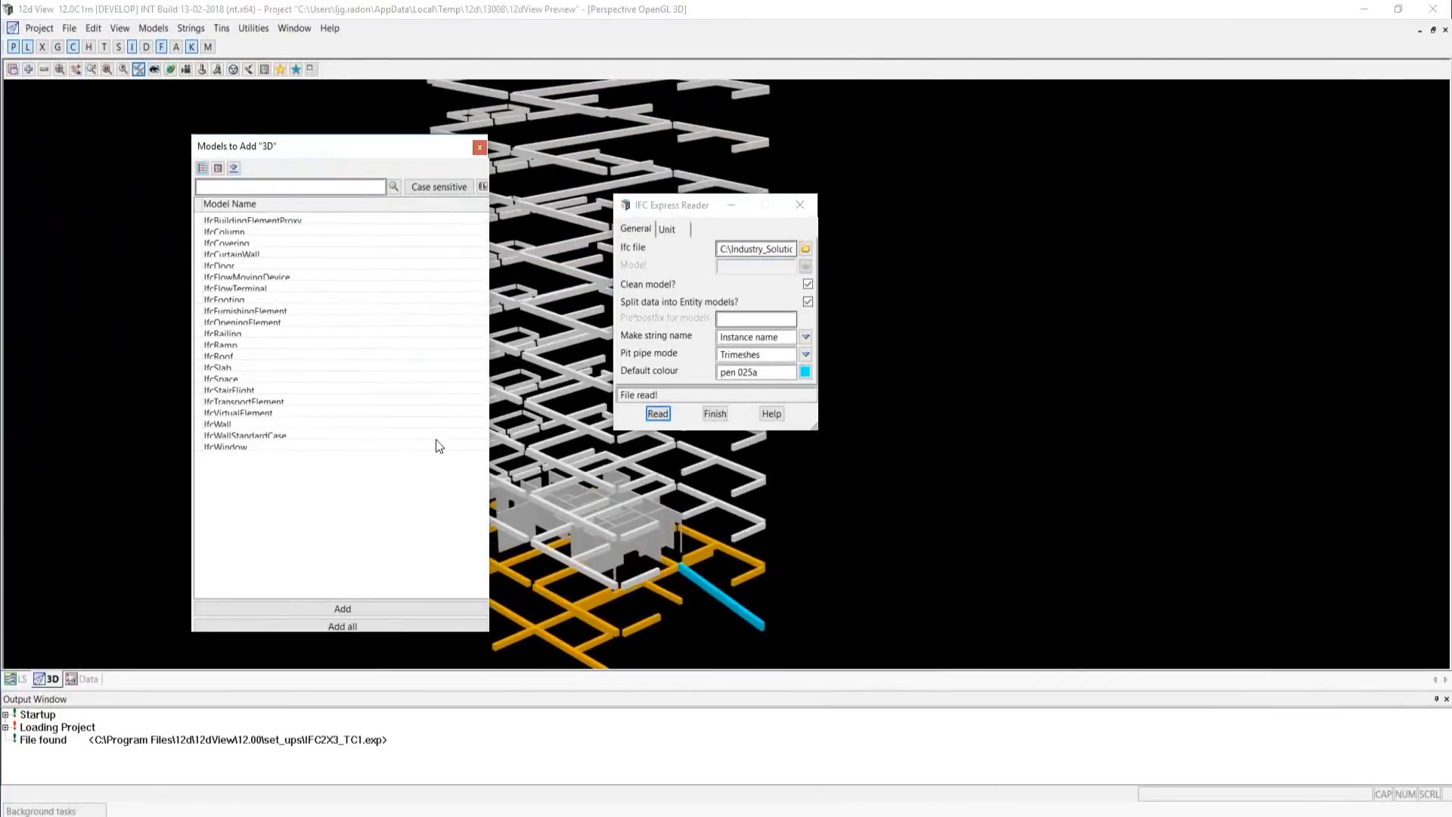
scroll(580, 506, "up", 3)
double_click(229, 386)
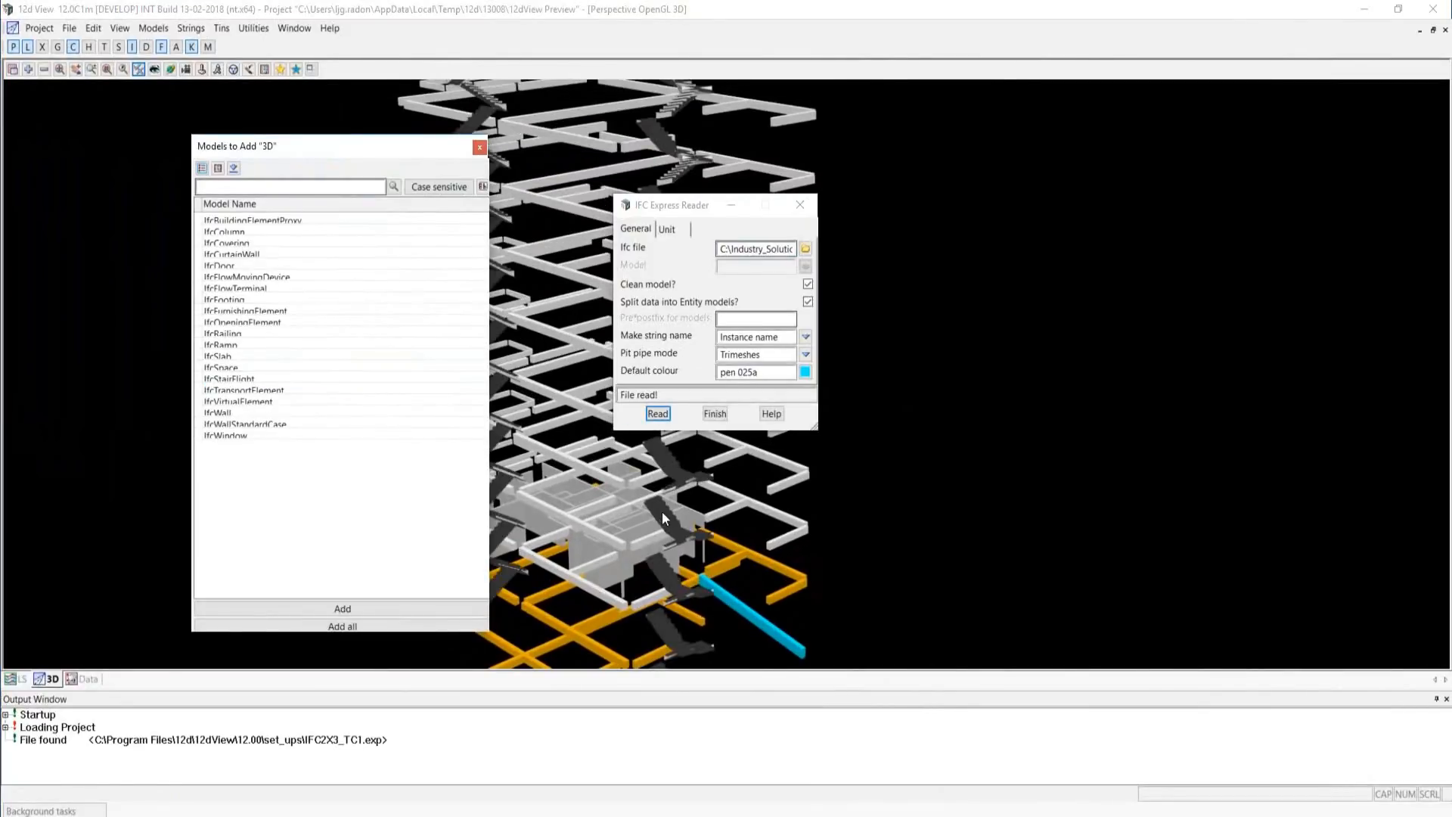
scroll(673, 515, "up", 2)
scroll(674, 515, "up", 2)
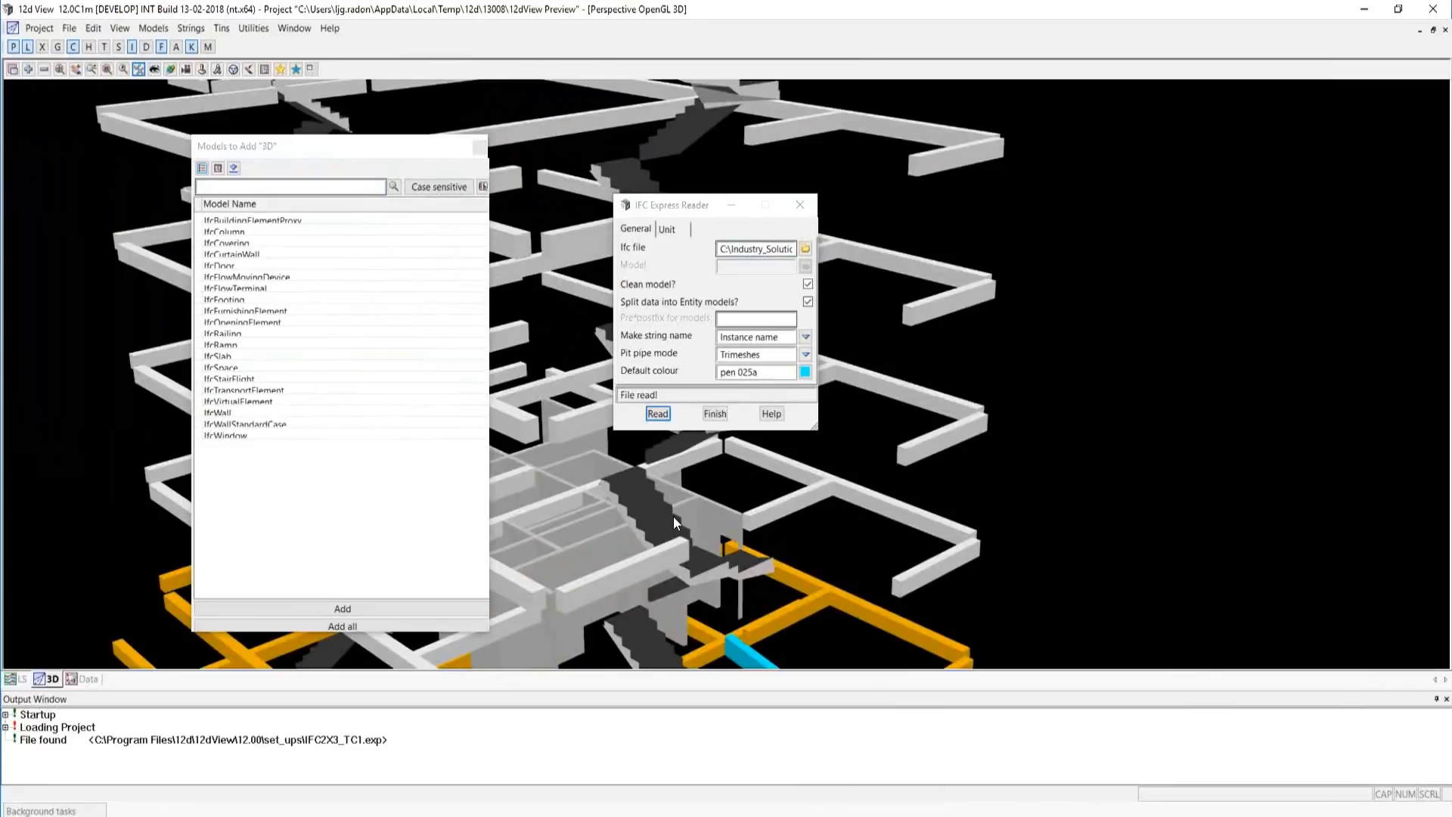
Add all remaining IFC models to the 3D view, and remove the IfcSpace model from the whole-tower display.
left_click(345, 626)
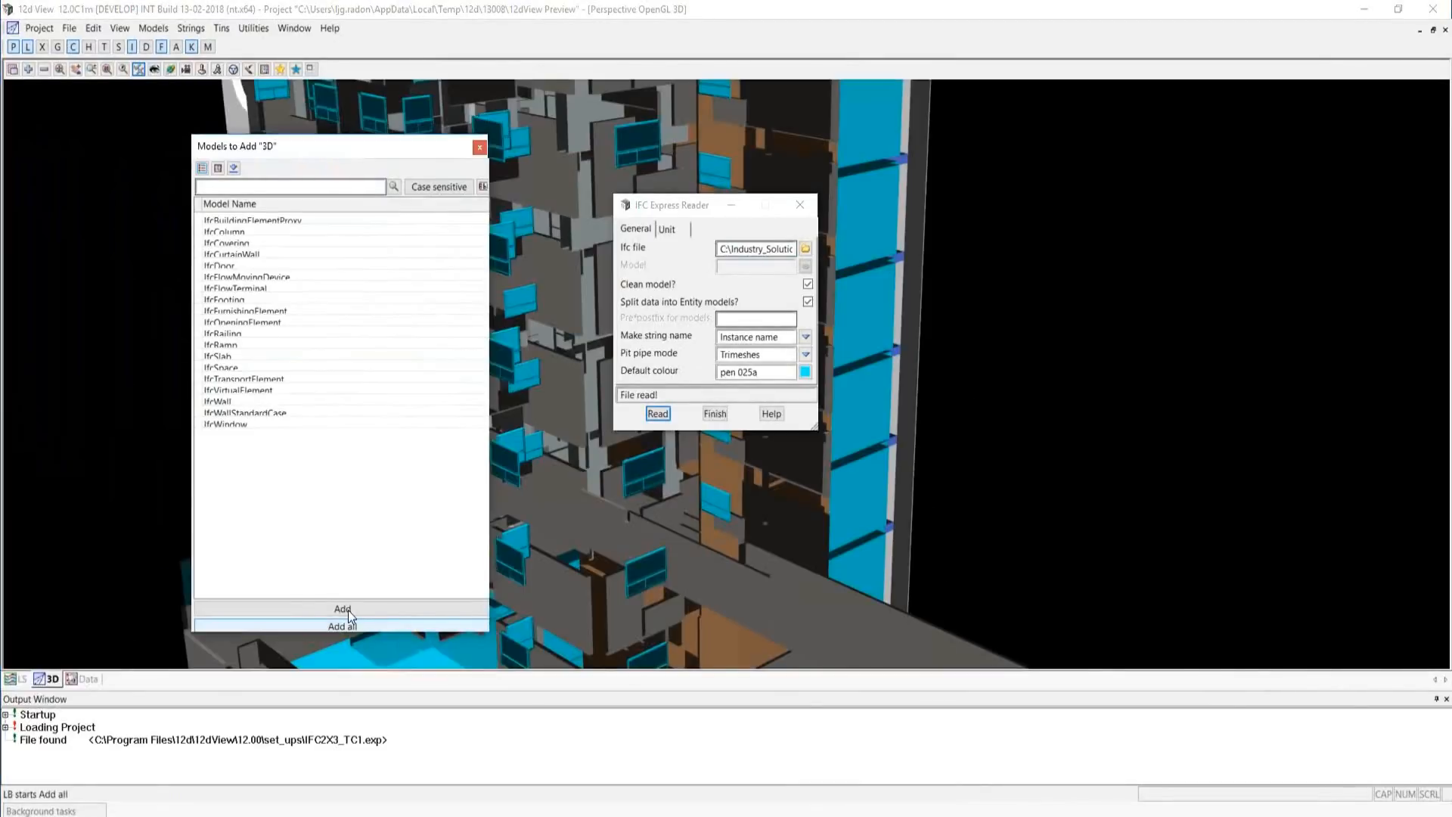
left_click(479, 147)
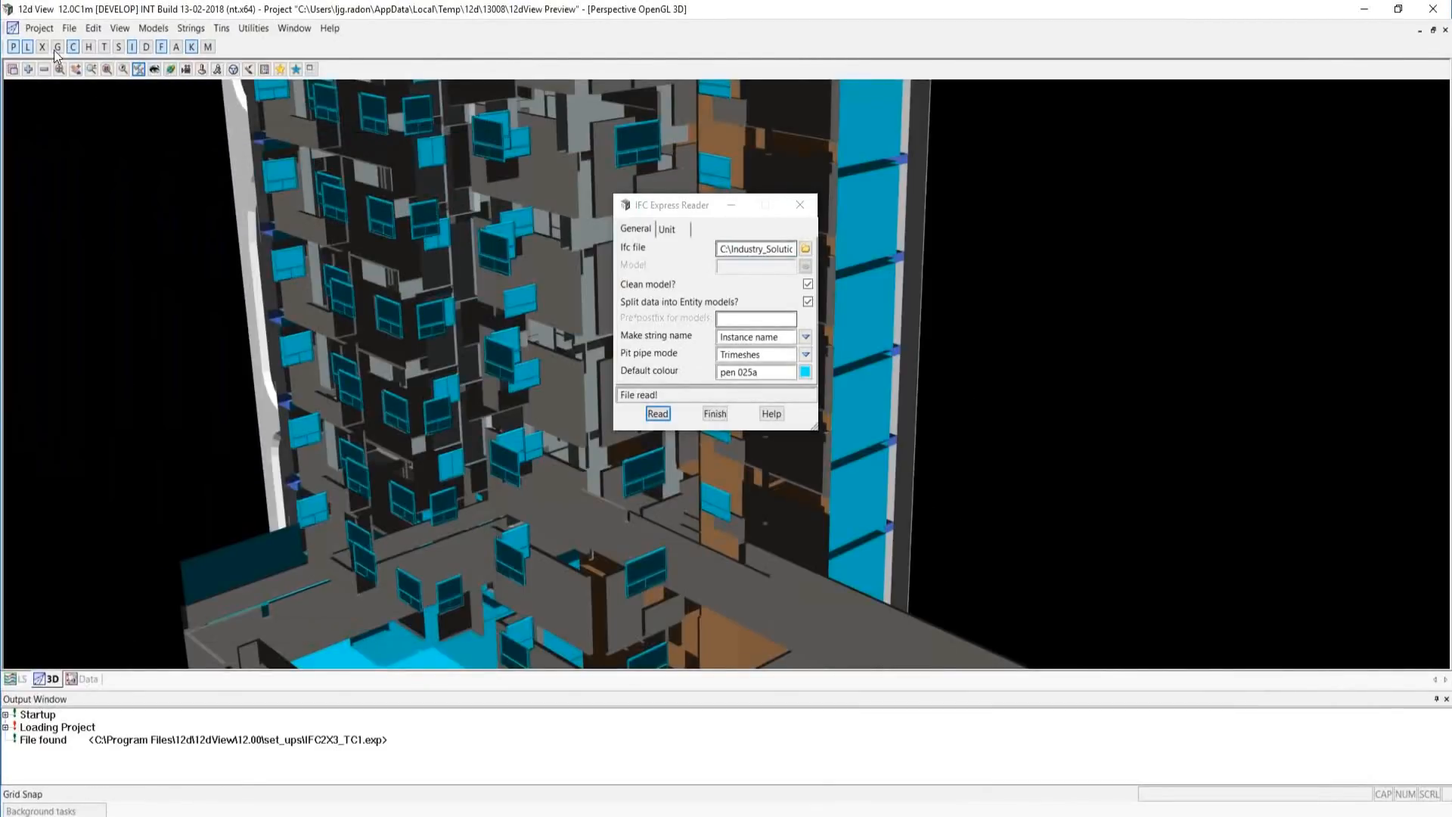
left_click(60, 69)
scroll(515, 364, "down", 6)
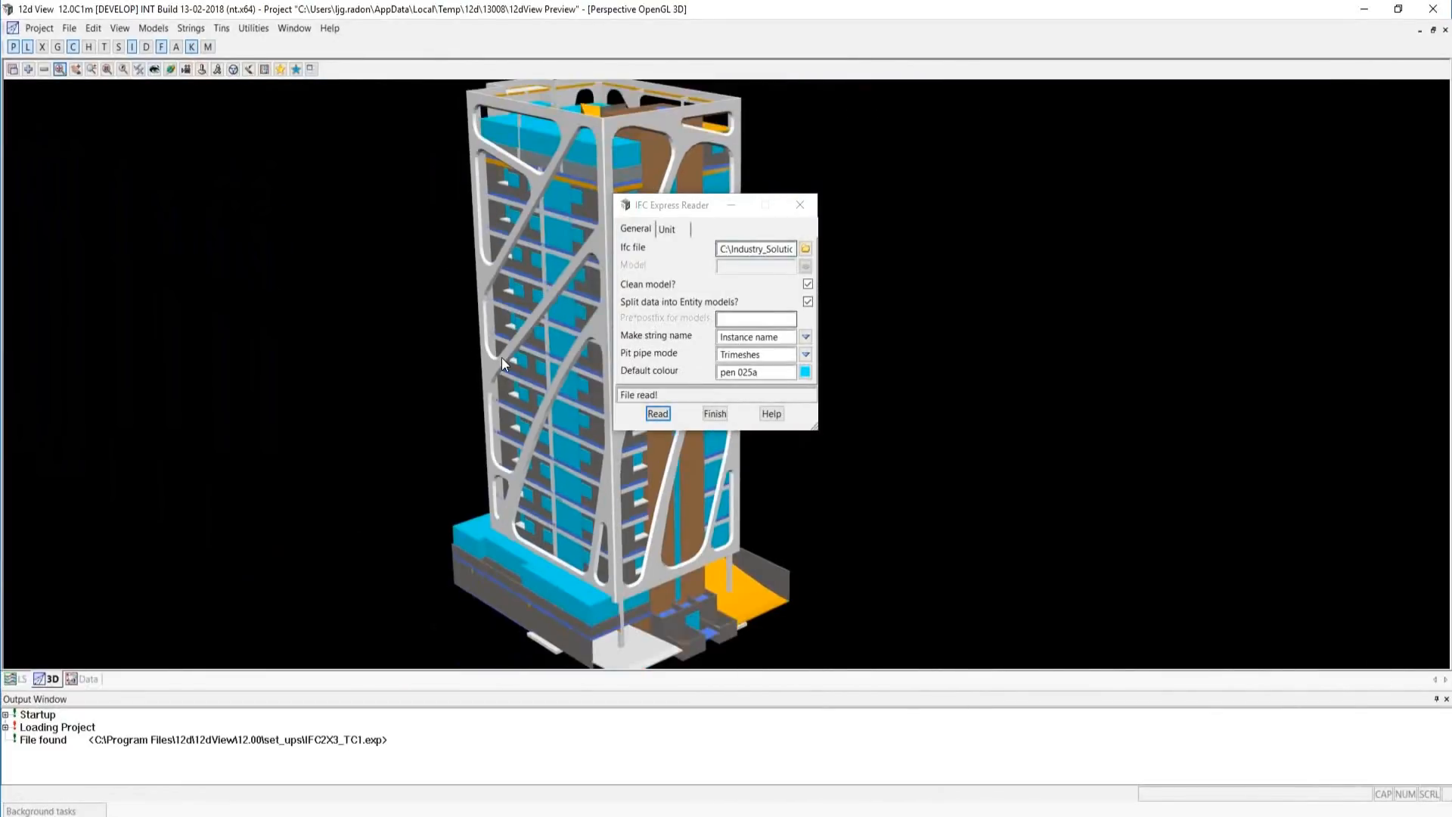
left_click(44, 69)
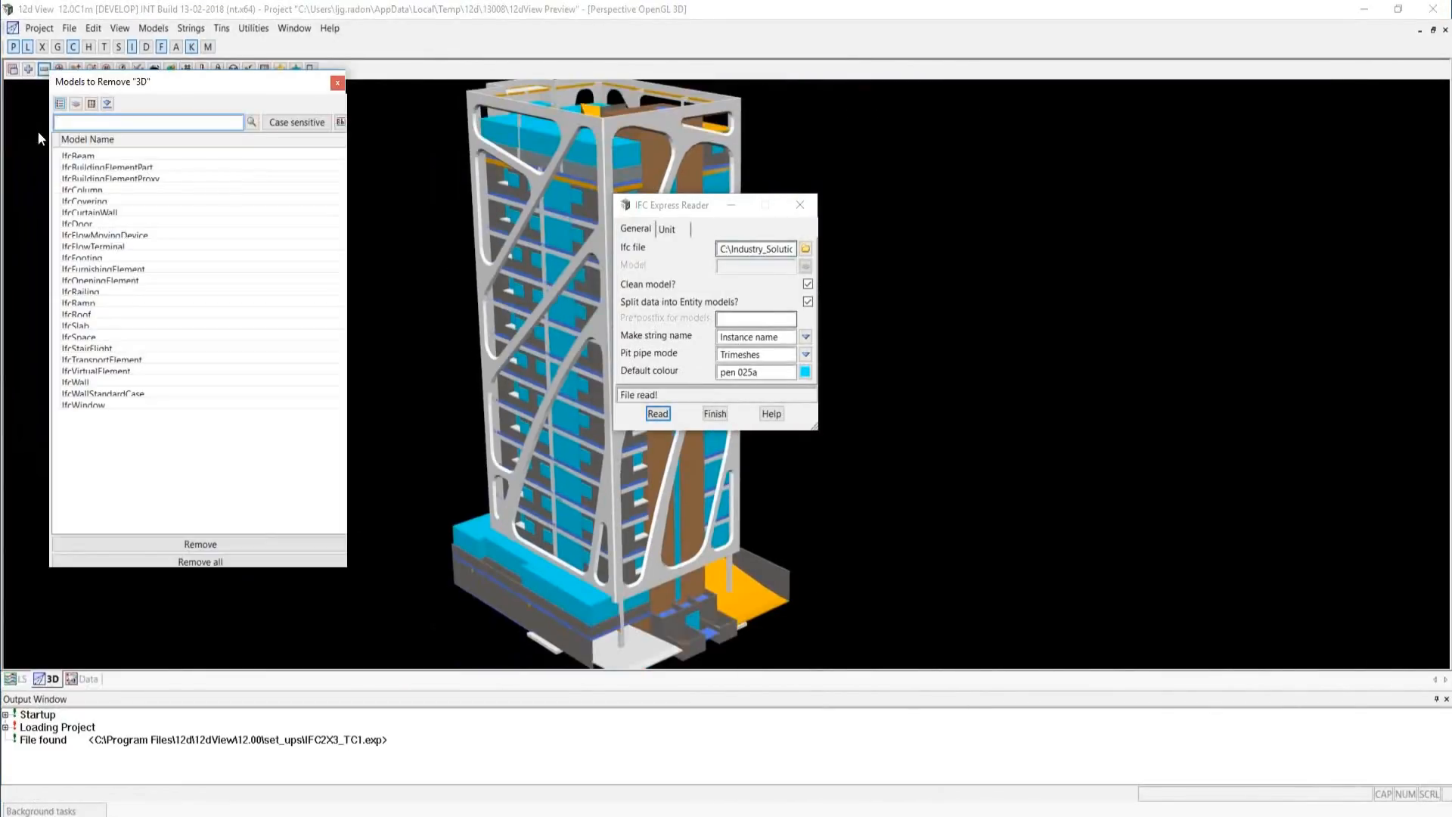
double_click(84, 334)
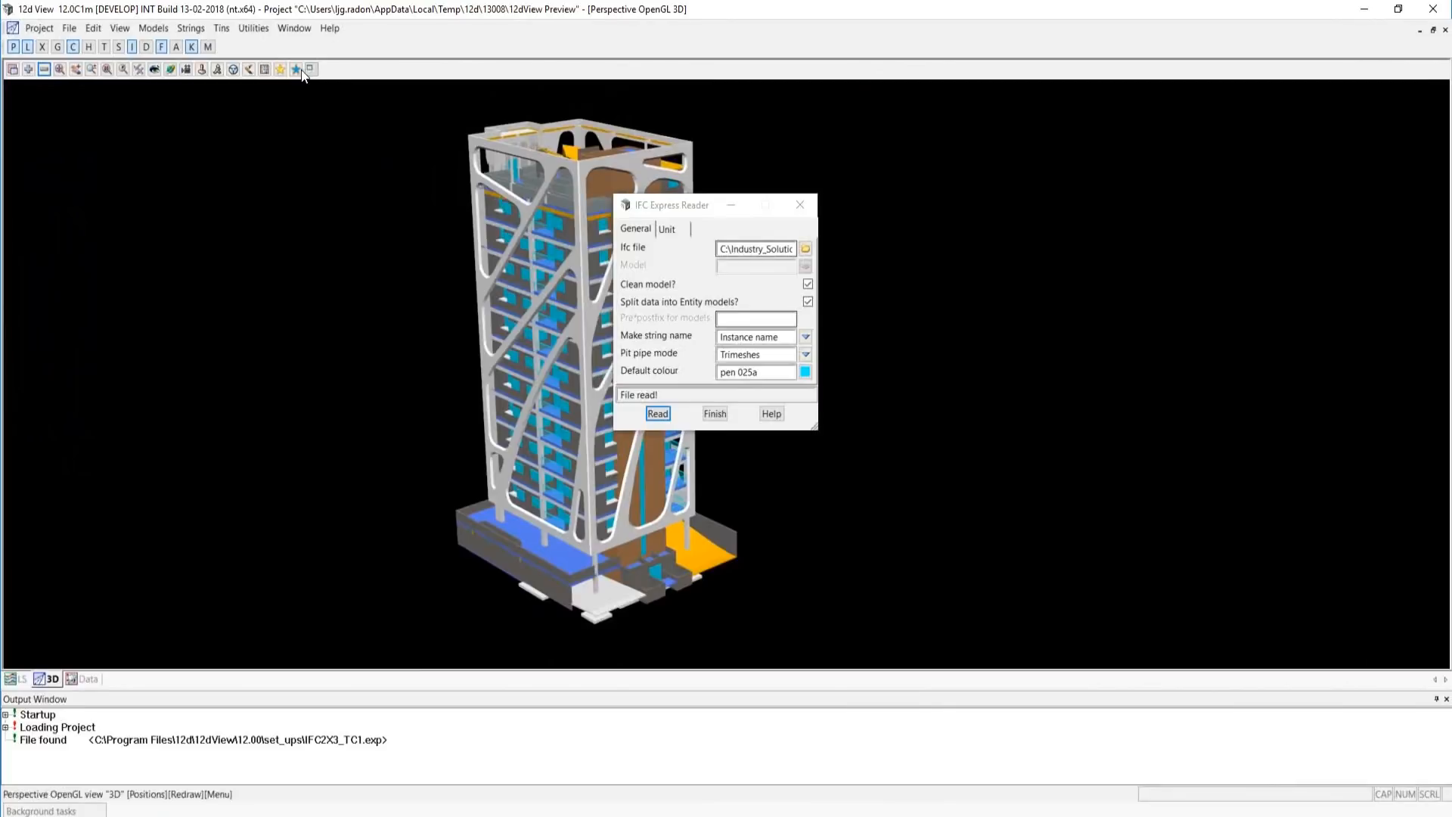
Restore the perspective view to a floating window and place it beside the empty section and plan views.
left_click(1434, 30)
left_click_drag(174, 155, 1082, 73)
left_click_drag(964, 395, 876, 580)
scroll(1003, 207, "up", 2)
scroll(1147, 508, "up", 3)
left_click(149, 118)
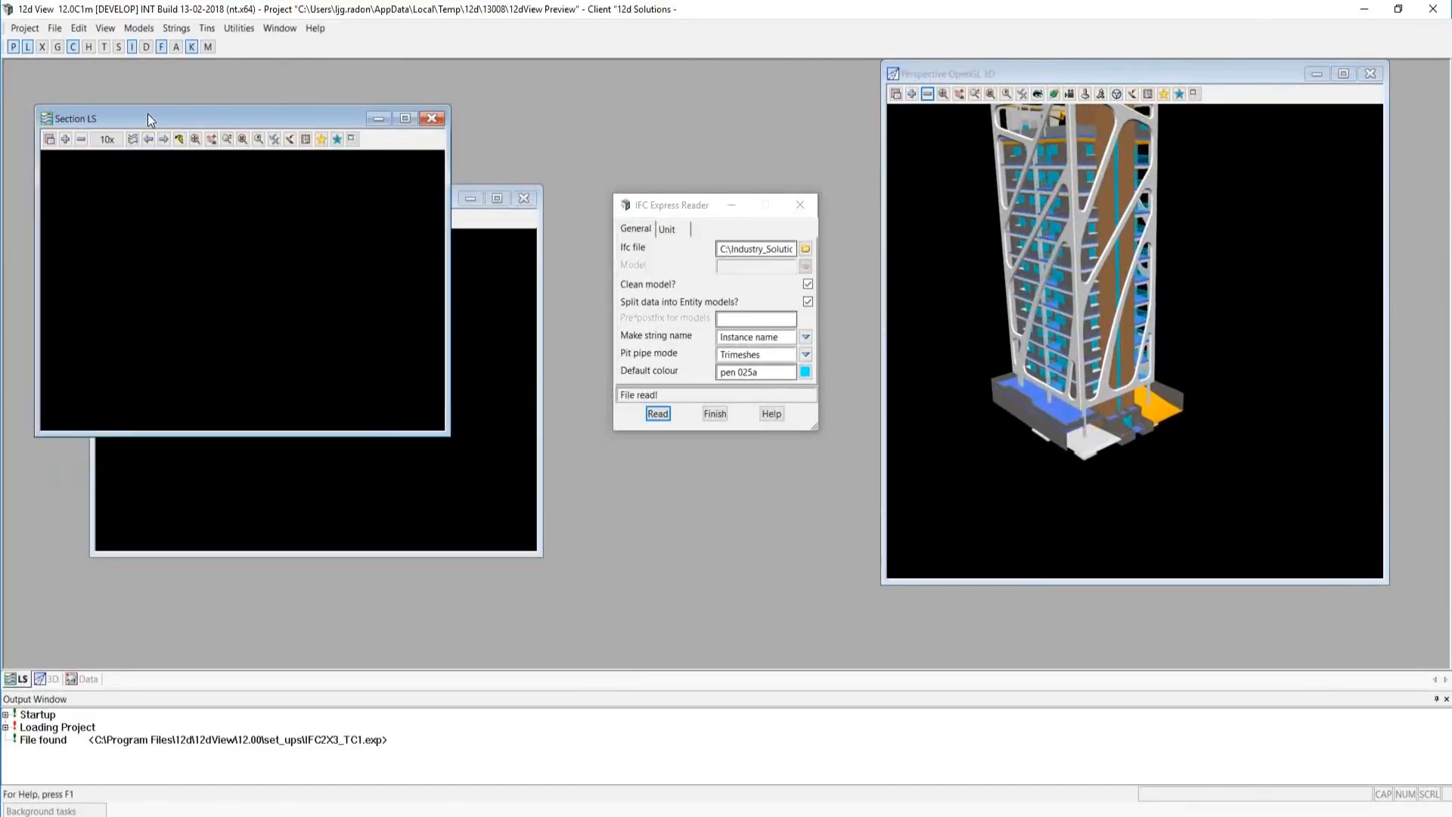
Add all IFC models to the Data plan view and move its window up to free space below.
left_click(477, 227)
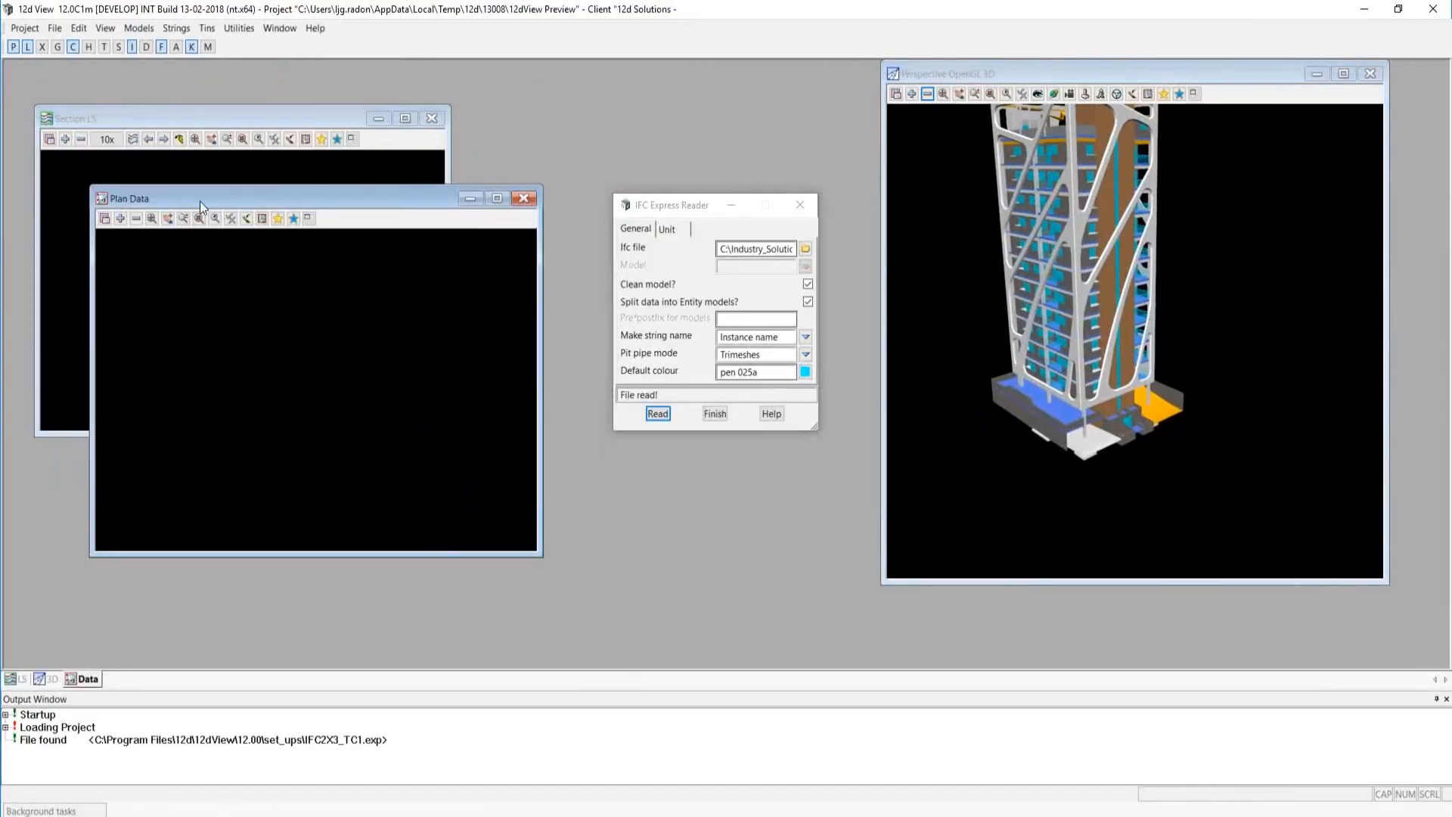
left_click(121, 219)
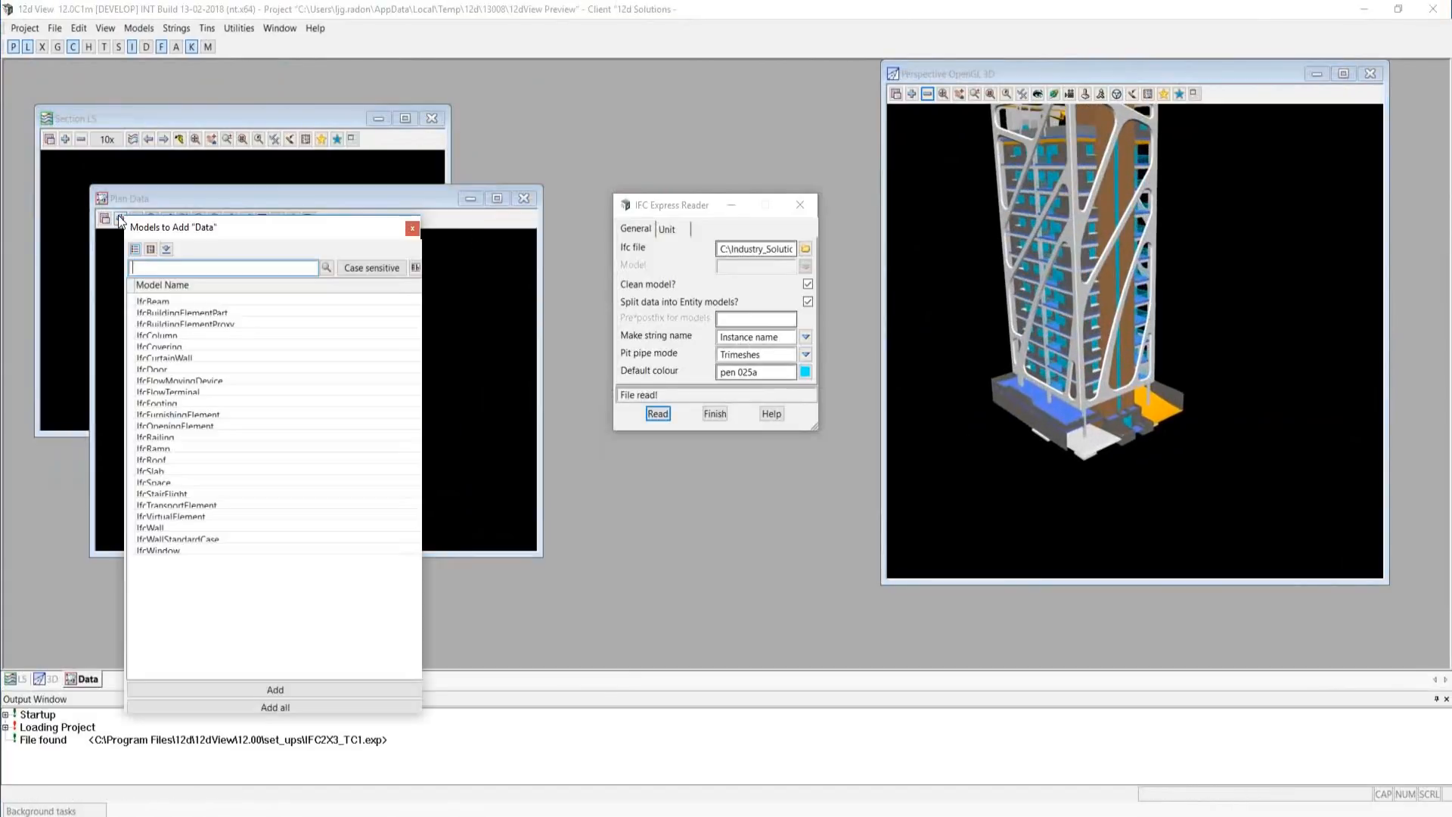
left_click(281, 705)
left_click_drag(212, 197, 188, 68)
Arrange the Section LS view as a wide window below the plan view and add all IFC models to it.
left_click(78, 161)
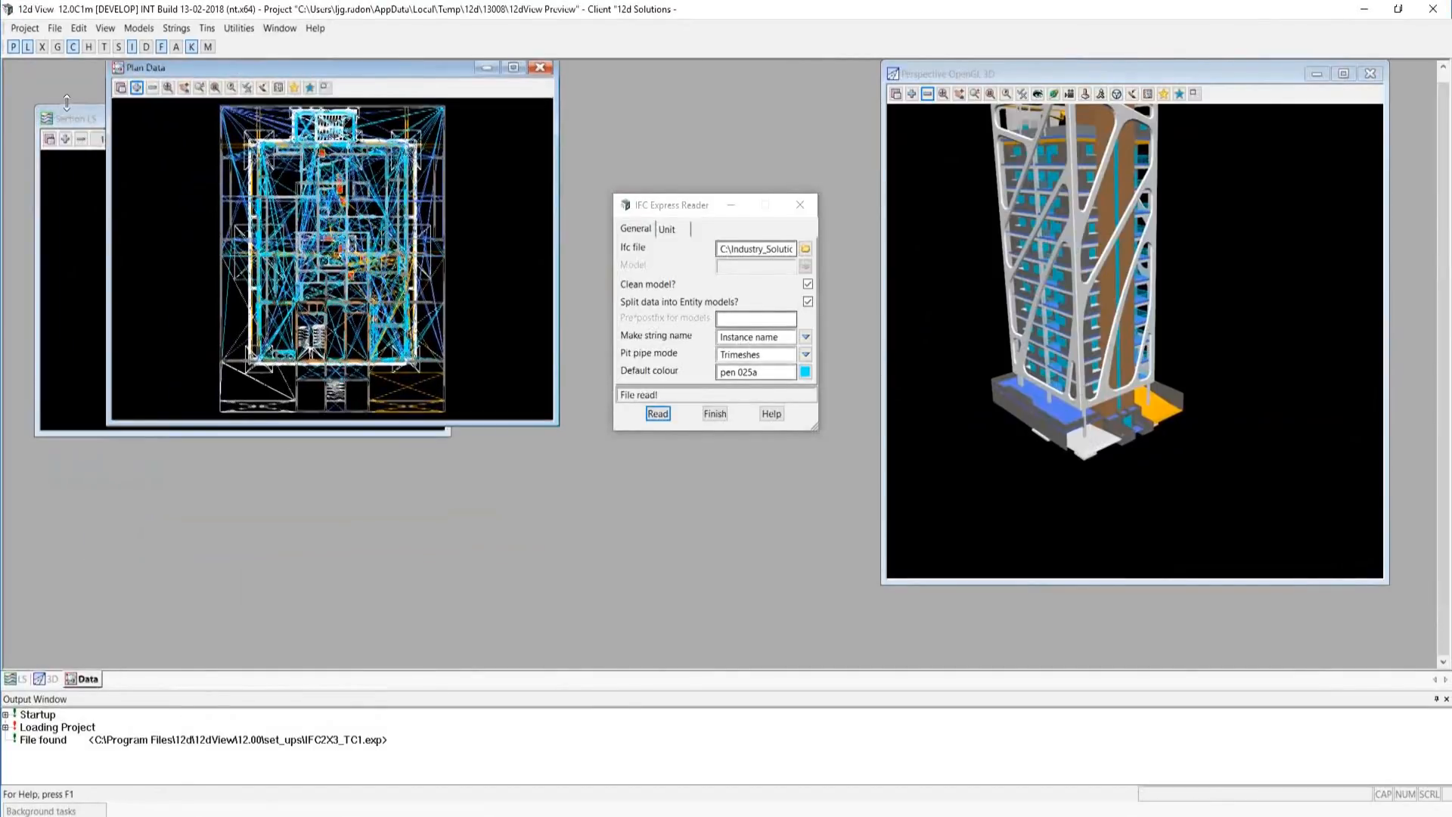
left_click_drag(72, 121, 101, 356)
left_click_drag(474, 639, 1070, 638)
left_click_drag(448, 347, 418, 443)
left_click_drag(442, 612, 441, 667)
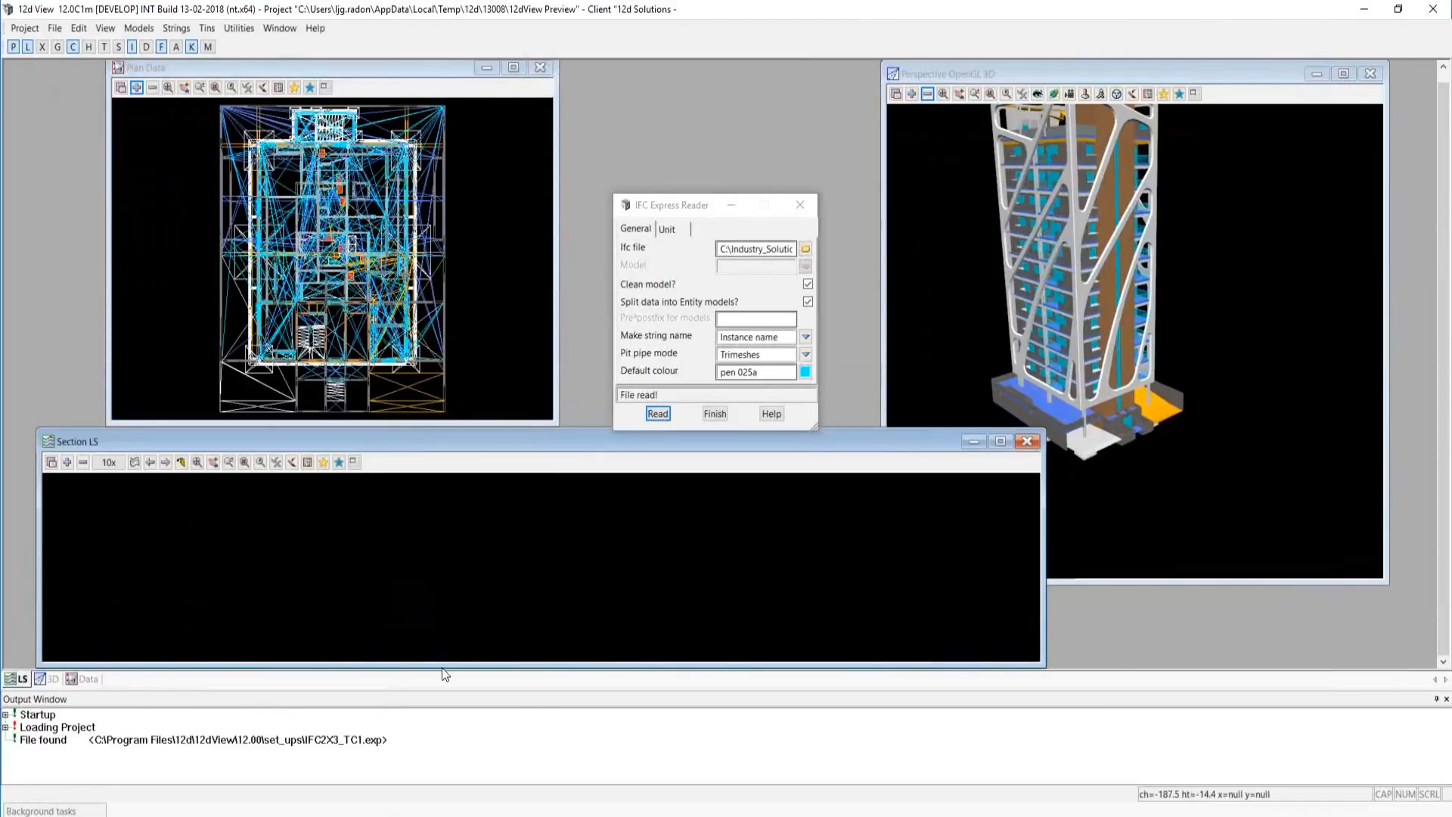
left_click(70, 464)
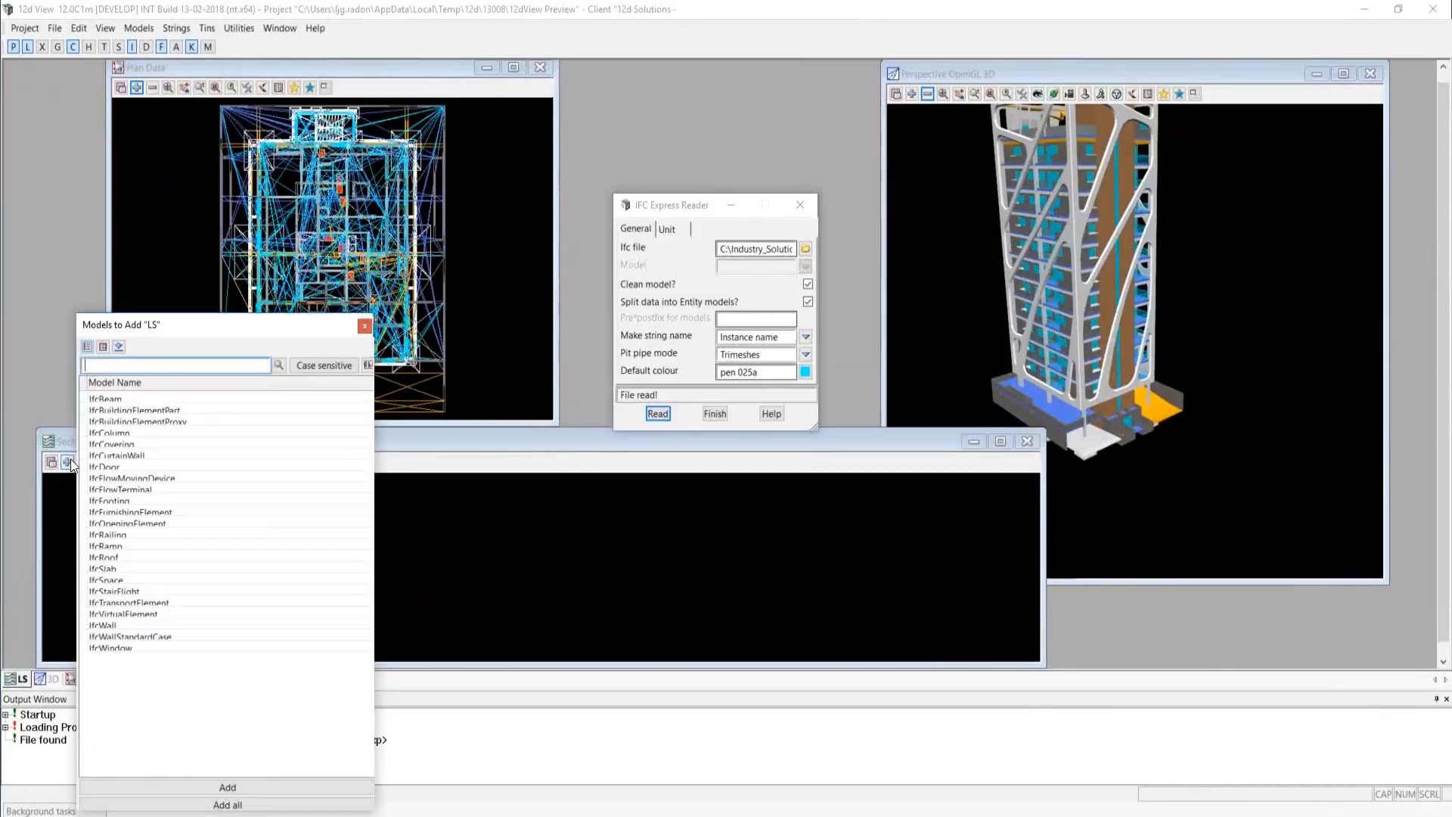
left_click(225, 803)
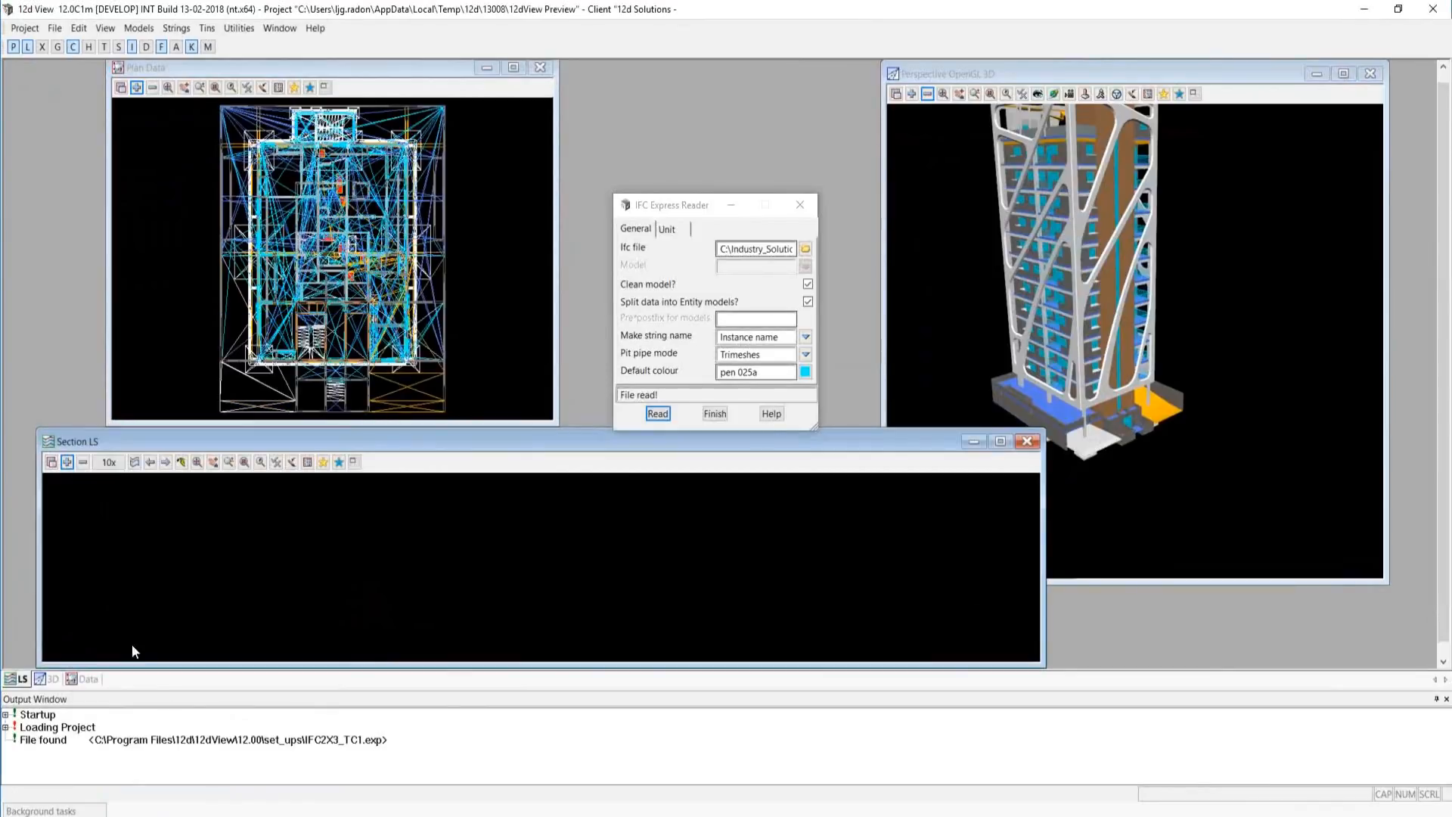
Start a two-point profile on section view LS, closing the IFC reader, and pick the start point at X -12.4343, Y 6.4414 in plan.
right_click(63, 500)
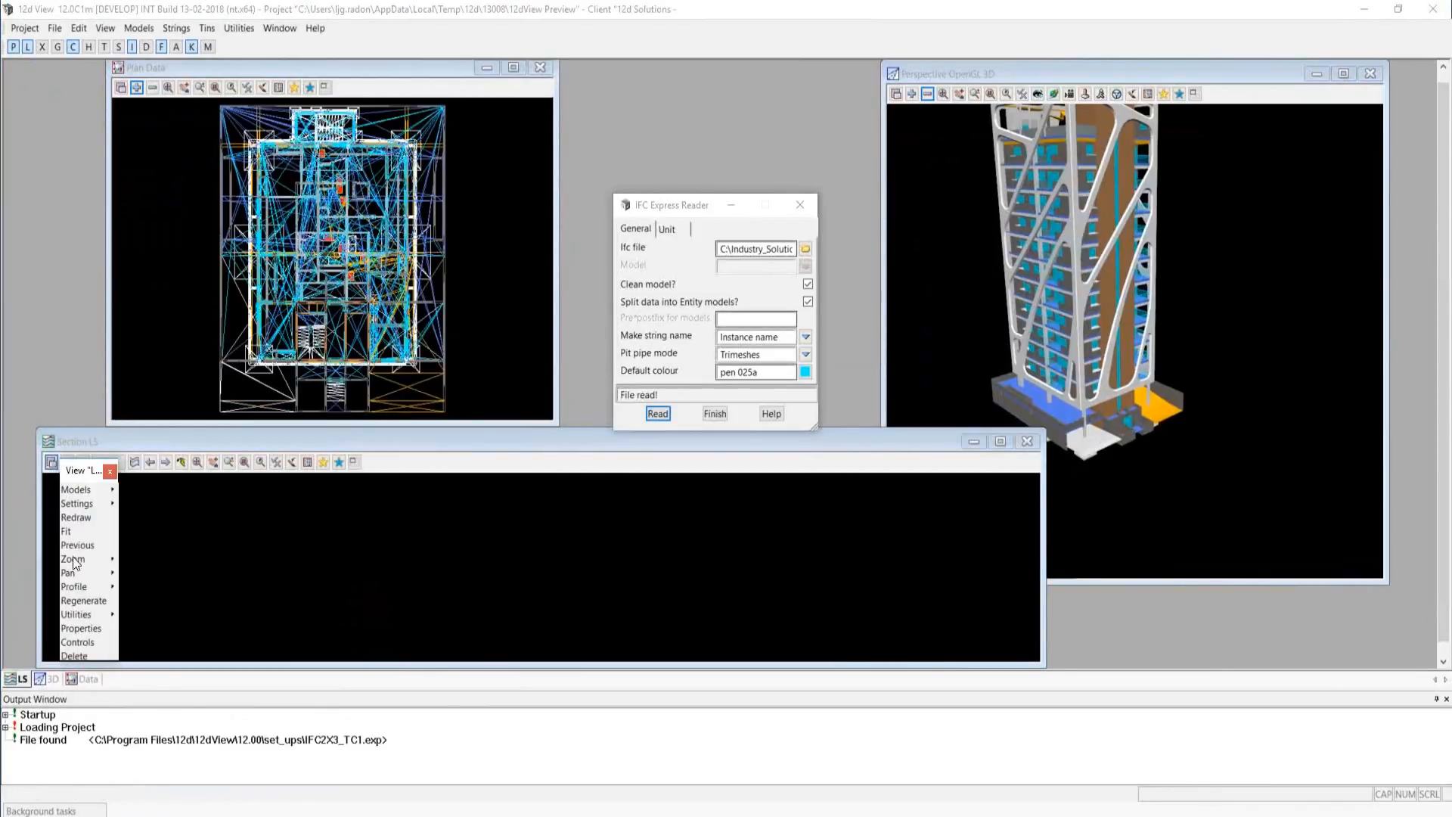
left_click(111, 587)
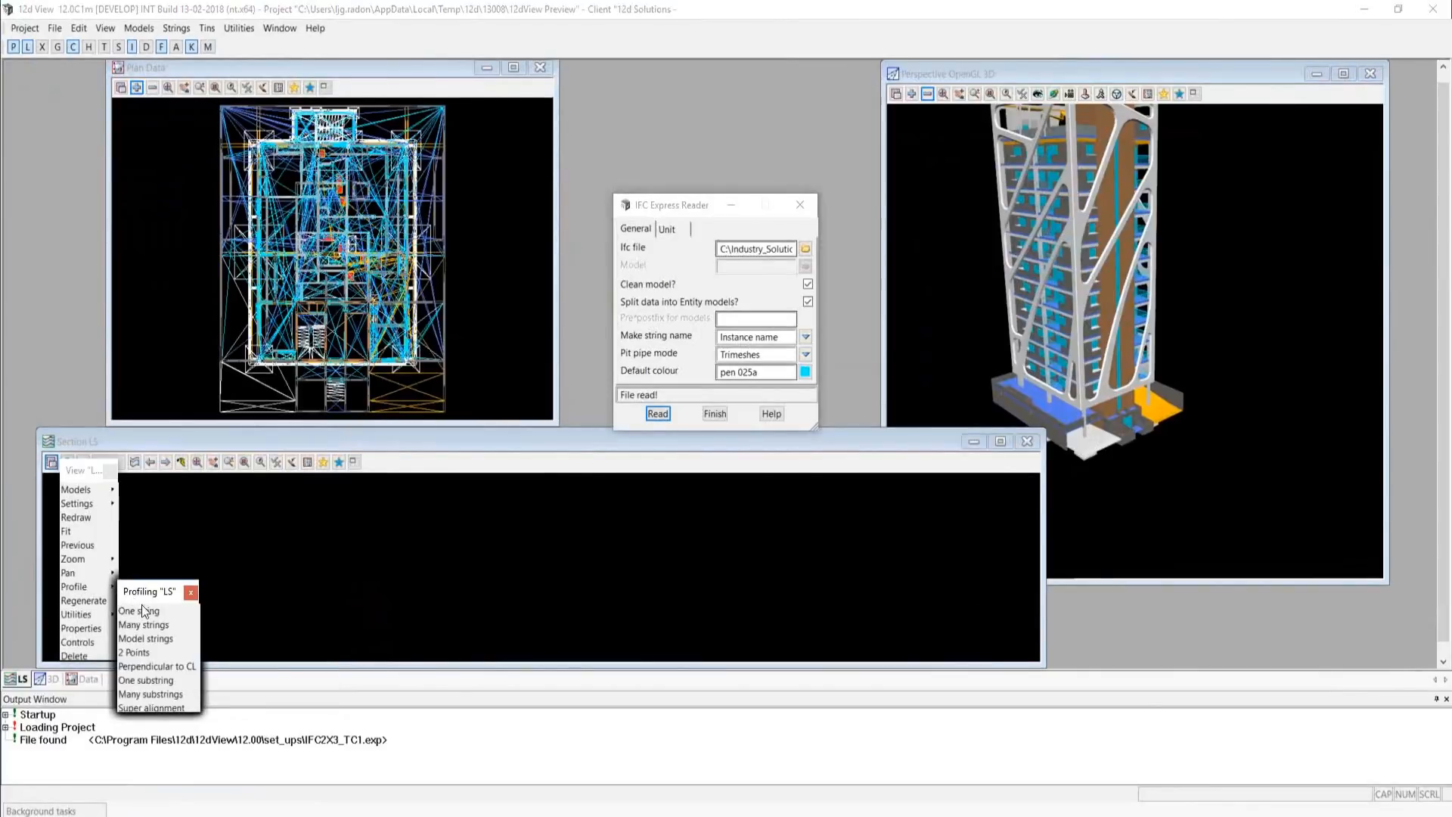
left_click(136, 652)
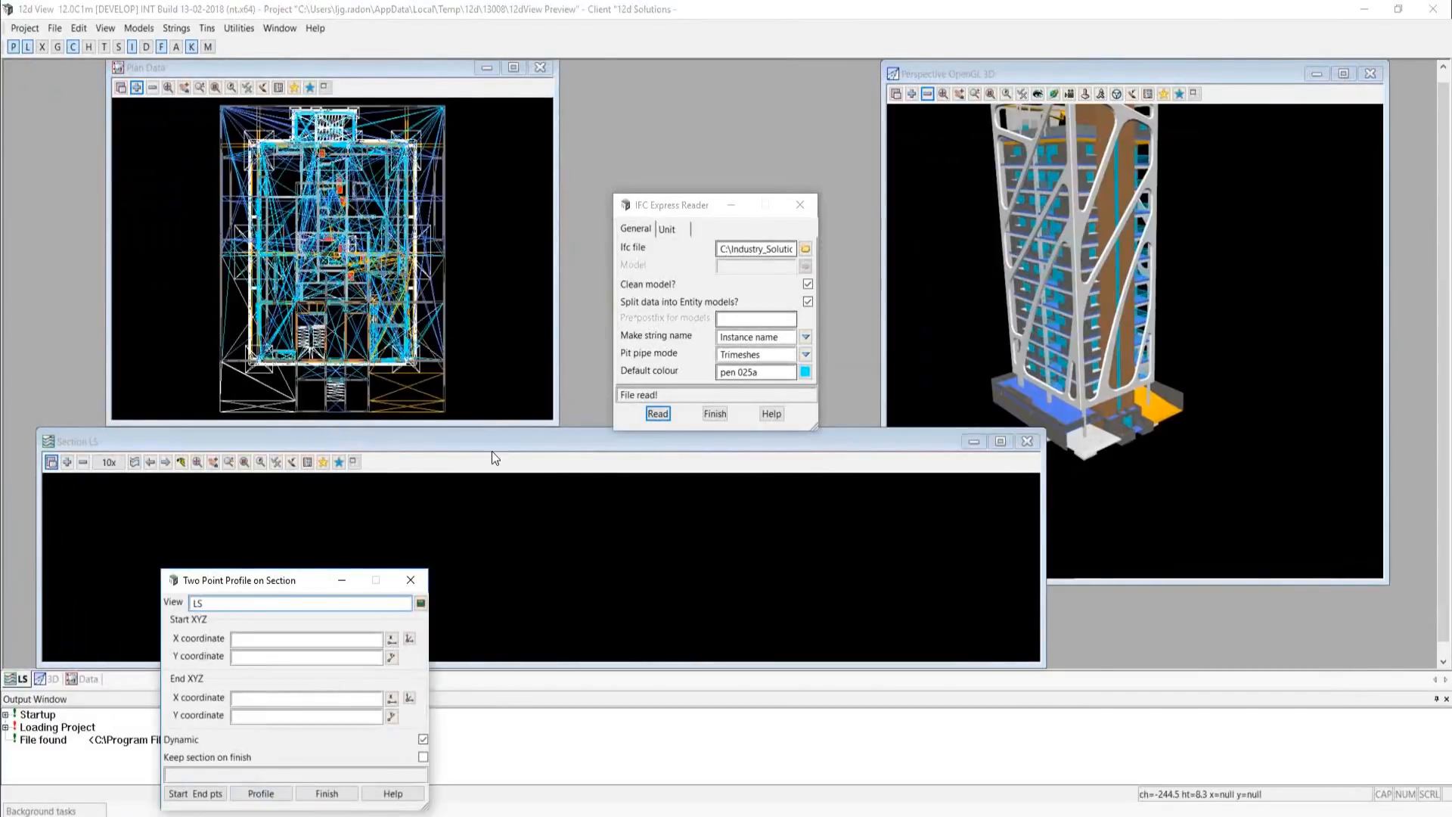
left_click(800, 205)
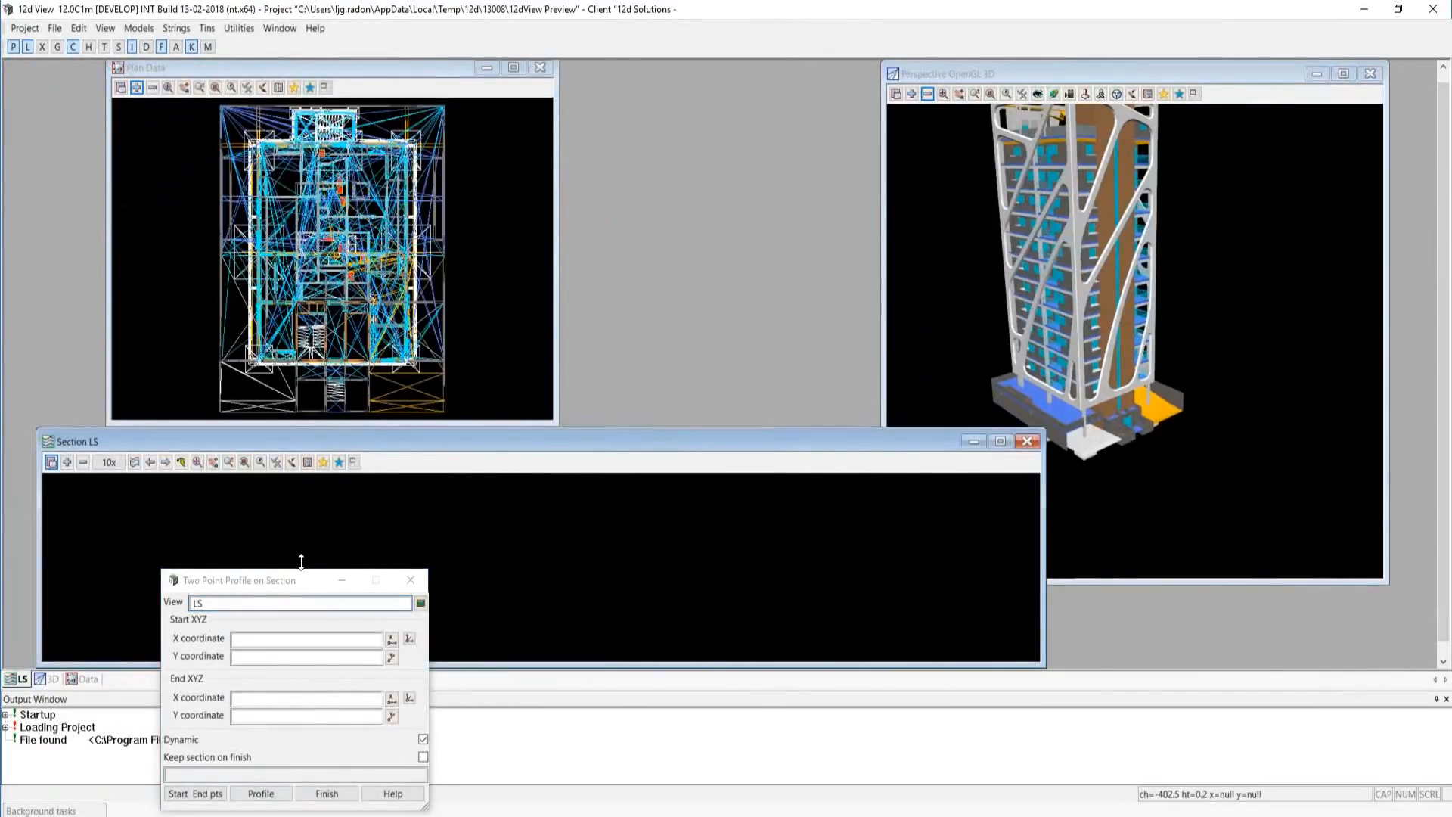
left_click_drag(275, 581, 719, 168)
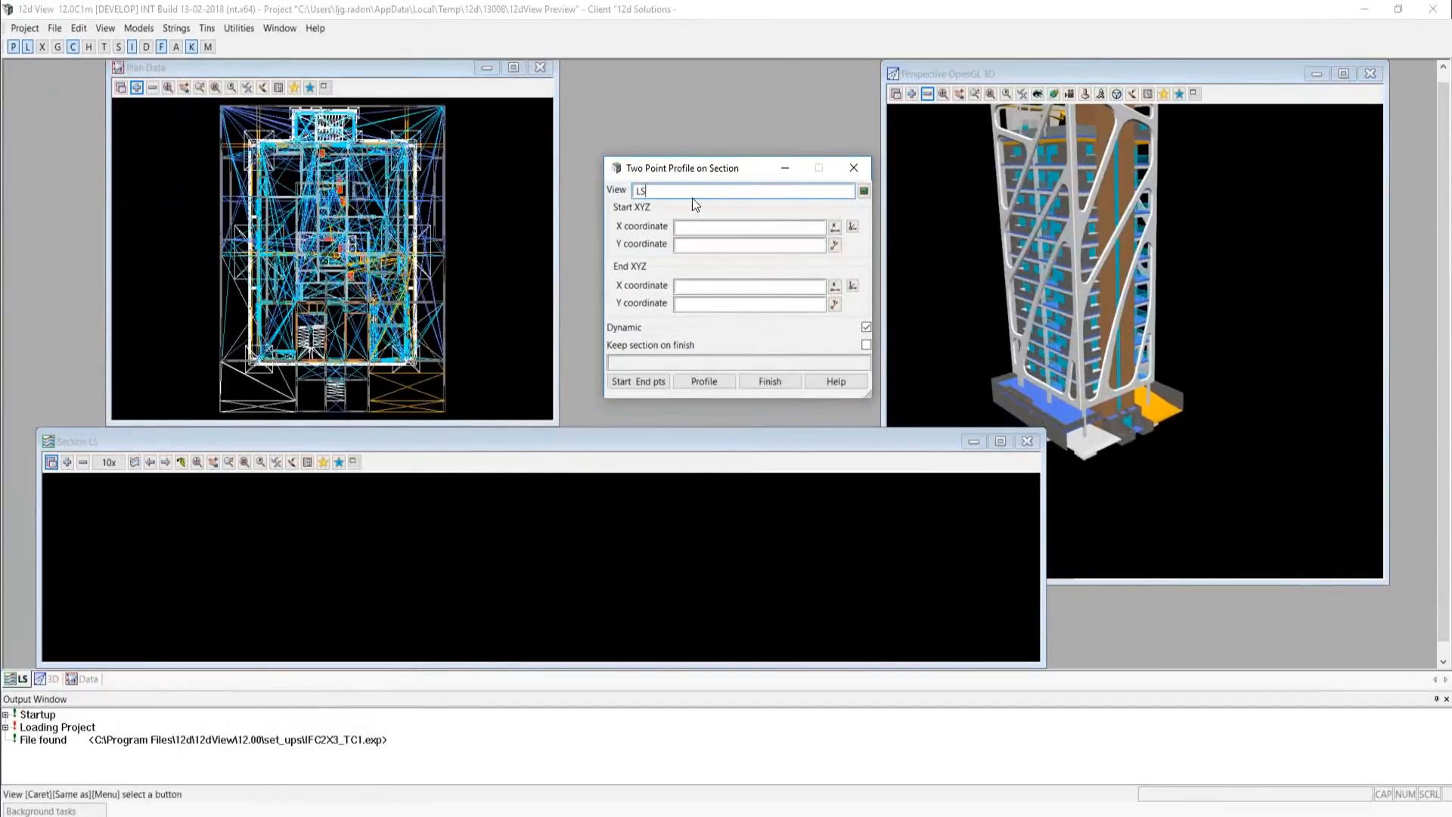
left_click(638, 381)
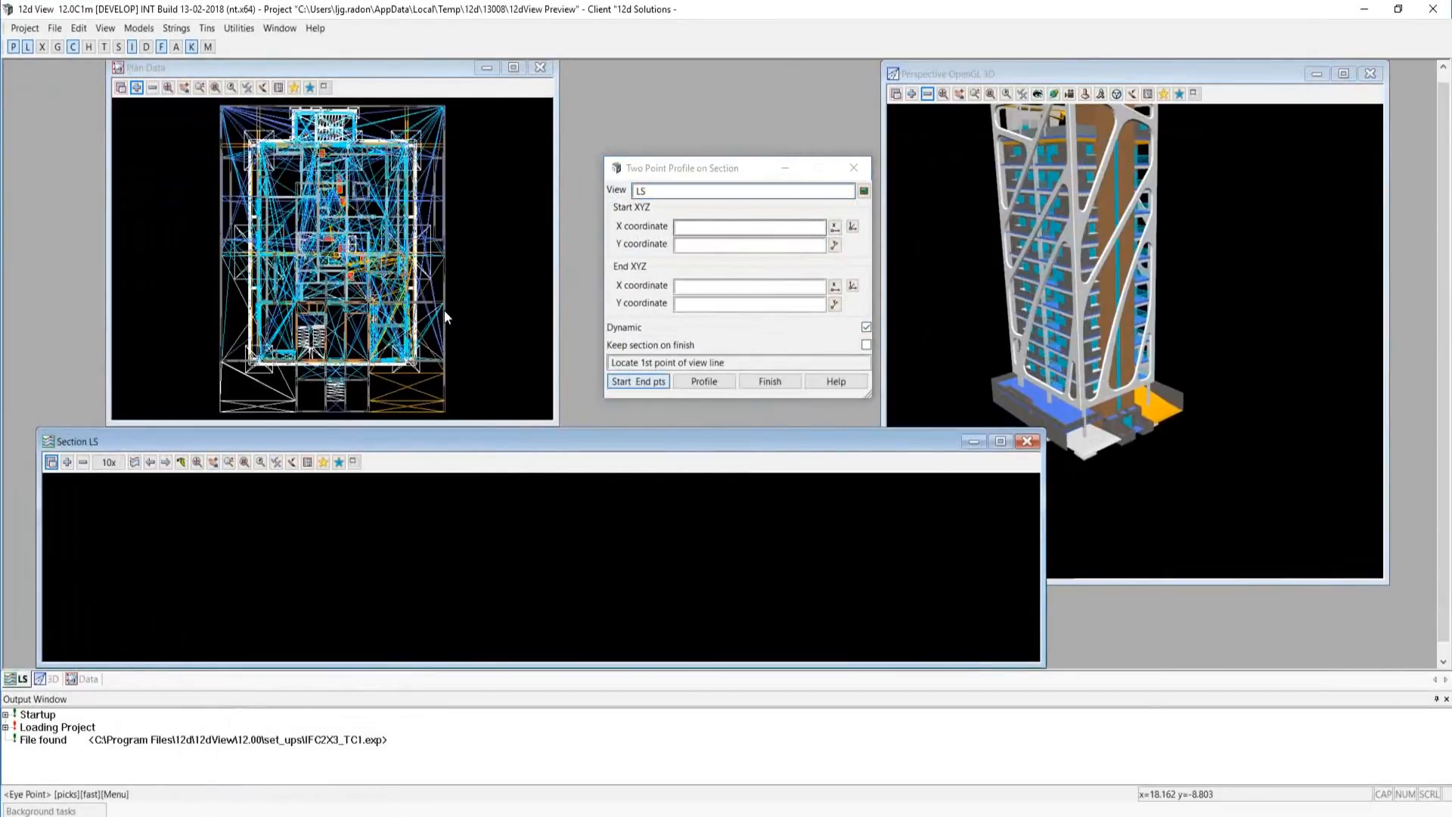
left_click(192, 165)
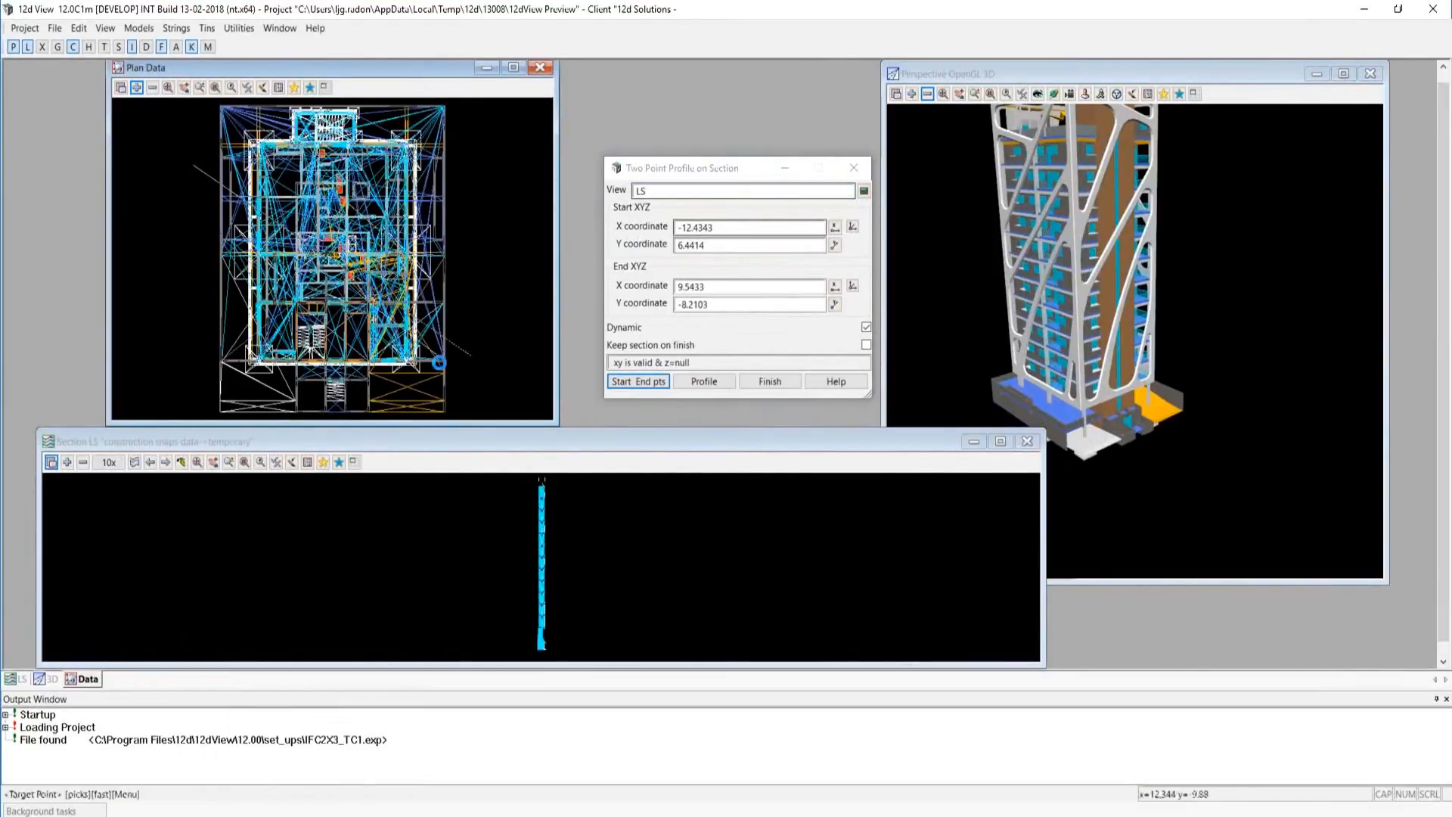
Set the section view's exaggeration to 1x and narrow its window to the width of the plan view.
left_click(109, 462)
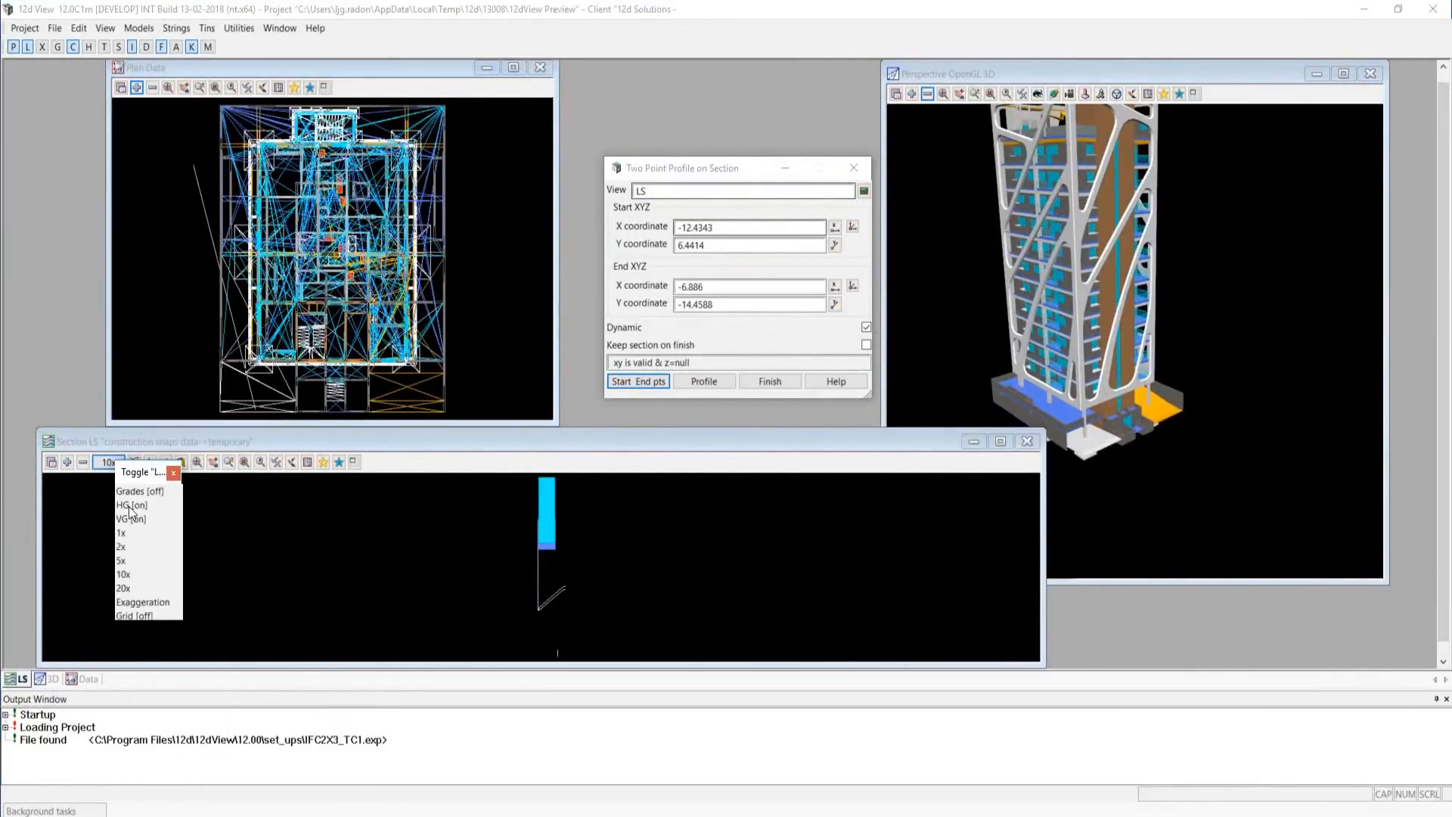
left_click(129, 536)
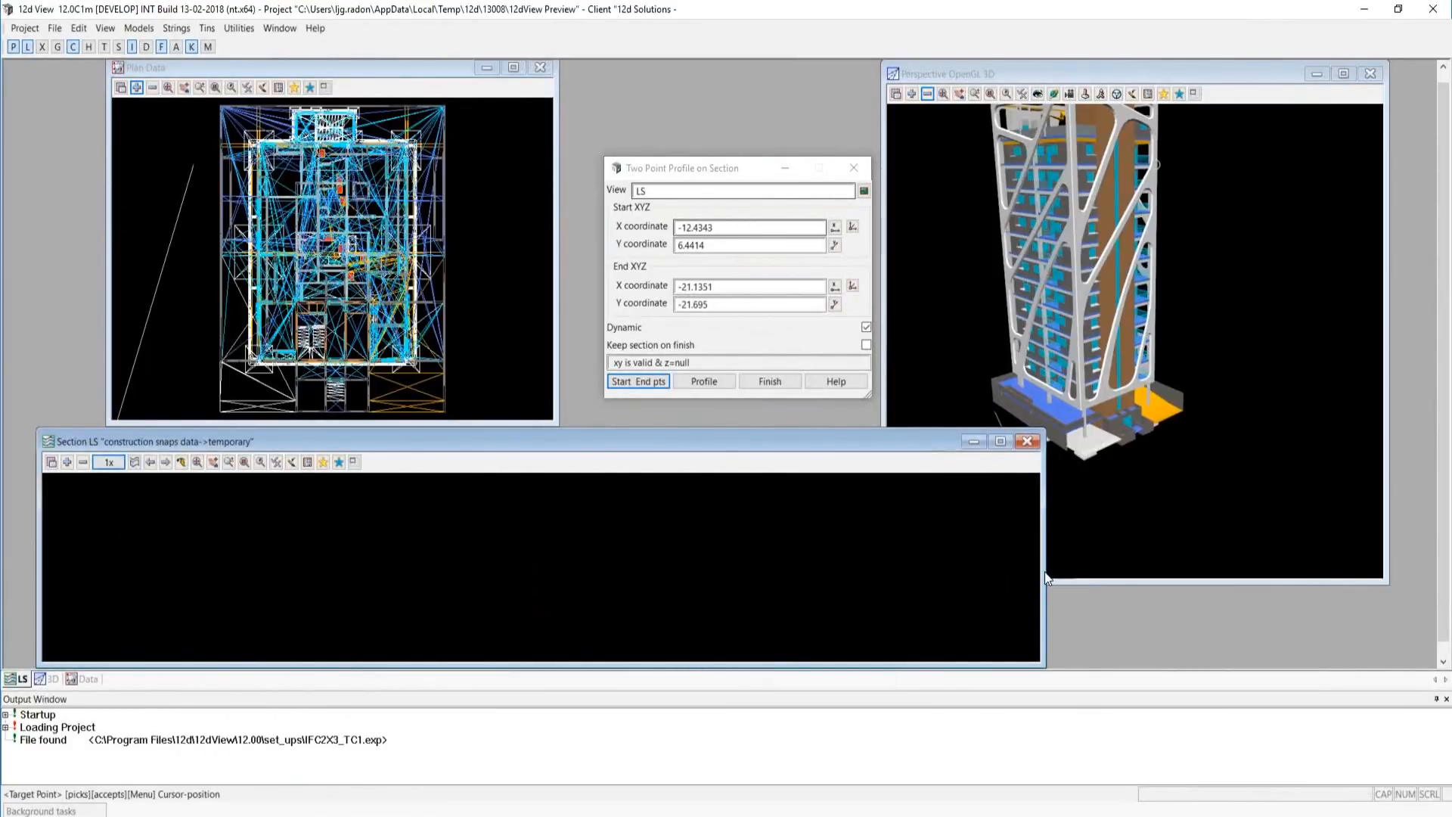
left_click_drag(1044, 570, 611, 541)
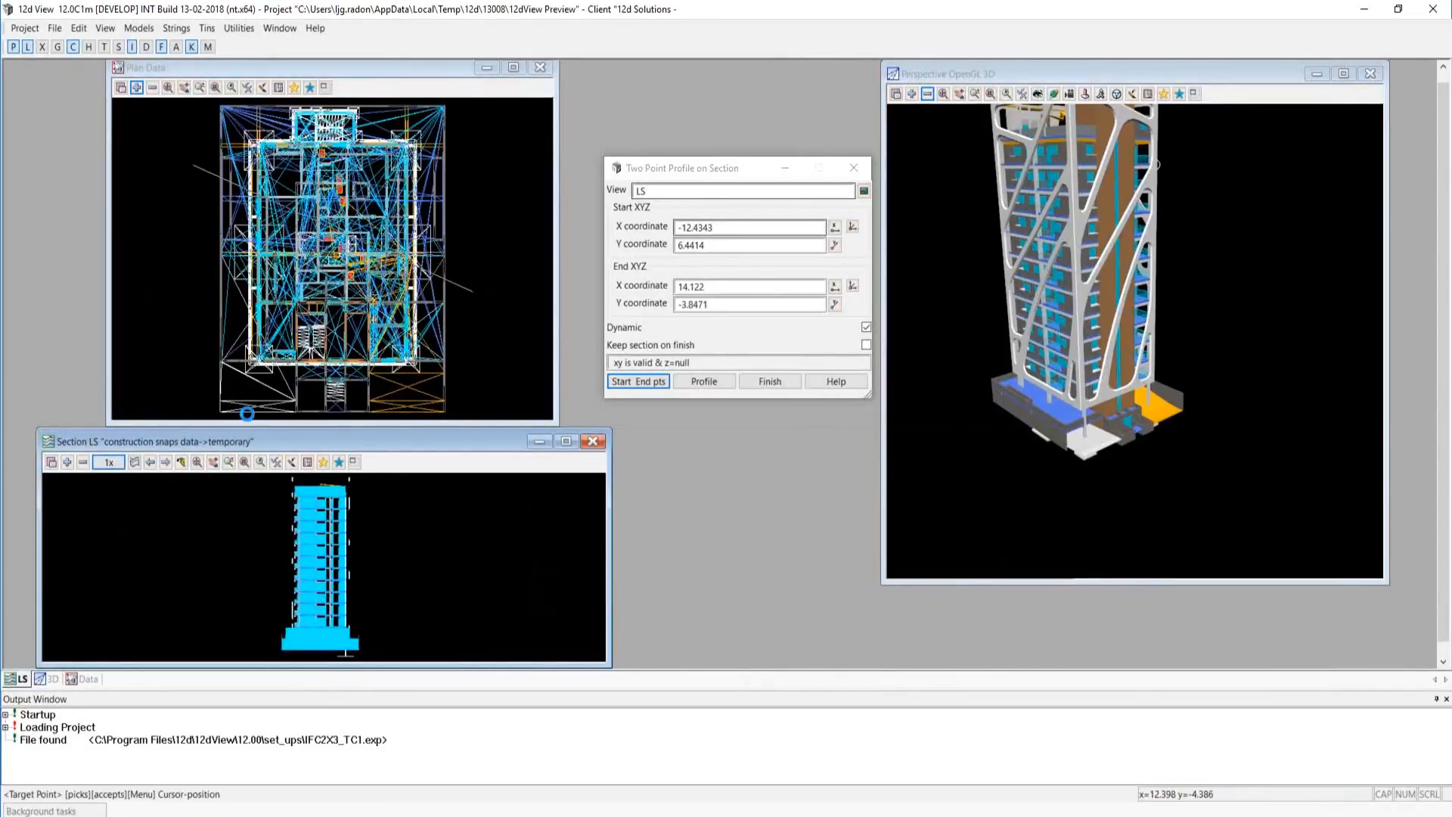
Remove the IfcSpace model from the Section LS view and swing the profile line across the tower plan.
left_click(85, 463)
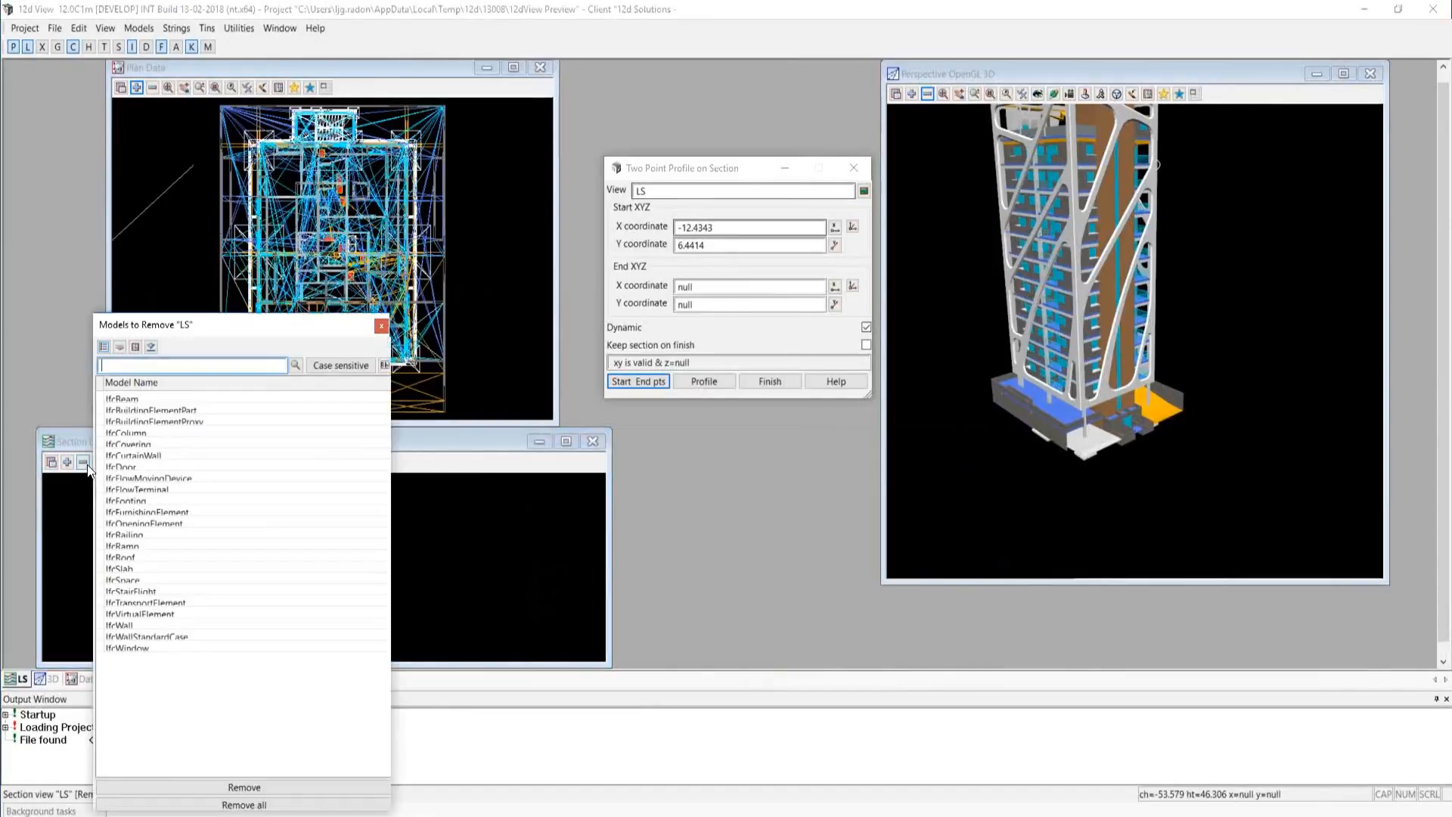
double_click(135, 580)
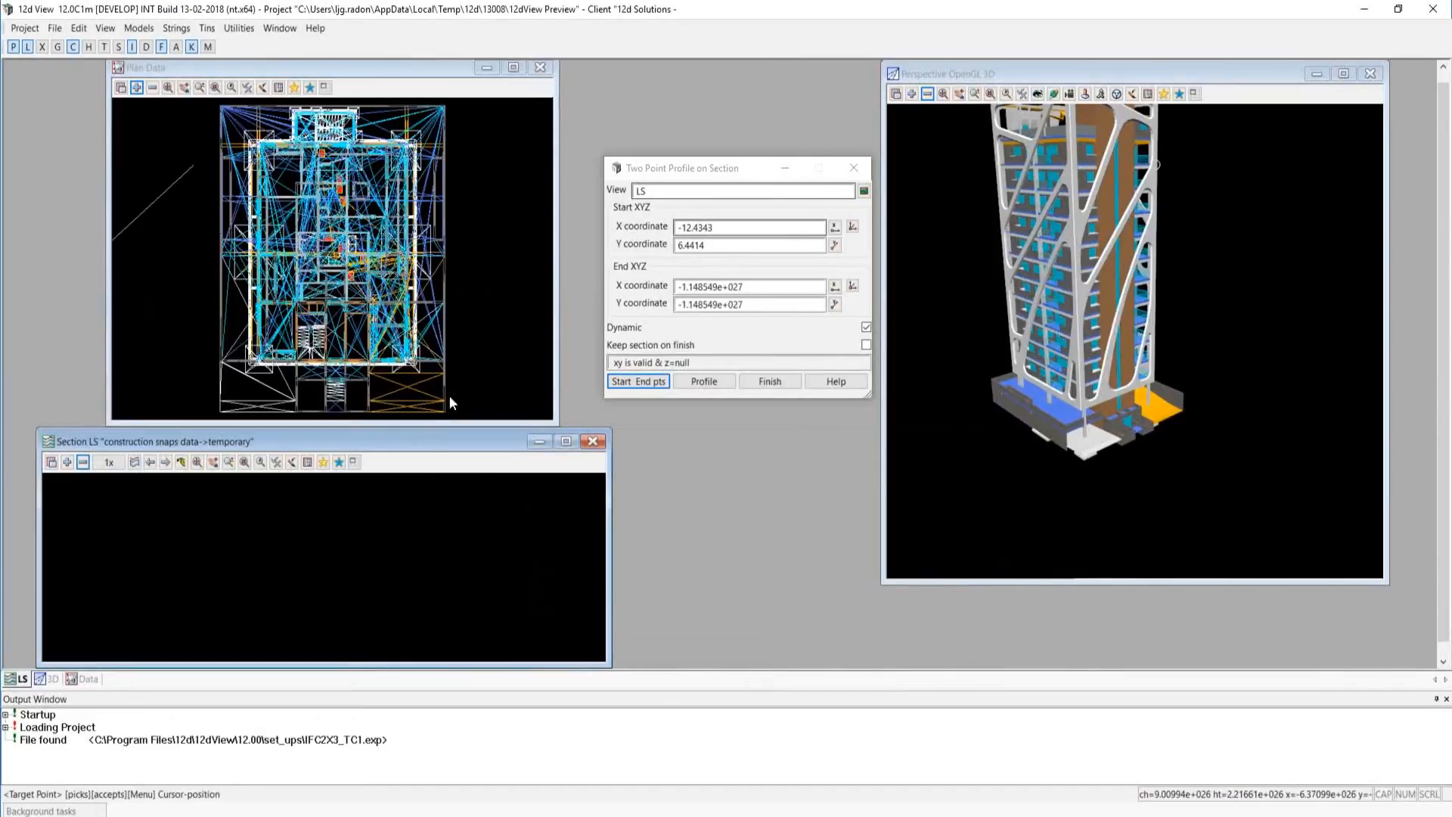
left_click(498, 330)
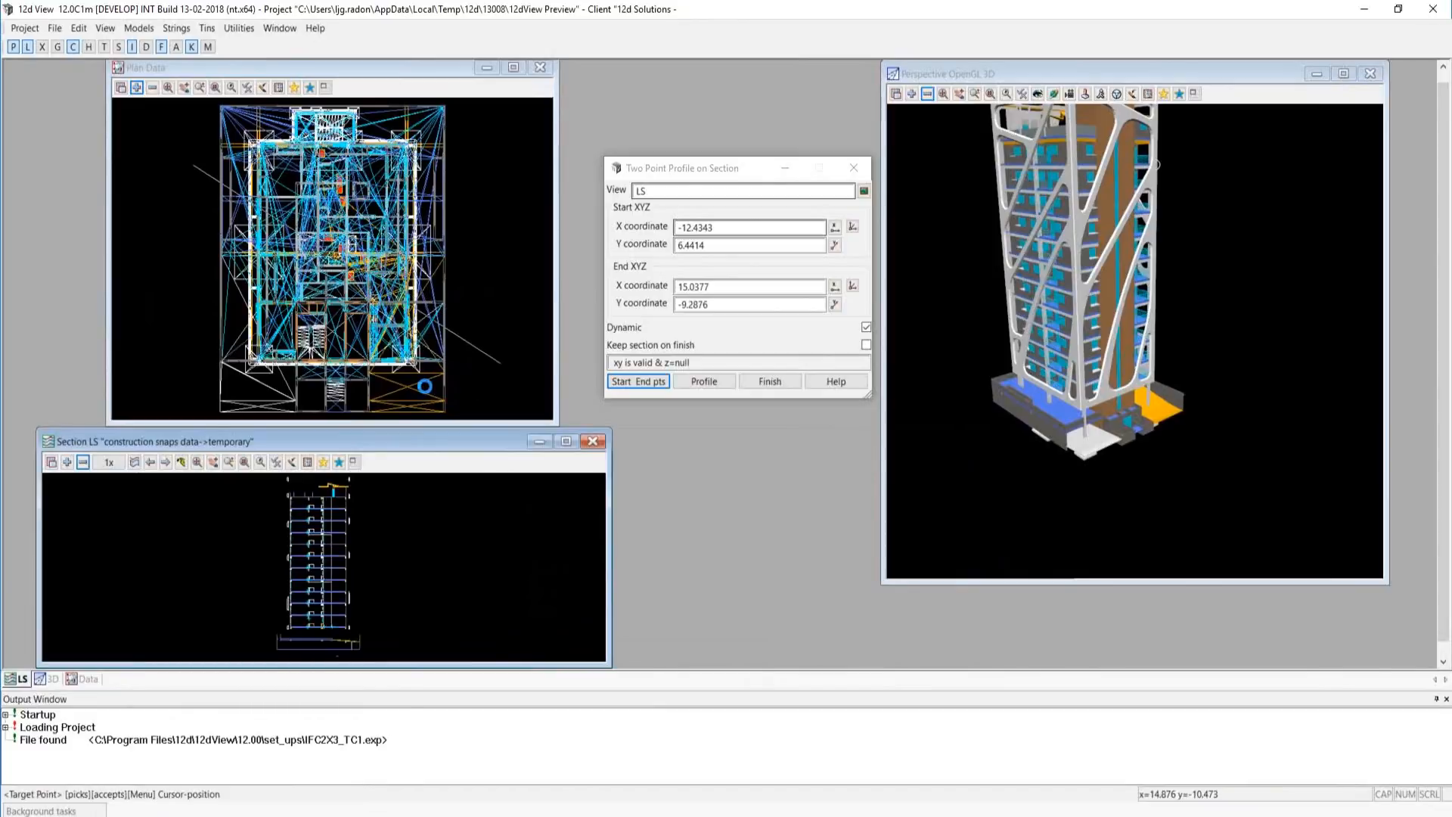
Enlarge the Section LS window and finish the profile line across the tower plan with the section kept on finish.
left_click_drag(227, 408, 229, 163)
left_click_drag(122, 171, 260, 533)
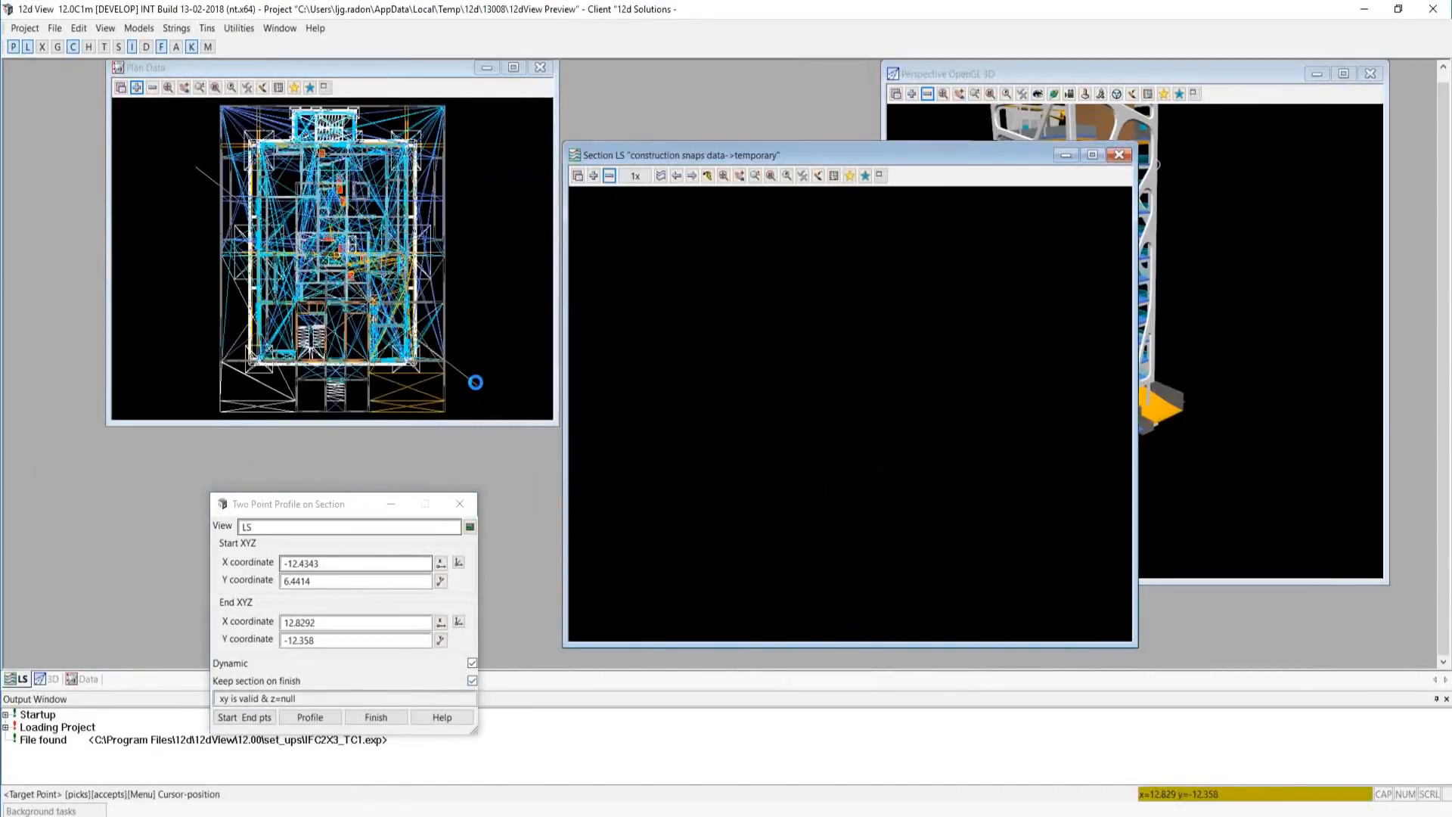
left_click(467, 356)
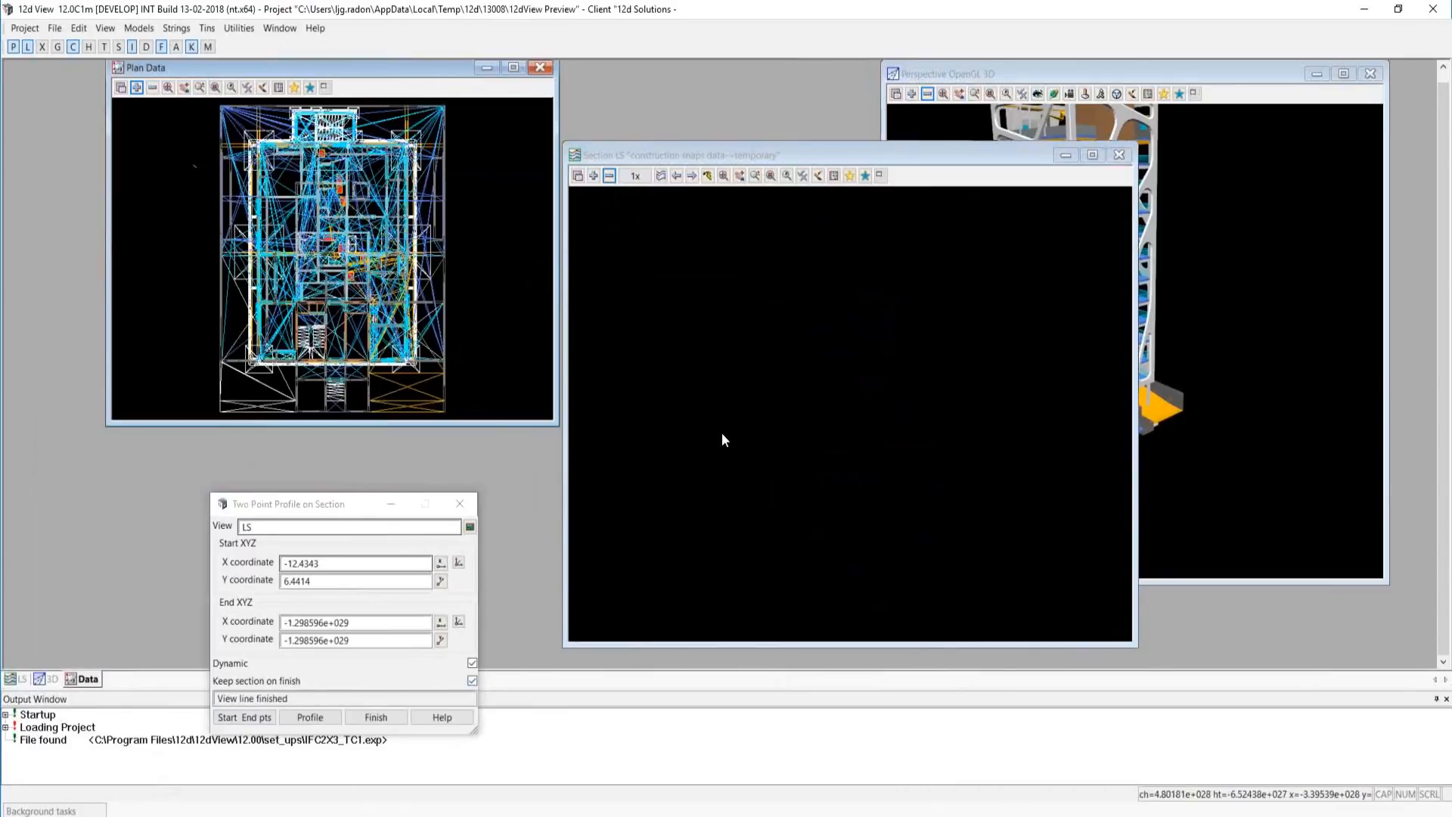
Close the two-point profile dialog and exit 12d View.
left_click_drag(341, 503, 319, 449)
left_click(436, 451)
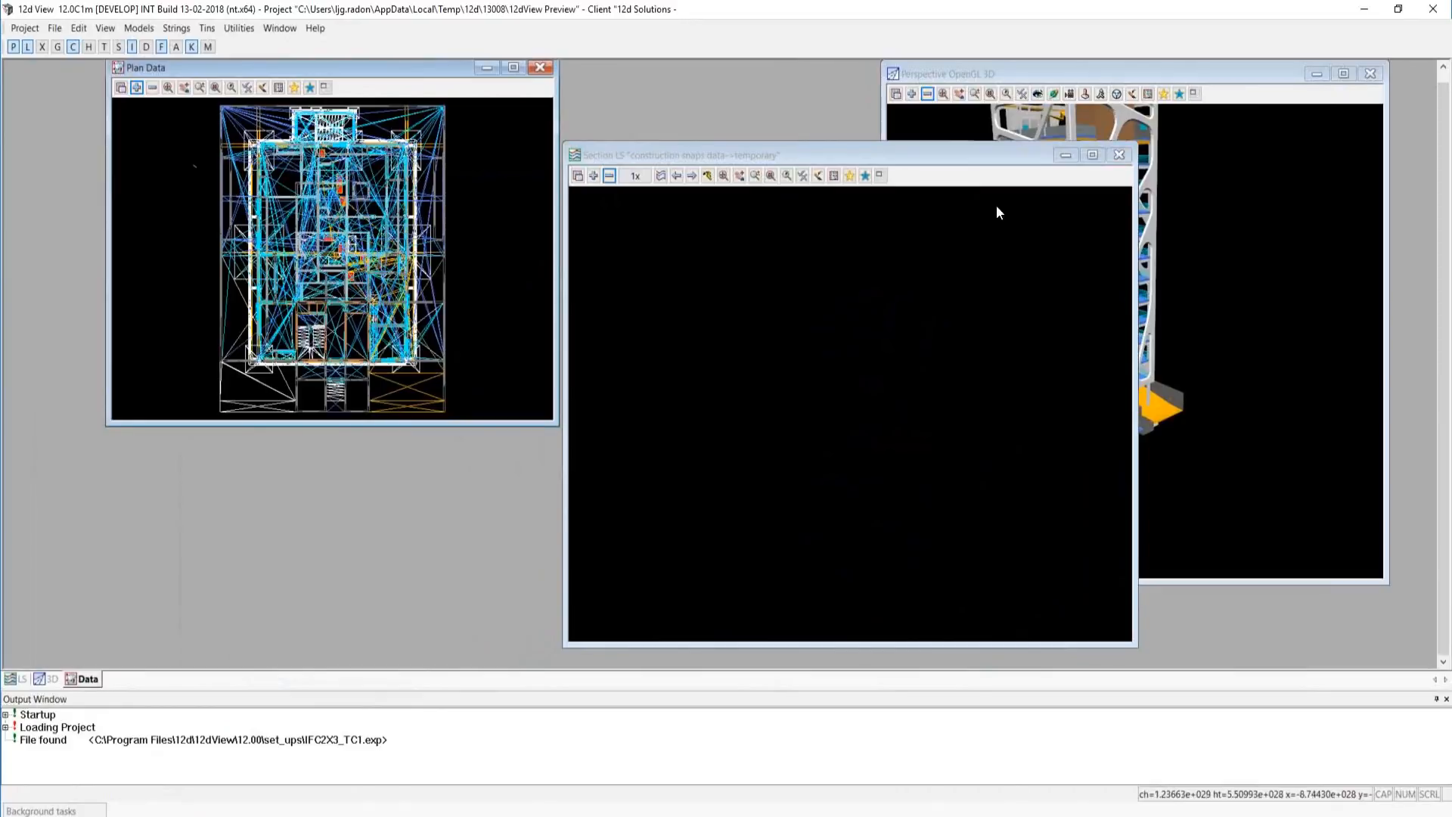
left_click(1119, 155)
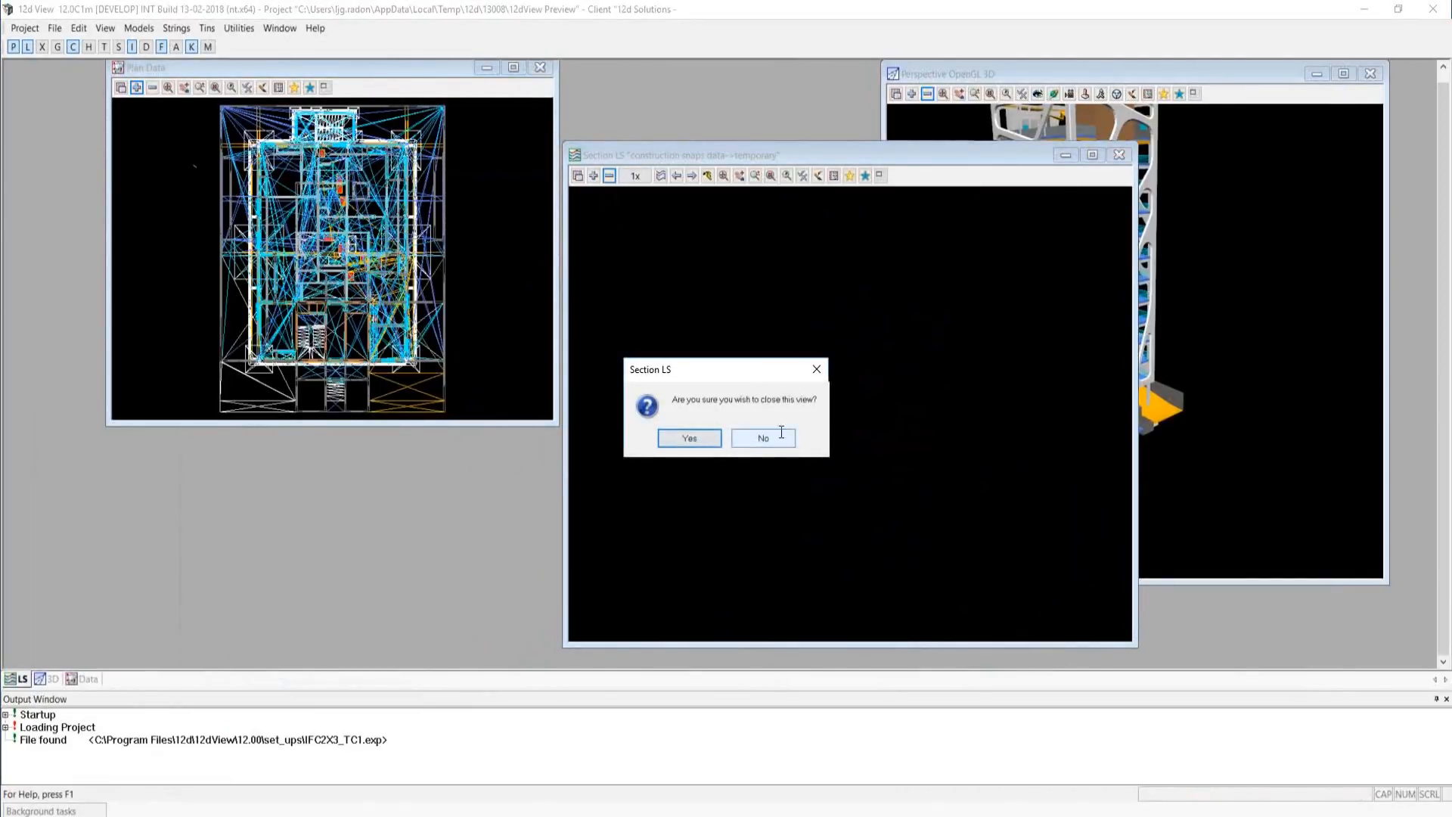
left_click(817, 370)
left_click(1436, 18)
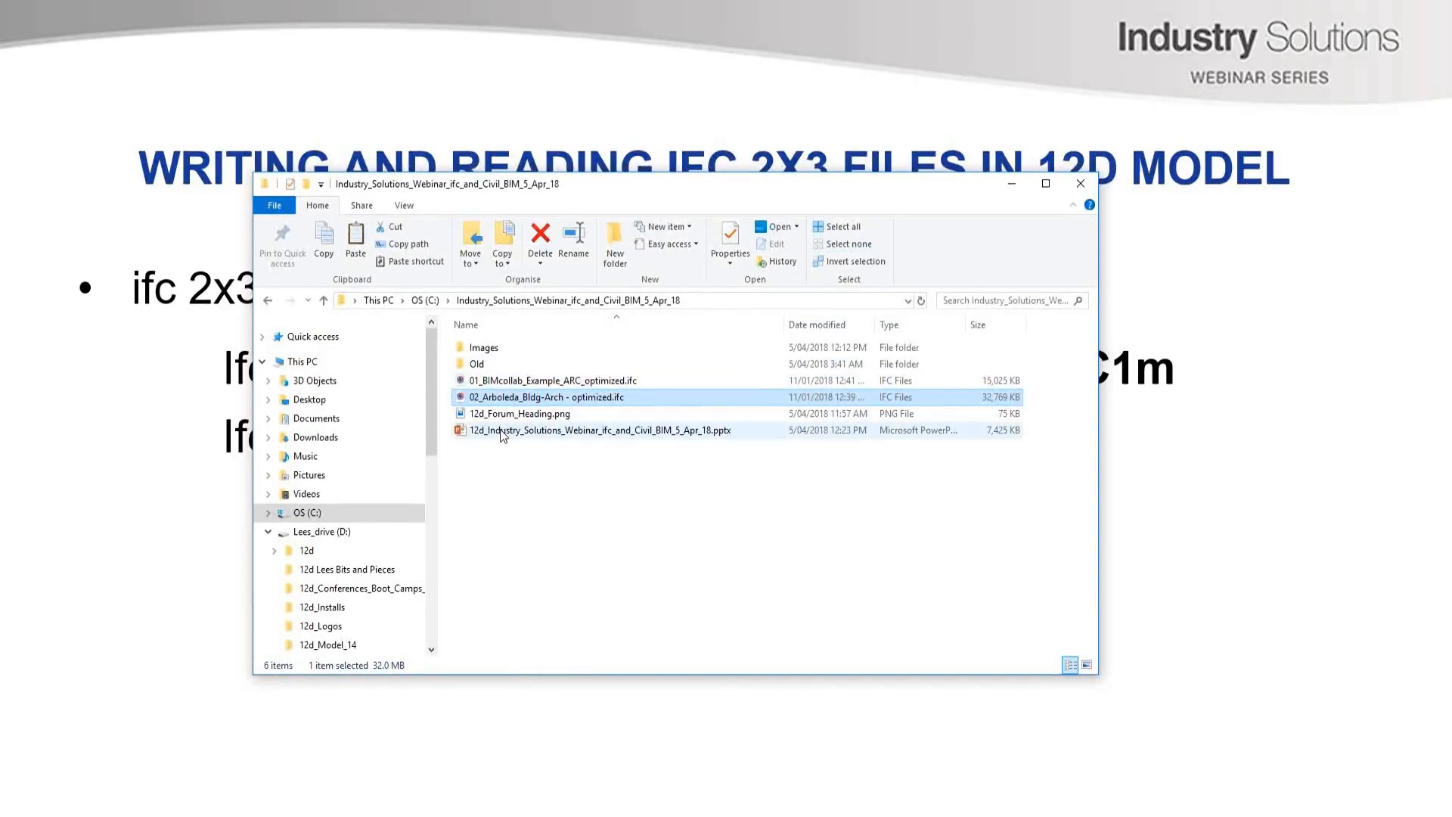
Minimise the file browser and advance the presentation to the slide "For more demonstrations of 12d Model 12 BIM".
left_click(1014, 185)
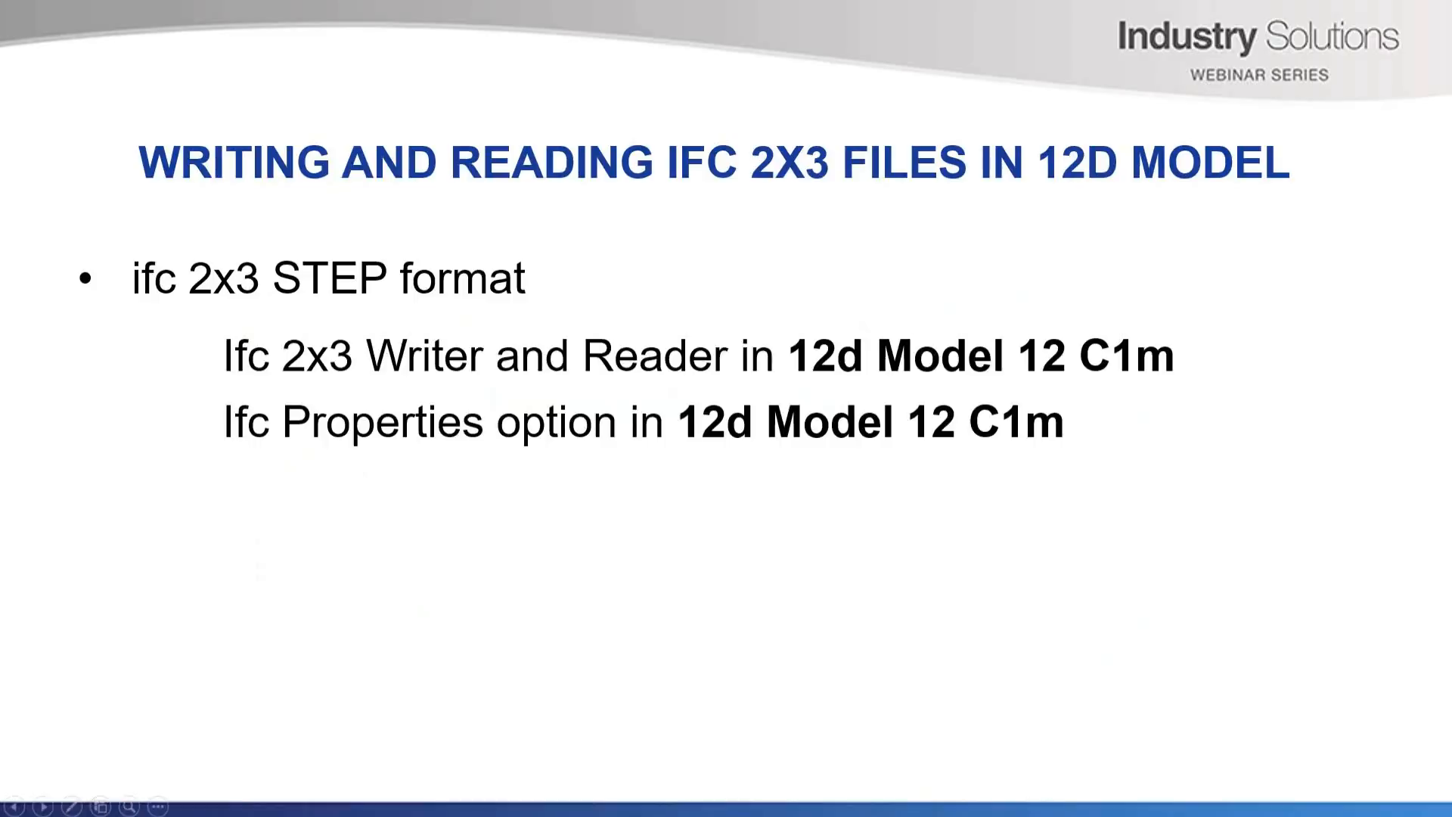
key("Right")
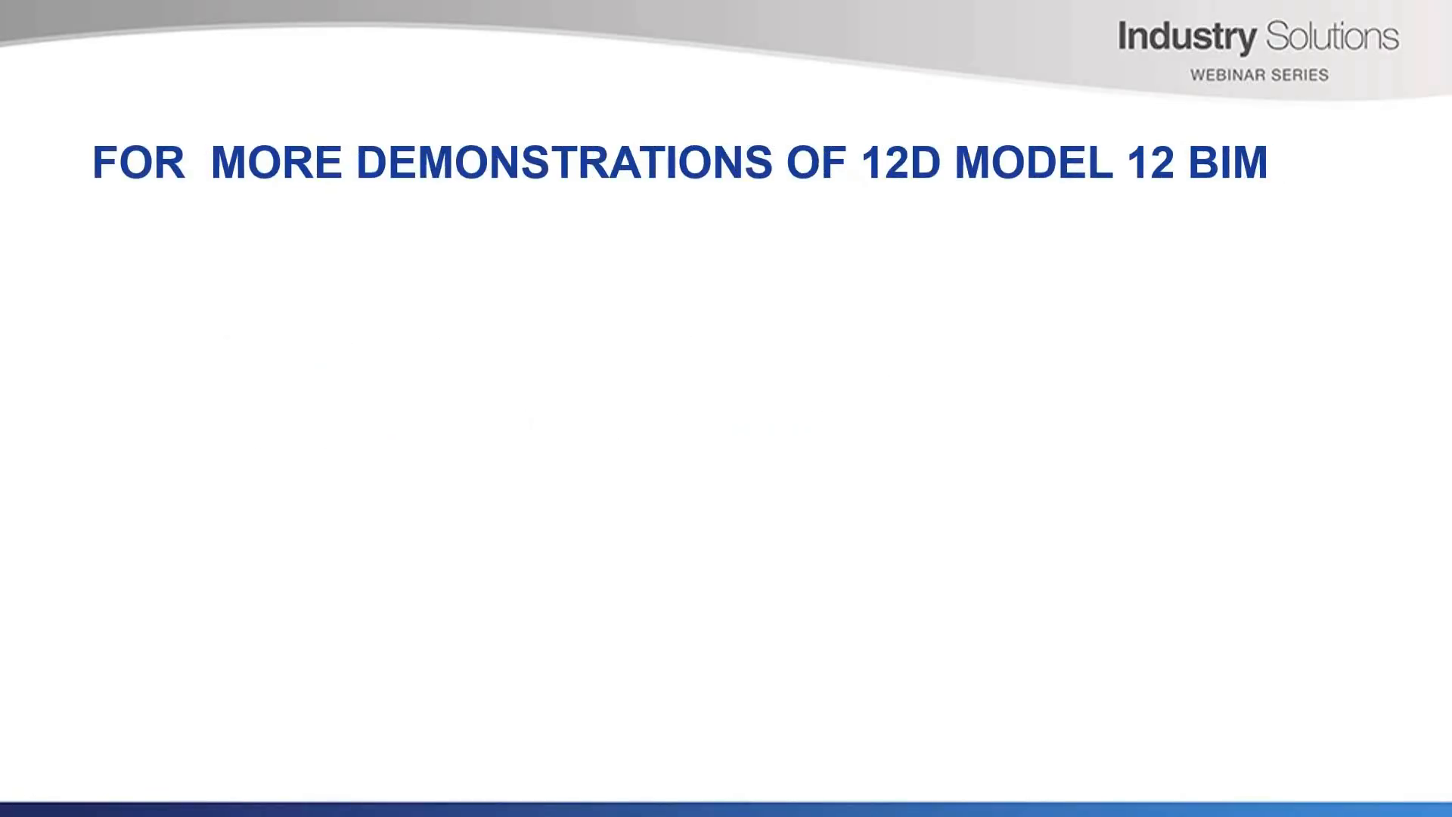